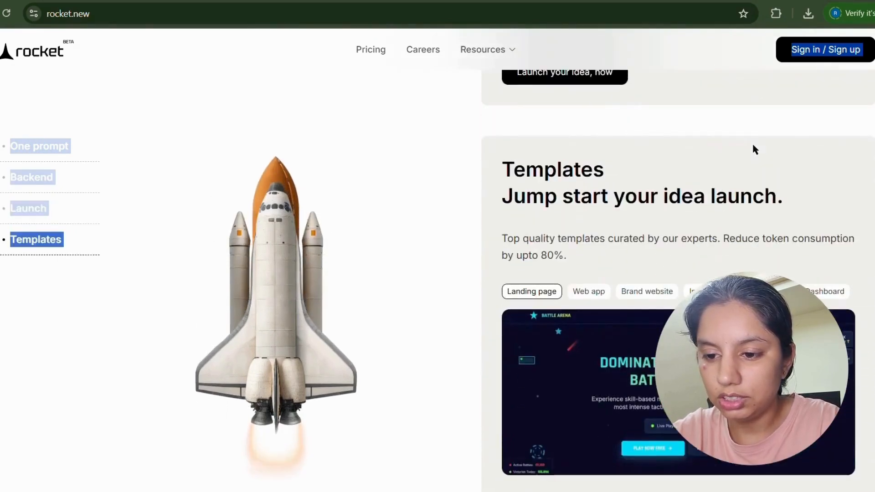
Sign in to Rocket with Continue with Google, picking the account and allowing access to its info.
{"action": "scroll", "coordinate": [753, 146], "scroll_direction": "down", "scroll_amount": 3}
{"action": "scroll", "coordinate": [754, 148], "scroll_direction": "down", "scroll_amount": 12}
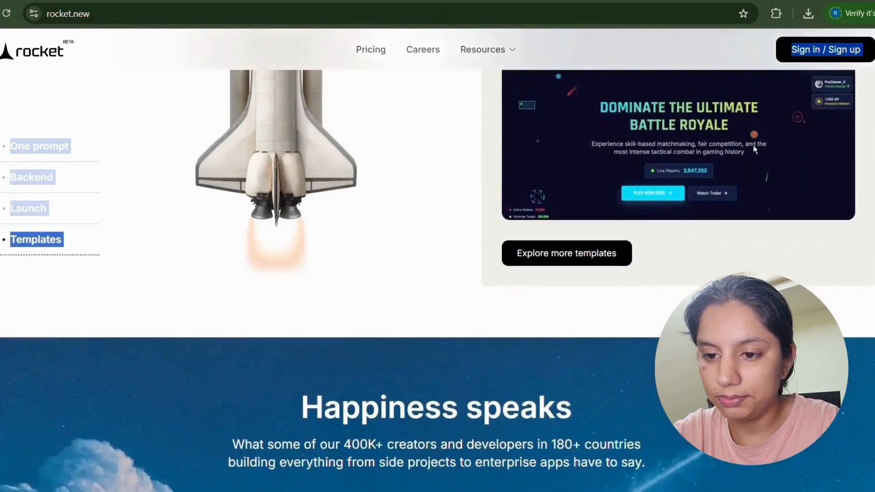
{"action": "scroll", "coordinate": [754, 148], "scroll_direction": "down", "scroll_amount": 20}
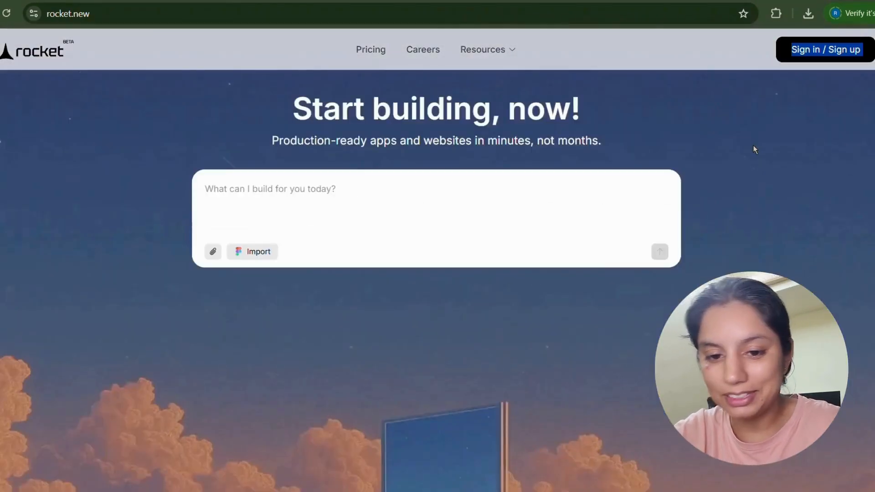
{"action": "scroll", "coordinate": [754, 149], "scroll_direction": "down", "scroll_amount": 8}
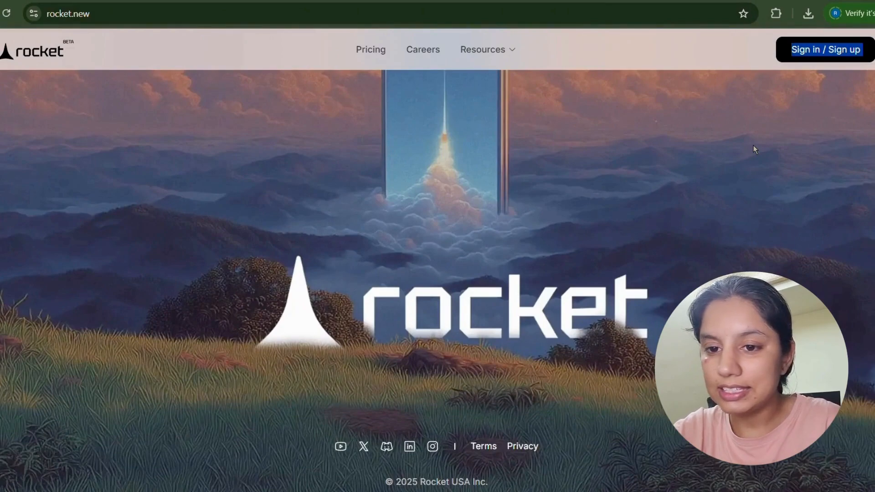
{"action": "scroll", "coordinate": [753, 145], "scroll_direction": "up", "scroll_amount": 20}
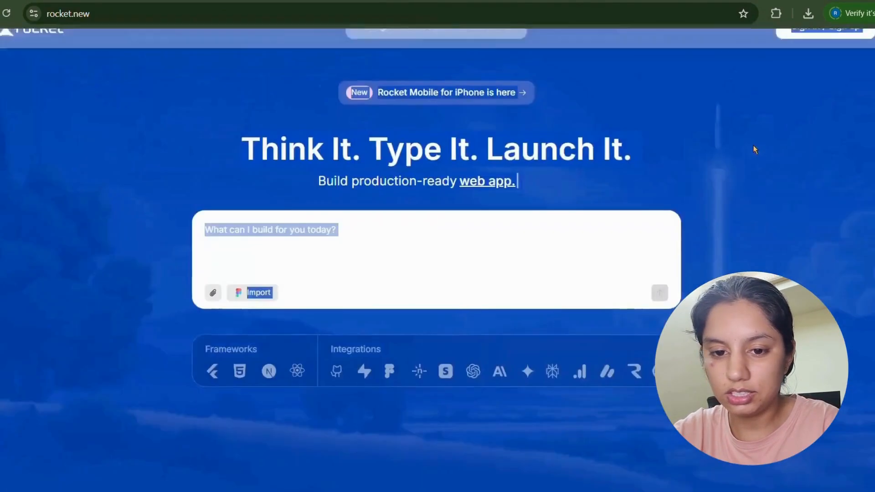
{"action": "left_click", "coordinate": [753, 145]}
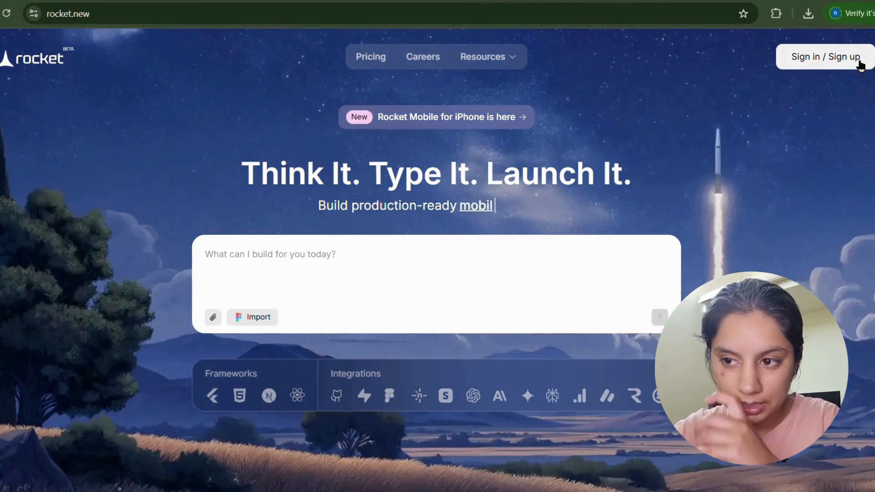
{"action": "left_click", "coordinate": [859, 61]}
{"action": "left_click", "coordinate": [618, 237]}
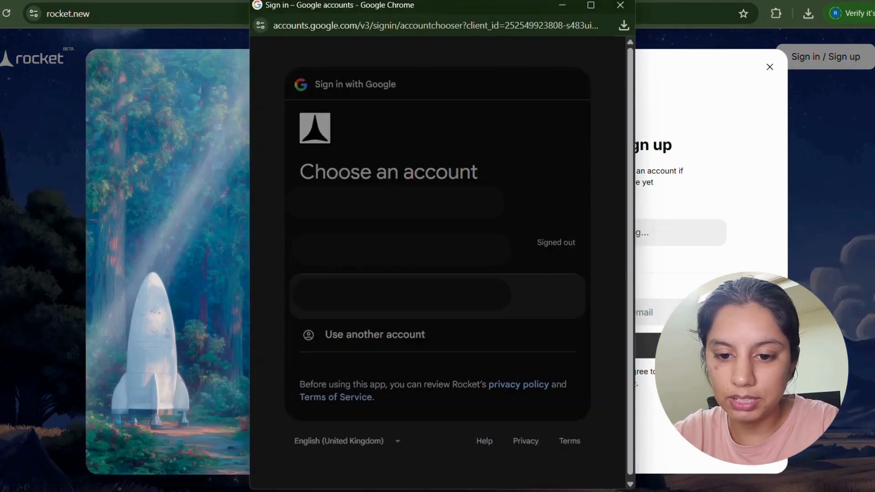
{"action": "left_click", "coordinate": [401, 296]}
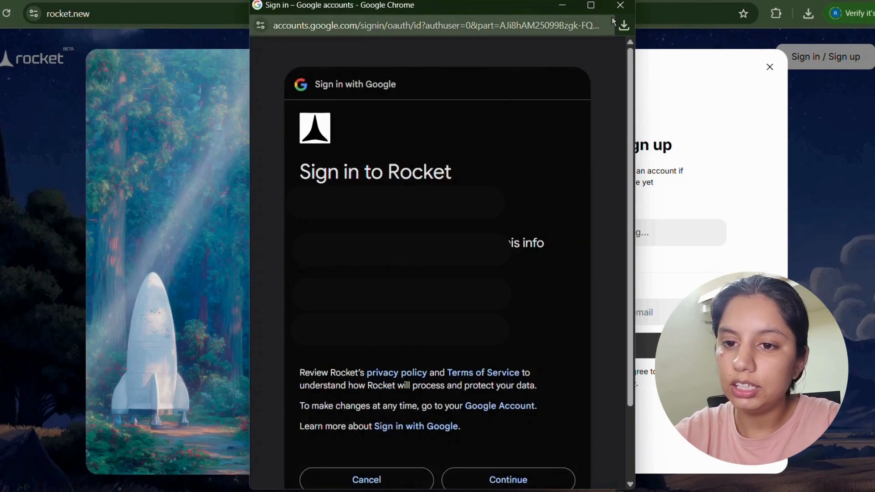
{"action": "left_click", "coordinate": [484, 479]}
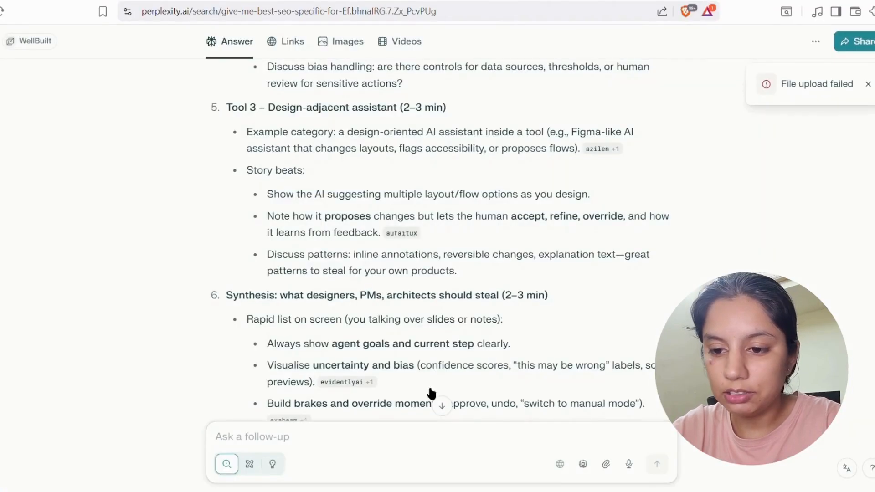
Read further down the agentic AI answer, then open a fresh ChatGPT chat with Ctrl+Shift+O.
{"action": "scroll", "coordinate": [431, 393], "scroll_direction": "down", "scroll_amount": 7}
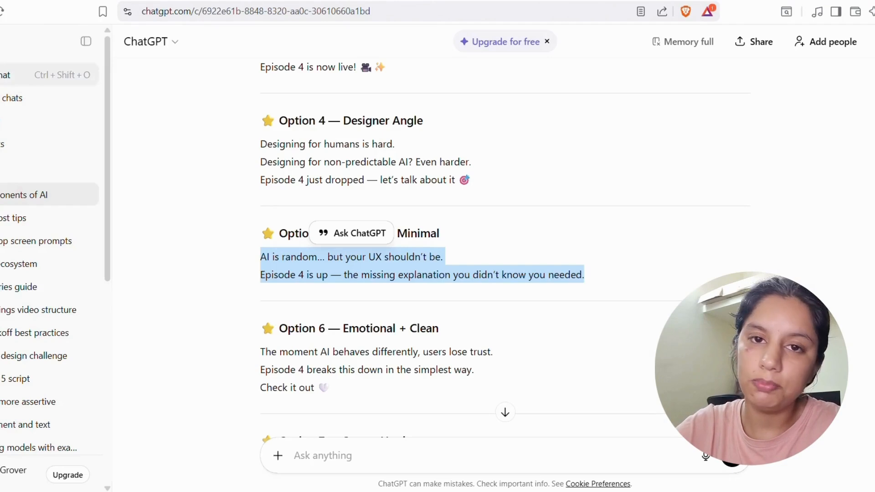
{"action": "key", "text": "ctrl+shift+o"}
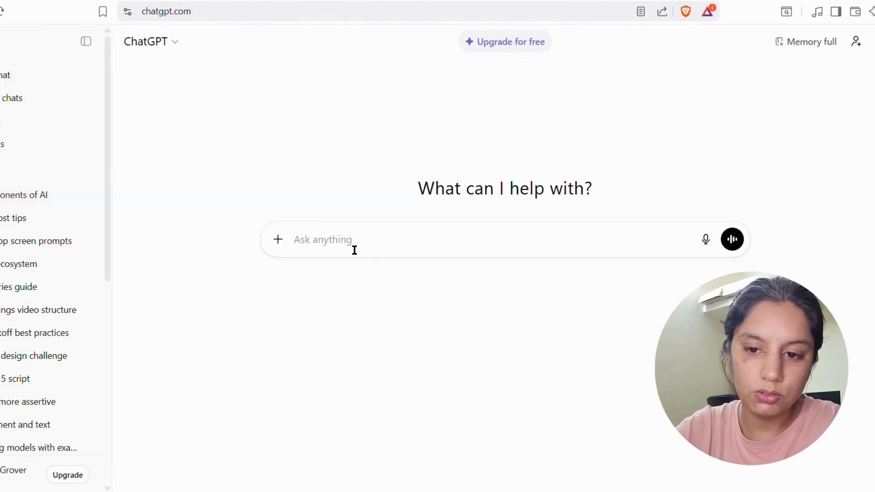
Send ChatGPT 'I'M TRYING NEW ai tool which helps in building new apps with just simple prompt, give me bex.'.
{"action": "key", "text": "Caps_Lock"}
{"action": "type", "text": "i"}
{"action": "key", "text": "Caps_Lock"}
{"action": "type", "text": "'"}
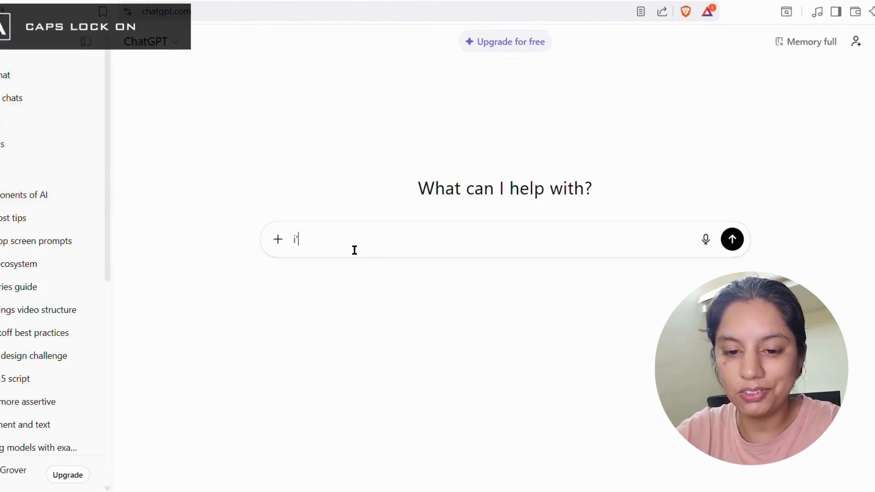
{"action": "type", "text": "M TRYING N"}
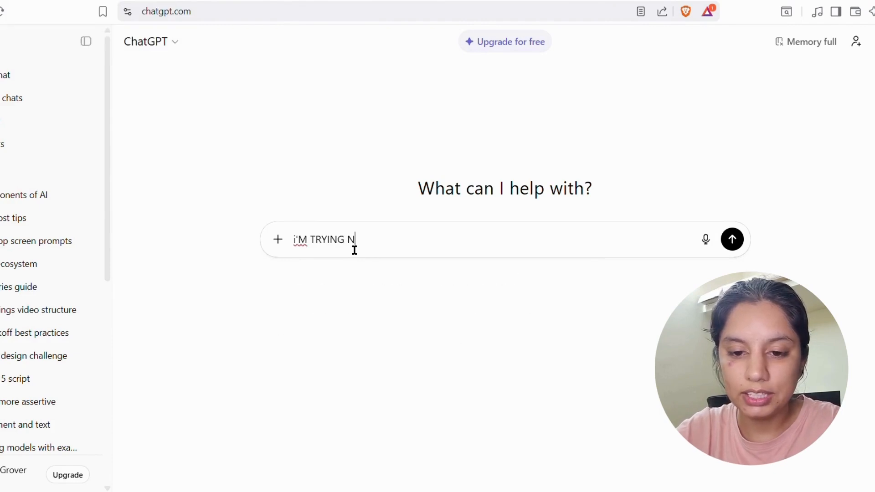
{"action": "type", "text": "EW"}
{"action": "key", "text": "Caps_Lock"}
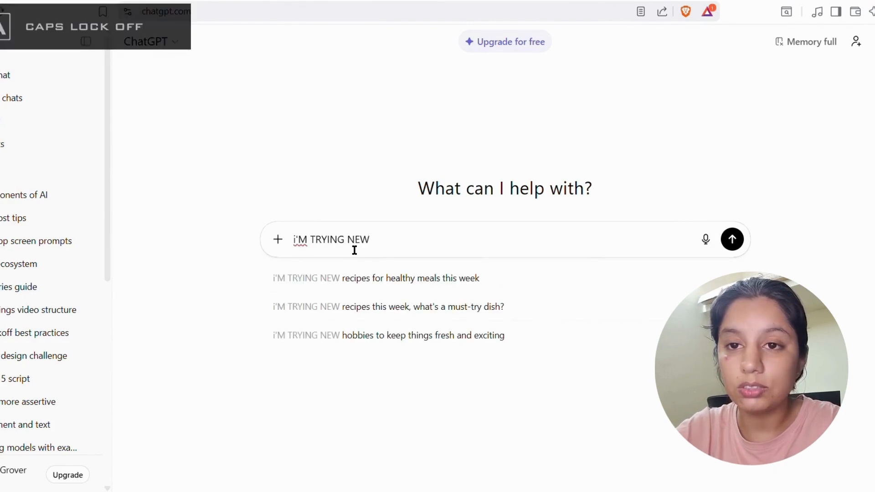
{"action": "type", "text": "ai t"}
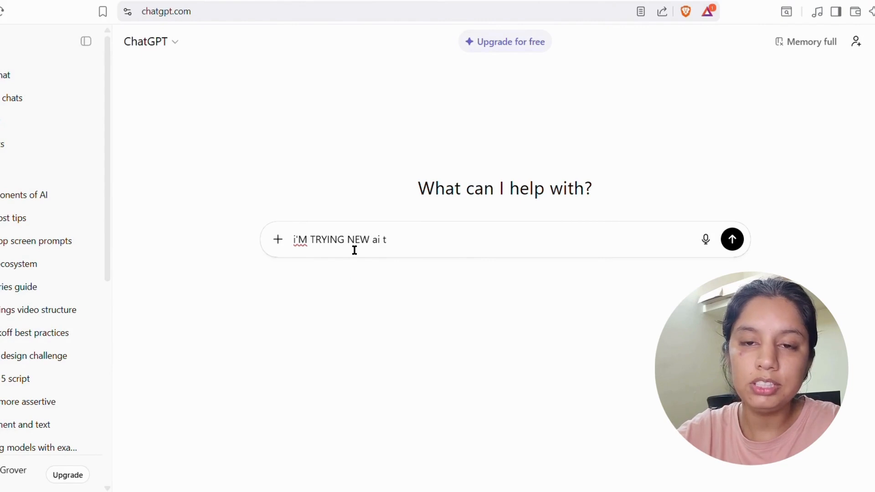
{"action": "type", "text": "ool"}
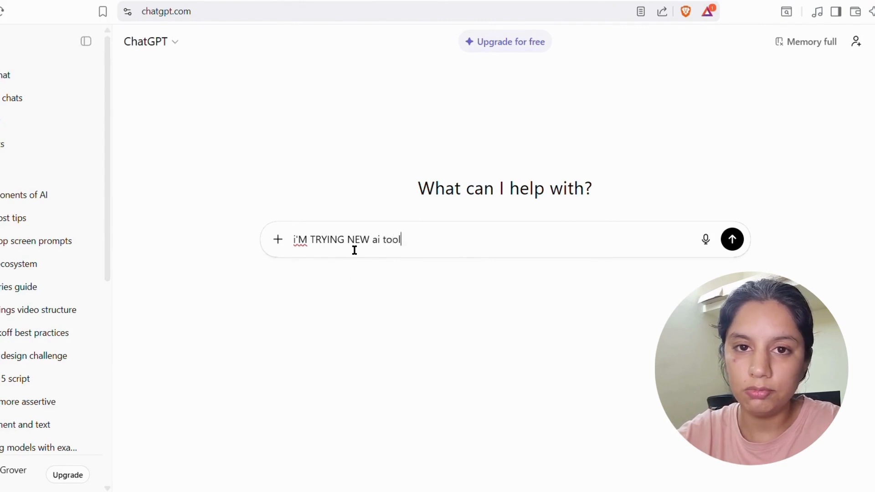
{"action": "type", "text": " which he"}
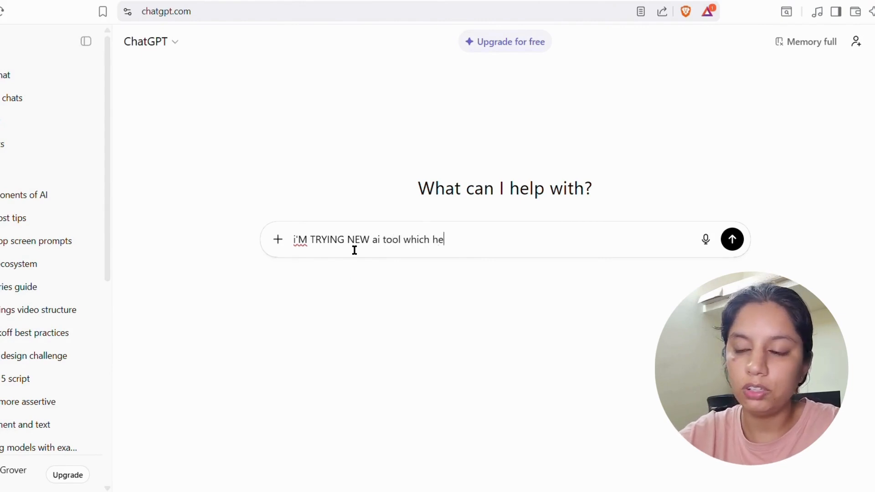
{"action": "type", "text": "lps in buili"}
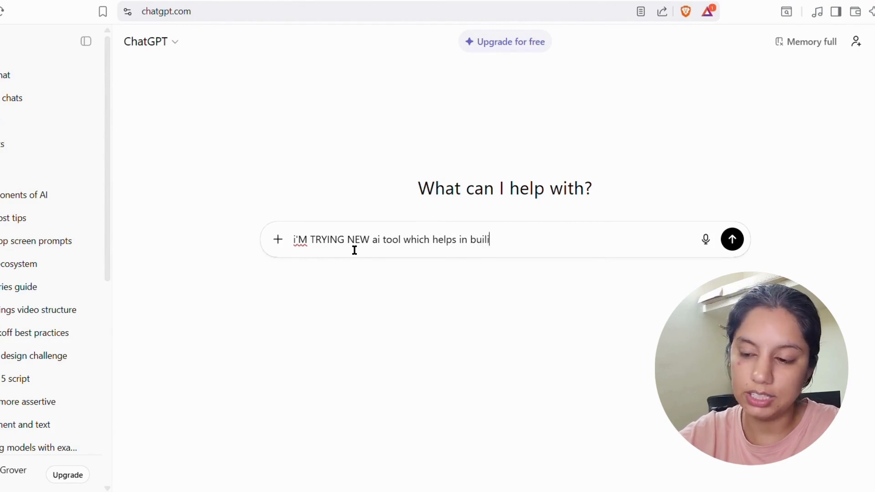
{"action": "type", "text": "ng"}
{"action": "key", "text": "BackSpace"}
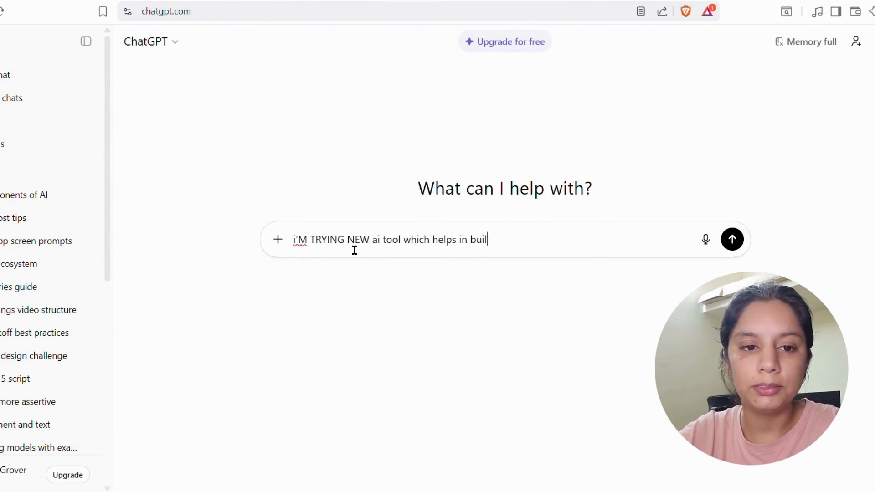
{"action": "type", "text": "ding new apps "}
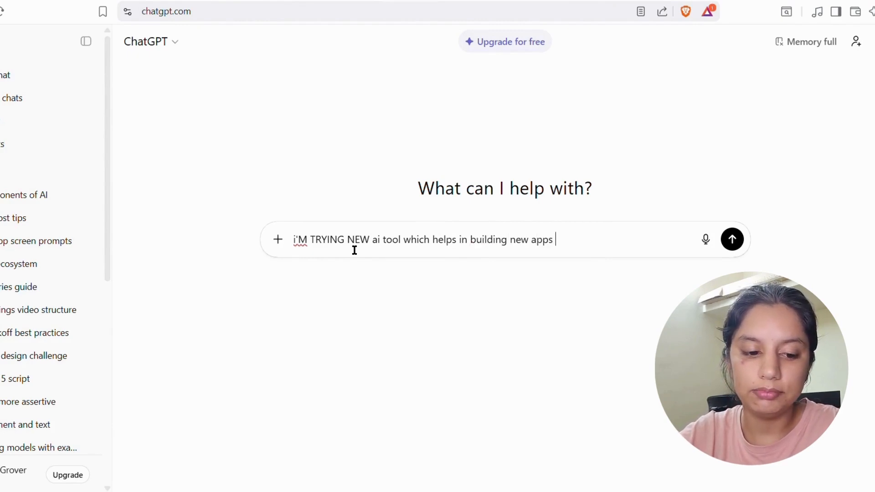
{"action": "type", "text": "with jus"}
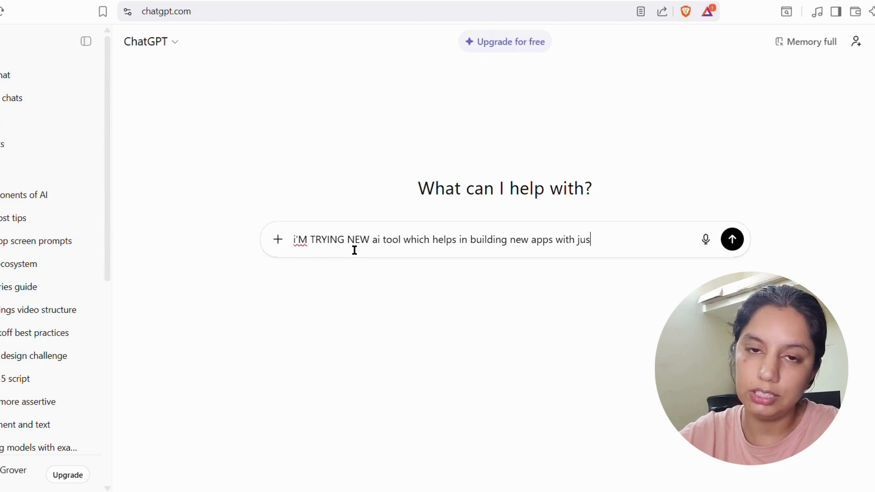
{"action": "type", "text": "t simple p"}
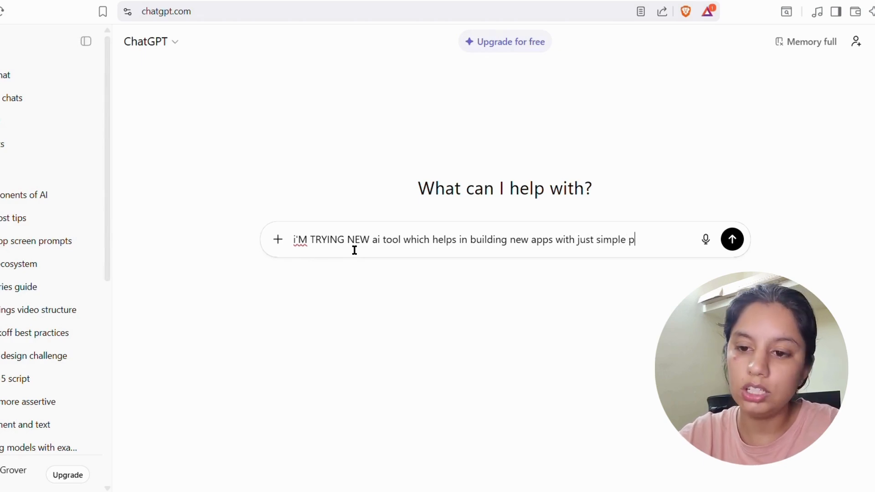
{"action": "type", "text": "tom"}
{"action": "key", "text": "BackSpace"}
{"action": "type", "text": "ompt"}
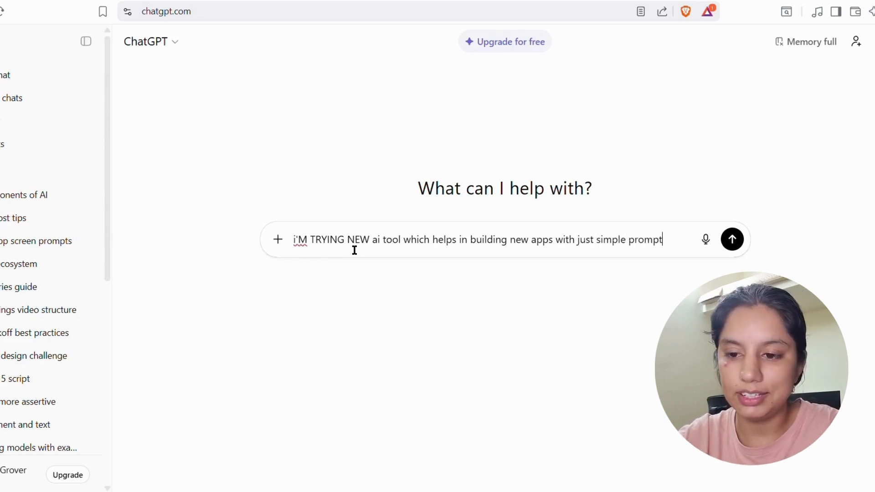
{"action": "type", "text": ", give me bex"}
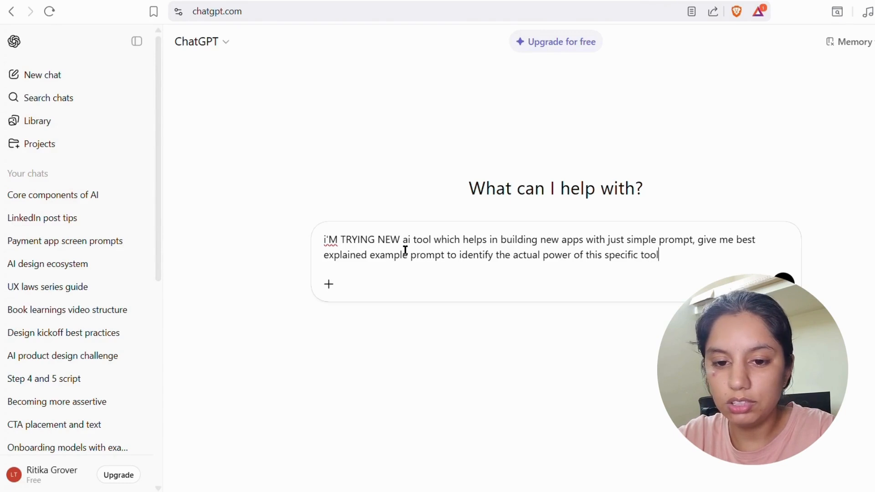
{"action": "type", "text": "."}
{"action": "key", "text": "Return"}
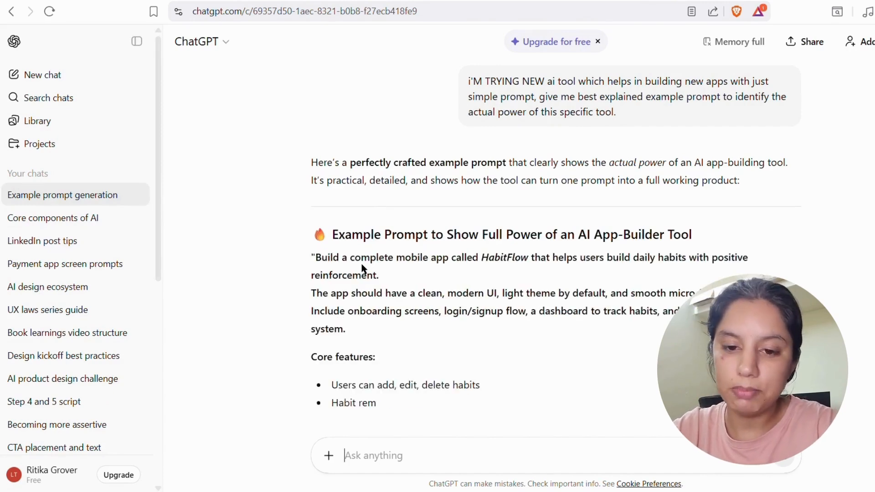
Select the HabitFlow example prompt in the reply, from 'Build' through the end of the Output list.
{"action": "scroll", "coordinate": [363, 269], "scroll_direction": "down", "scroll_amount": 1}
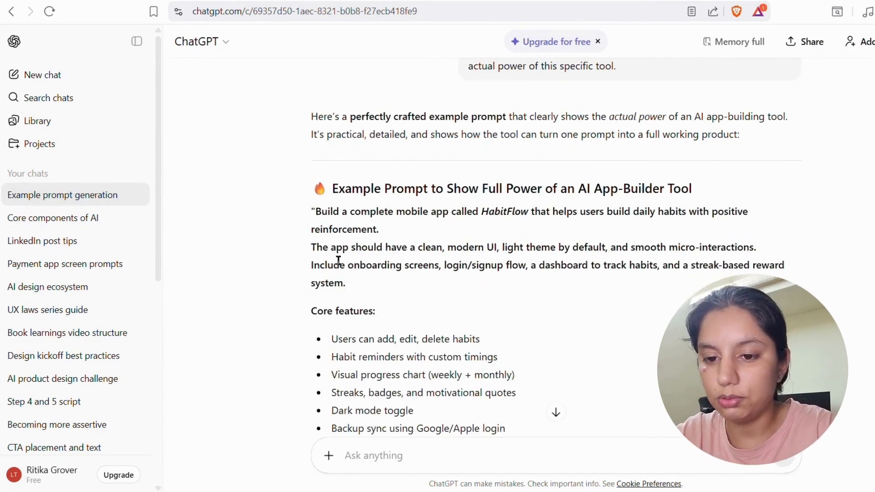
{"action": "scroll", "coordinate": [385, 283], "scroll_direction": "down", "scroll_amount": 1}
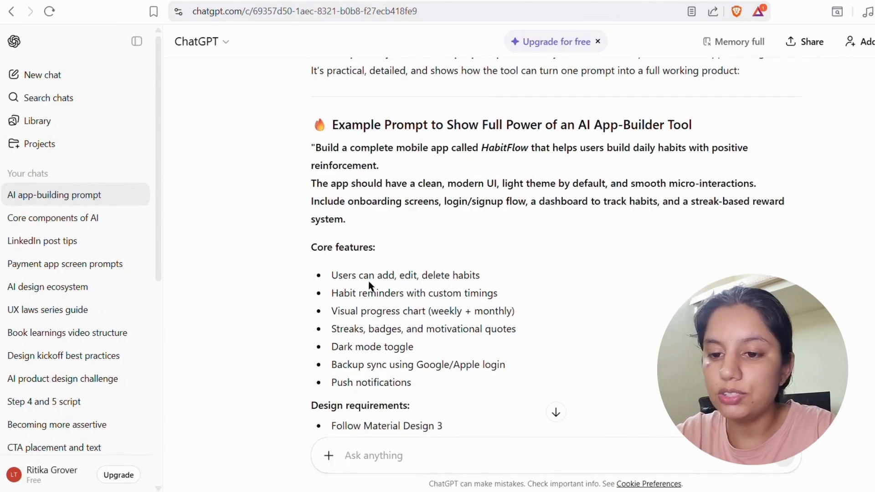
{"action": "scroll", "coordinate": [369, 285], "scroll_direction": "down", "scroll_amount": 8}
{"action": "scroll", "coordinate": [413, 314], "scroll_direction": "up", "scroll_amount": 2}
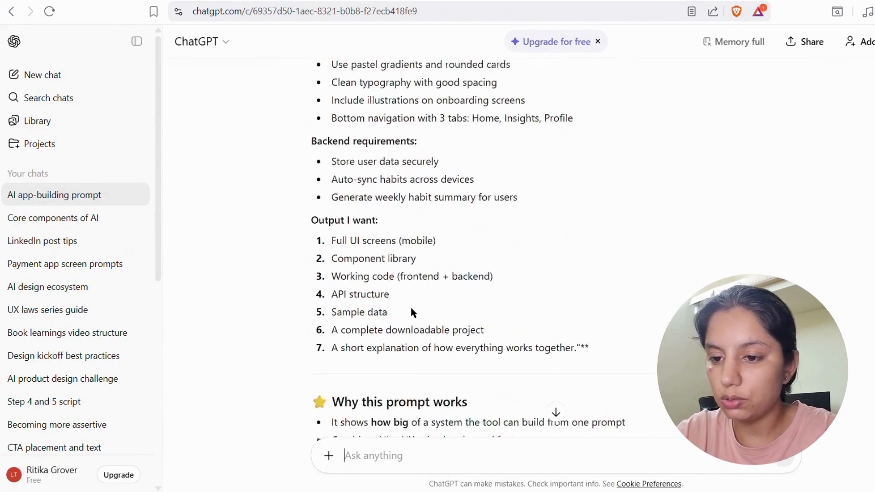
{"action": "scroll", "coordinate": [441, 314], "scroll_direction": "up", "scroll_amount": 1}
{"action": "scroll", "coordinate": [454, 332], "scroll_direction": "down", "scroll_amount": 1}
{"action": "scroll", "coordinate": [453, 433], "scroll_direction": "up", "scroll_amount": 4}
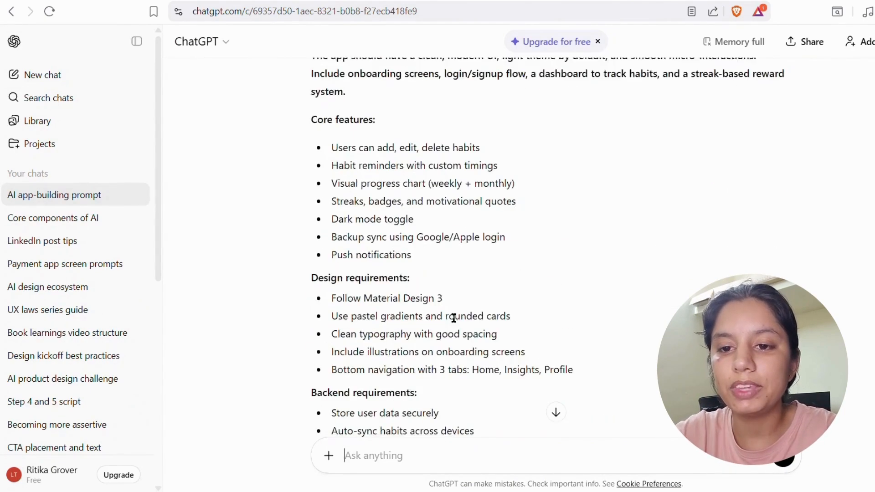
{"action": "scroll", "coordinate": [454, 318], "scroll_direction": "up", "scroll_amount": 5}
{"action": "left_click_drag", "start_coordinate": [312, 257], "coordinate": [577, 297]}
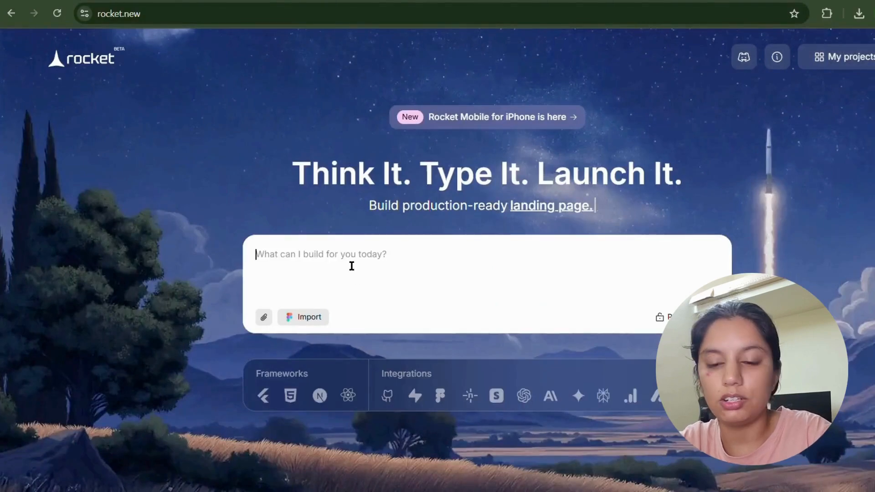
Paste the copied HabitFlow prompt into Rocket's build box and submit it.
{"action": "left_click", "coordinate": [350, 264]}
{"action": "key", "text": "ctrl+v"}
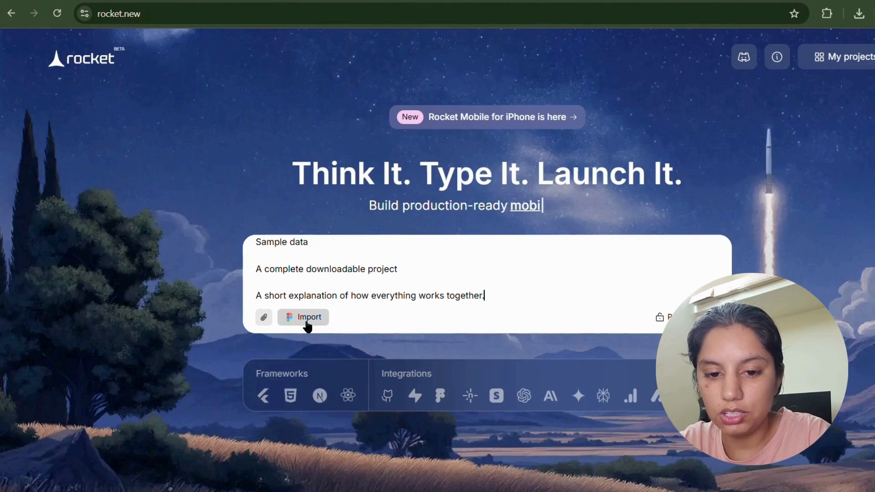
{"action": "key", "text": "Return"}
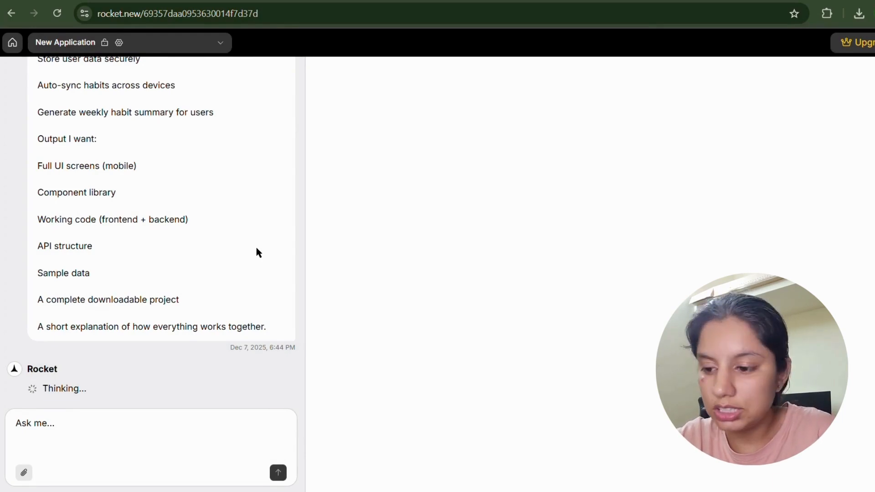
Check Rocket's Flutter plan reply, then open the attach-file picker and cancel it without attaching.
{"action": "scroll", "coordinate": [258, 253], "scroll_direction": "up", "scroll_amount": 10}
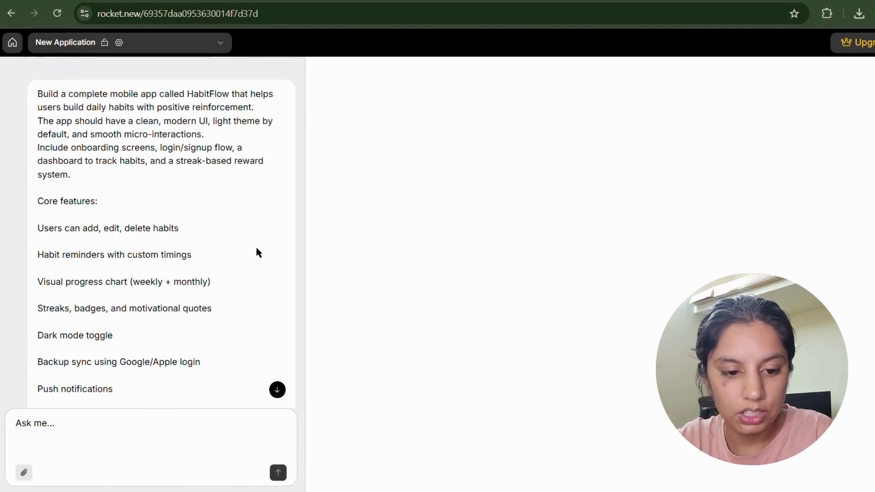
{"action": "scroll", "coordinate": [257, 252], "scroll_direction": "down", "scroll_amount": 10}
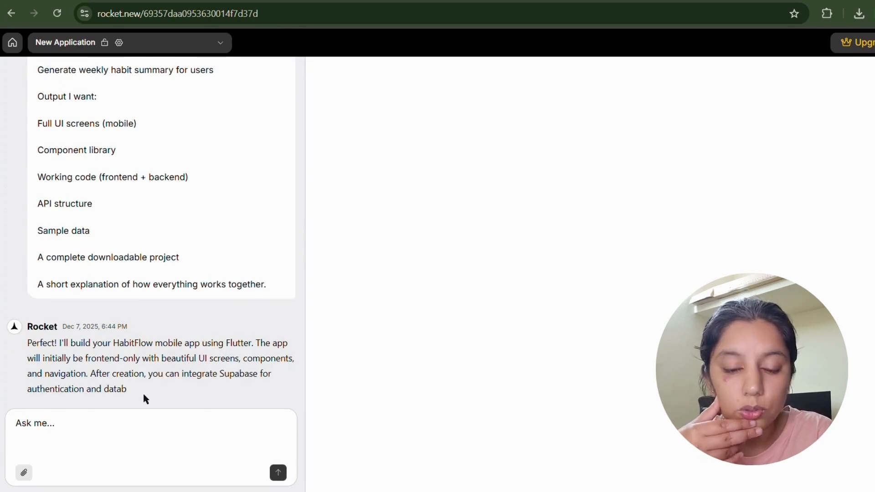
{"action": "left_click", "coordinate": [24, 472]}
{"action": "key", "text": "Escape"}
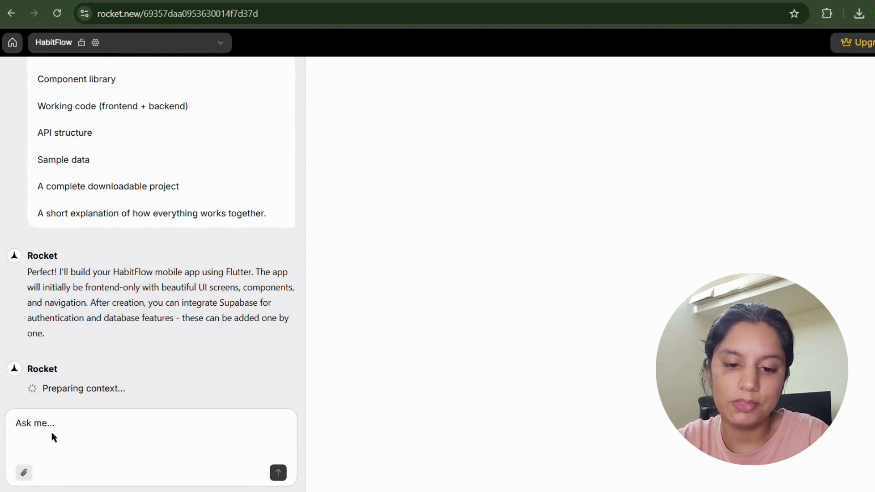
Draft an unsent note: 'I can write my another prompt while previous one is implementing, but no way of stopping it.'.
{"action": "key", "text": "Caps_Lock"}
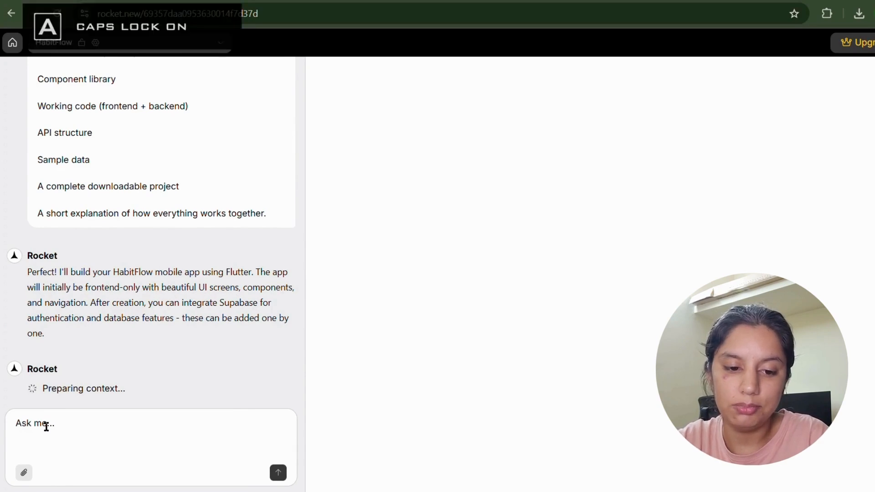
{"action": "key", "text": "Caps_Lock"}
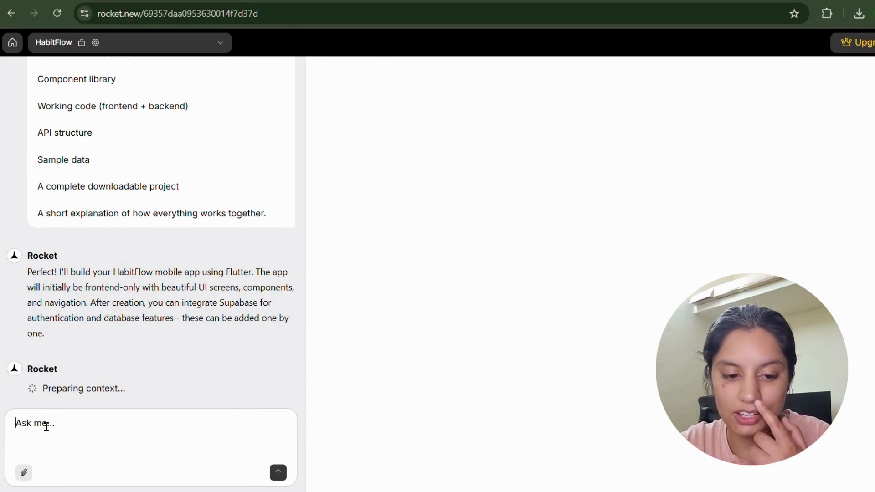
{"action": "type", "text": "i"}
{"action": "key", "text": "Caps_Lock"}
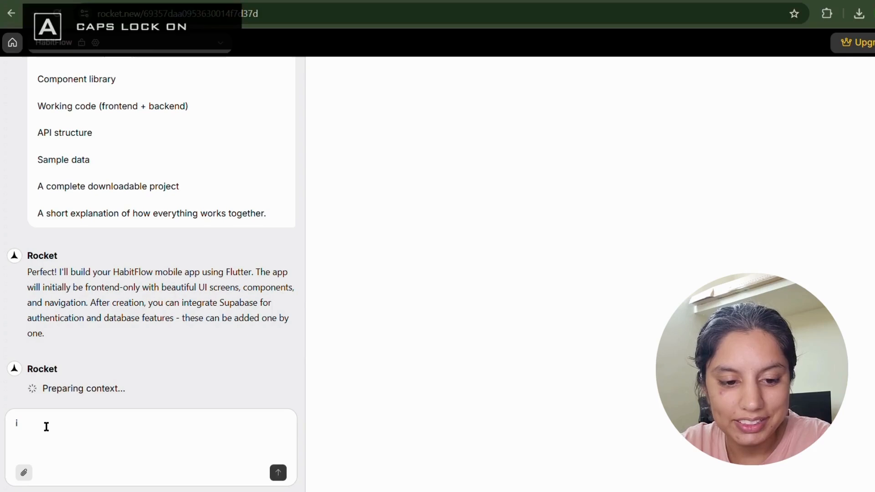
{"action": "type", "text": "C"}
{"action": "key", "text": "Caps_Lock"}
{"action": "key", "text": "BackSpace"}
{"action": "type", "text": "can "}
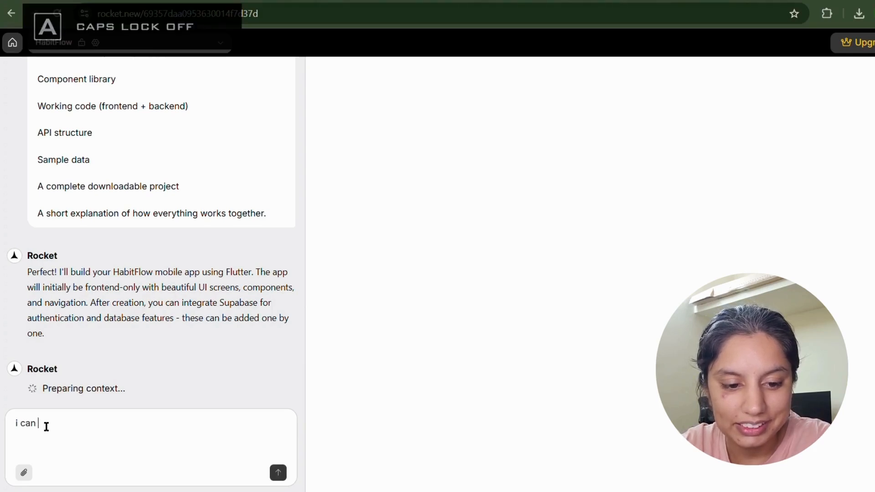
{"action": "type", "text": "write my "}
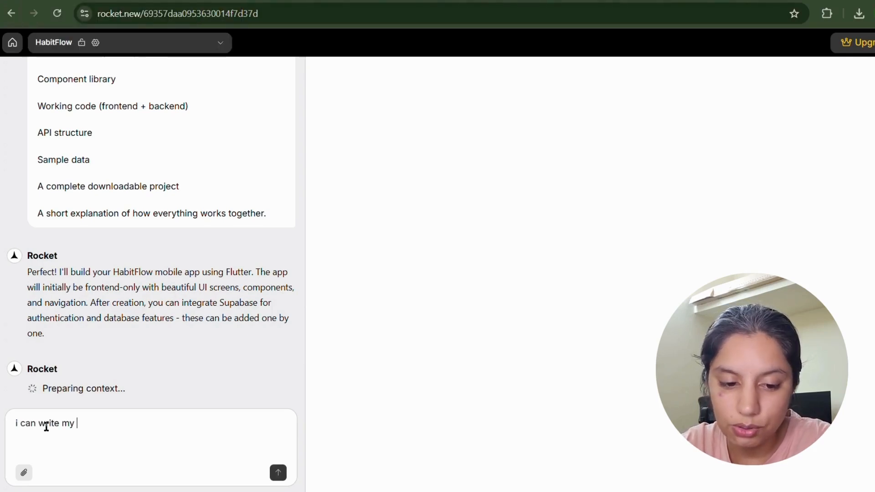
{"action": "type", "text": "another prm"}
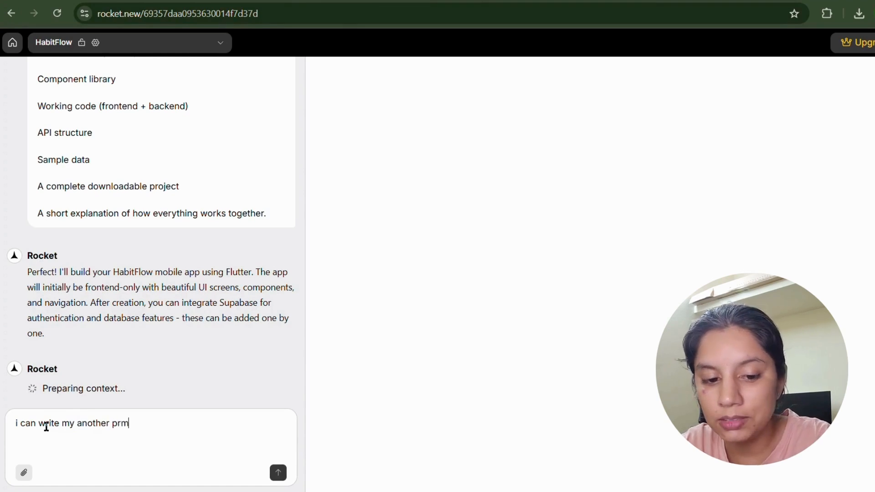
{"action": "key", "text": "BackSpace"}
{"action": "type", "text": "ompt while previo"}
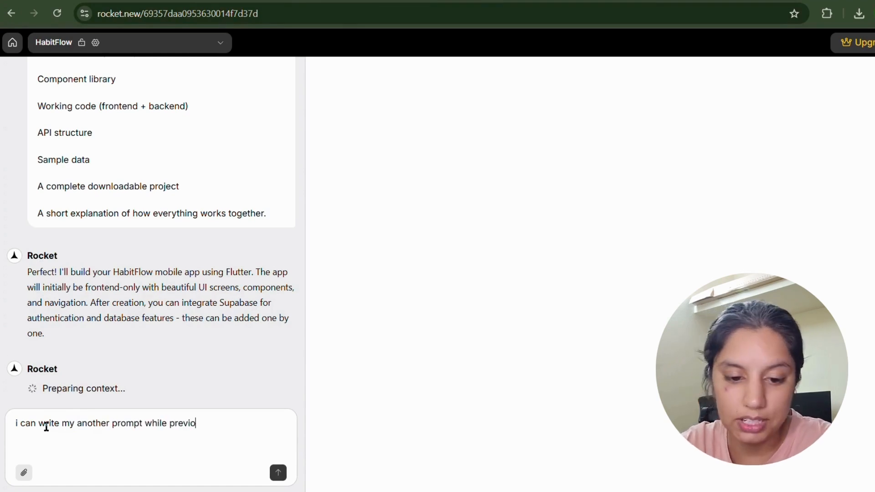
{"action": "type", "text": "us one i"}
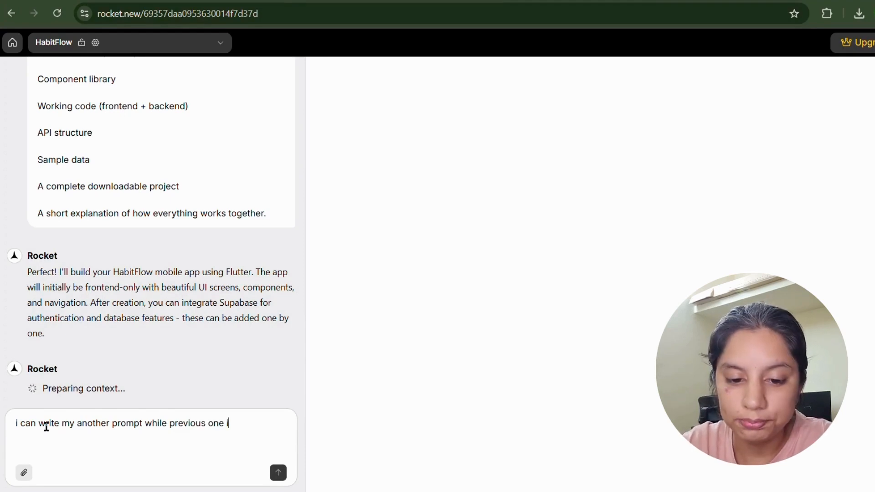
{"action": "type", "text": "s implemen"}
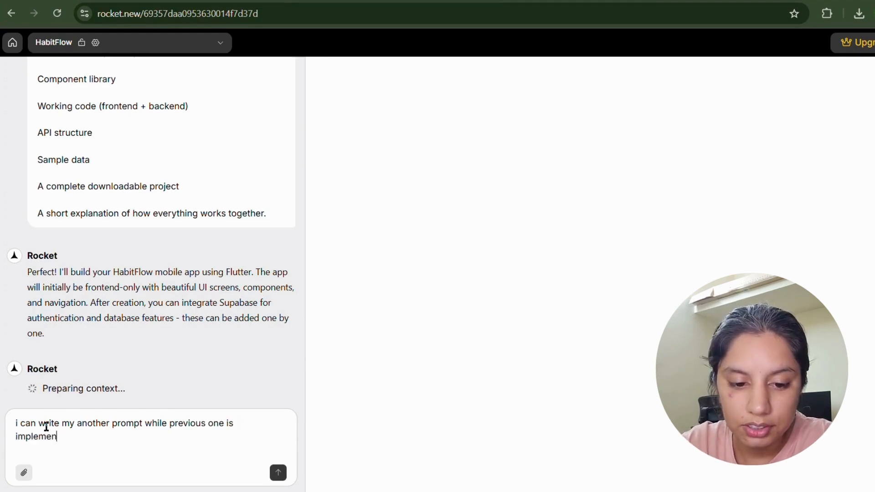
{"action": "type", "text": "eting, but there"}
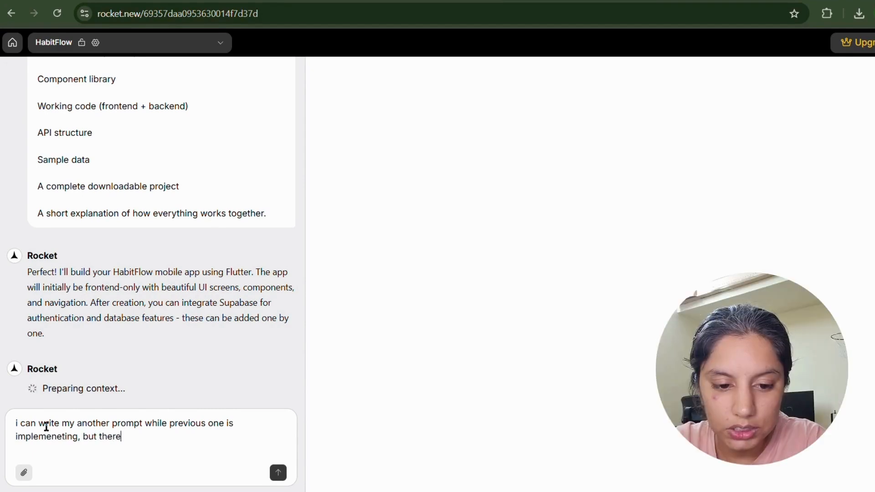
{"action": "type", "text": " is no wa"}
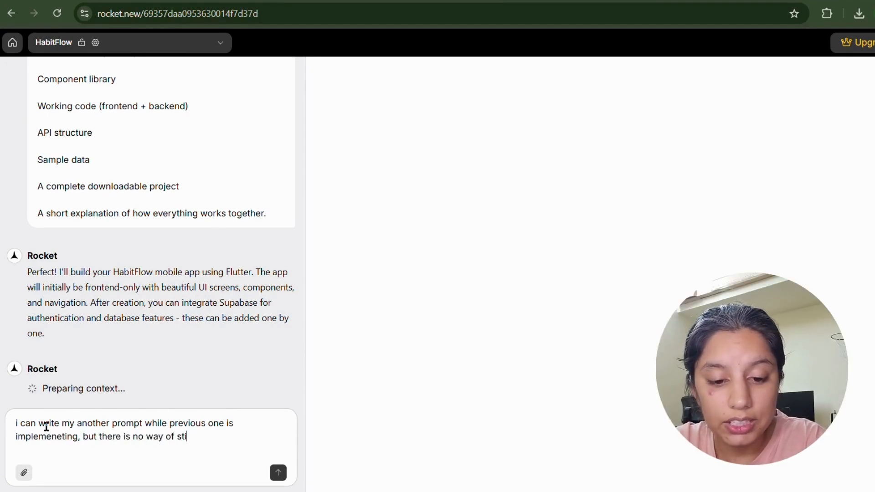
{"action": "type", "text": "y of stopping"}
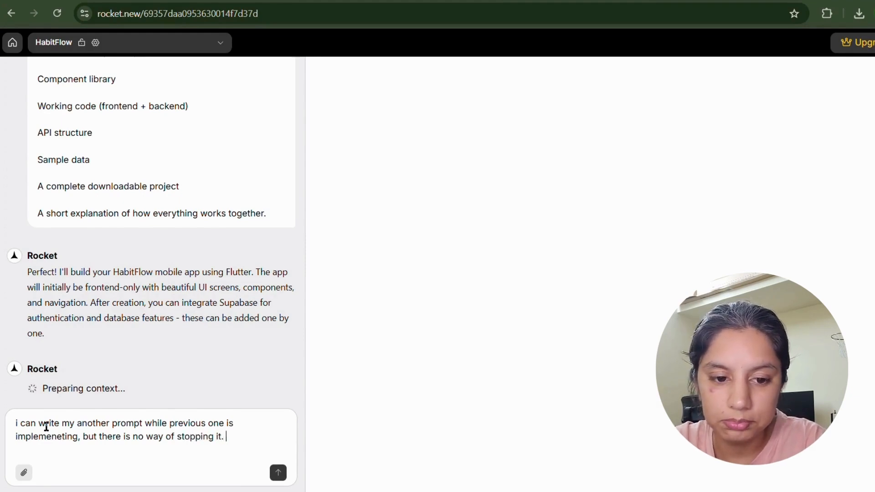
{"action": "key", "text": "Caps_Lock"}
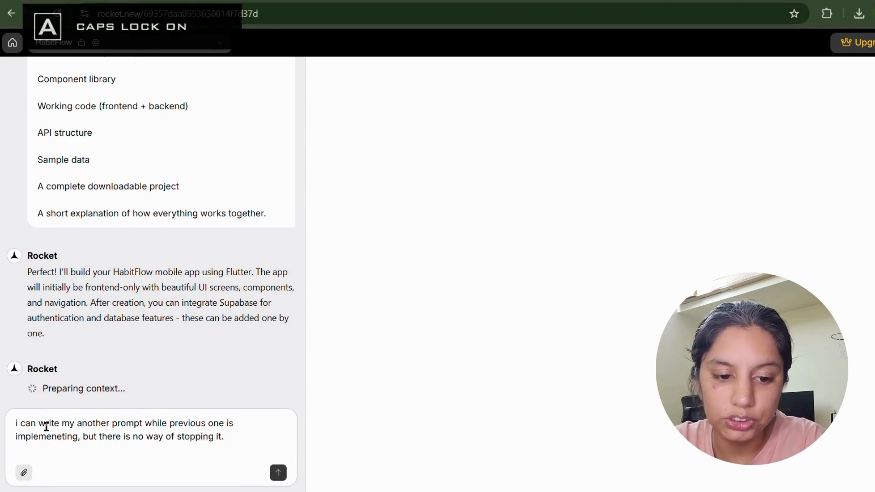
{"action": "type", "text": "it. H"}
{"action": "key", "text": "Caps_Lock"}
{"action": "type", "text": "mmm!"}
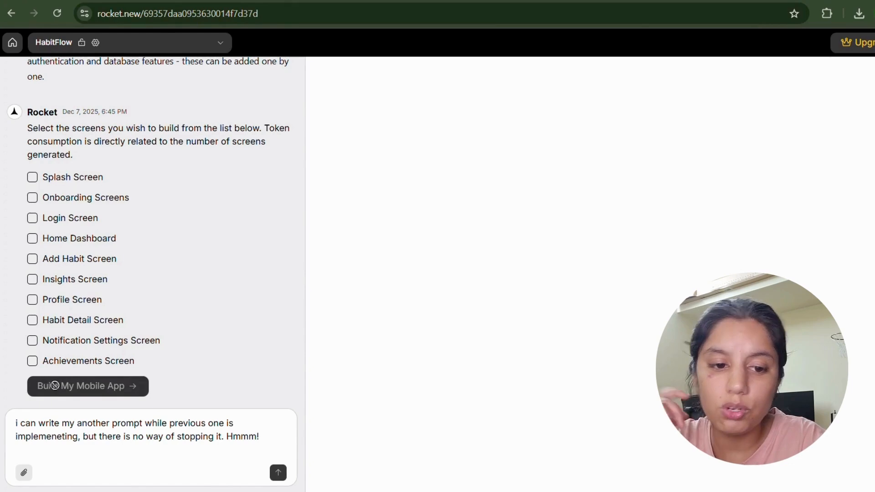
Tick Splash, Onboarding, Login, Home Dashboard and Add Habit in the screen list.
{"action": "scroll", "coordinate": [64, 285], "scroll_direction": "up", "scroll_amount": 3}
{"action": "scroll", "coordinate": [63, 285], "scroll_direction": "up", "scroll_amount": 5}
{"action": "scroll", "coordinate": [62, 285], "scroll_direction": "down", "scroll_amount": 8}
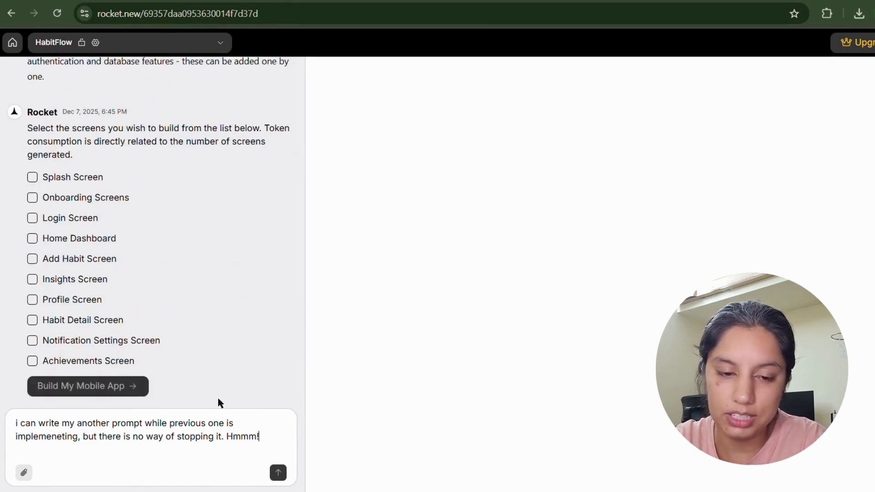
{"action": "left_click_drag", "start_coordinate": [259, 441], "coordinate": [8, 434]}
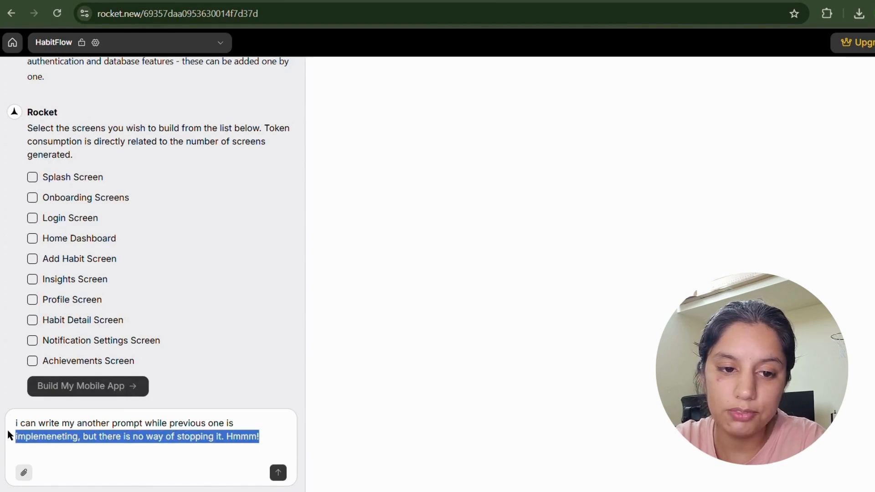
{"action": "left_click", "coordinate": [32, 179]}
{"action": "left_click", "coordinate": [33, 198]}
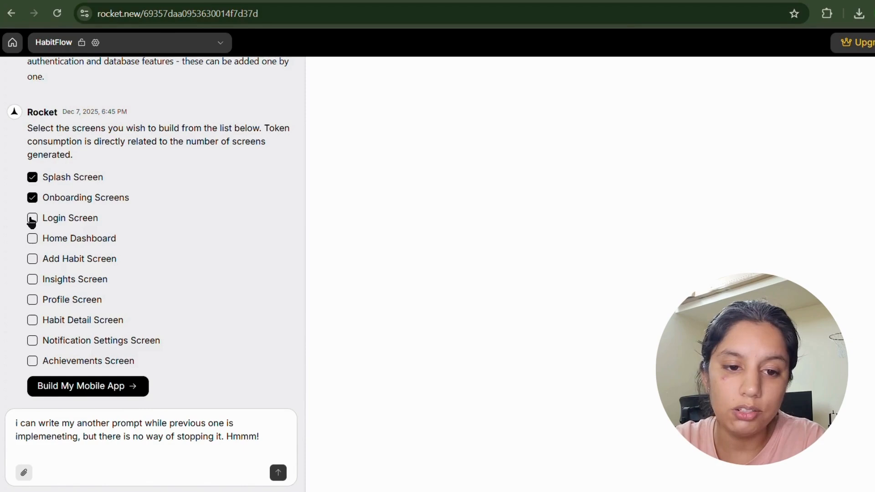
{"action": "left_click", "coordinate": [31, 219]}
{"action": "left_click", "coordinate": [30, 238]}
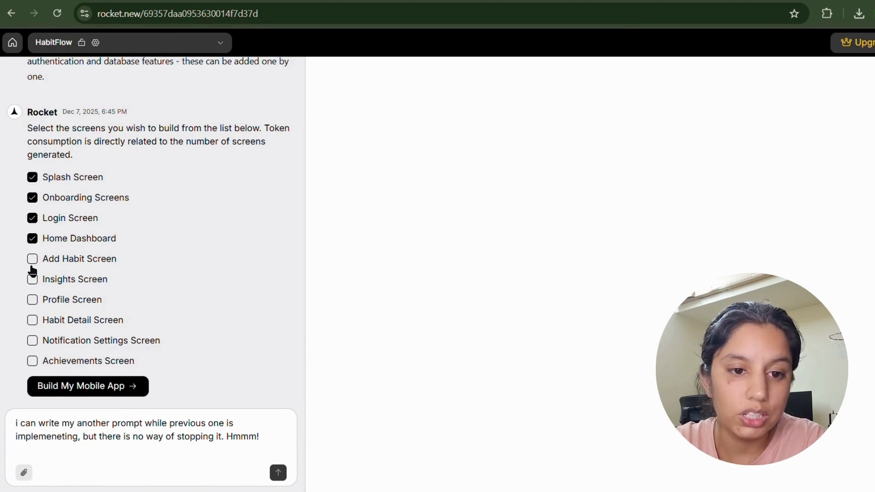
{"action": "left_click", "coordinate": [32, 259]}
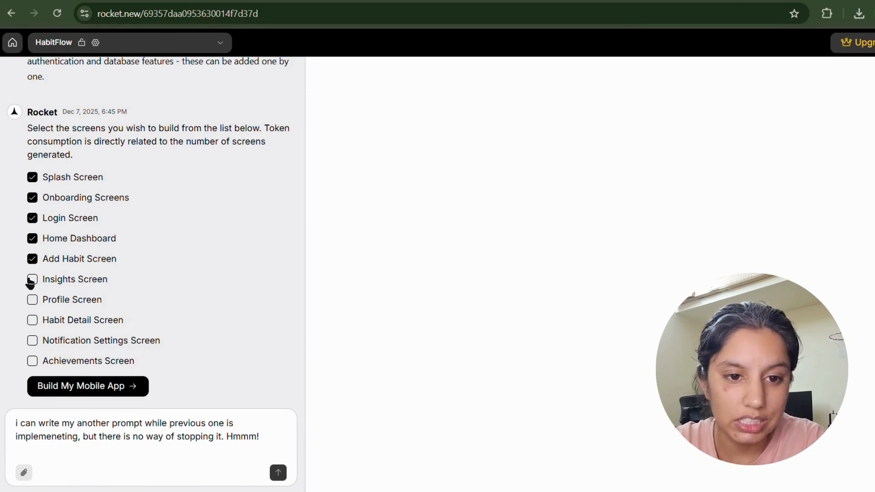
Add Habit Detail, drop Profile to stay within token limits, and start Build My Mobile App.
{"action": "left_click", "coordinate": [33, 301]}
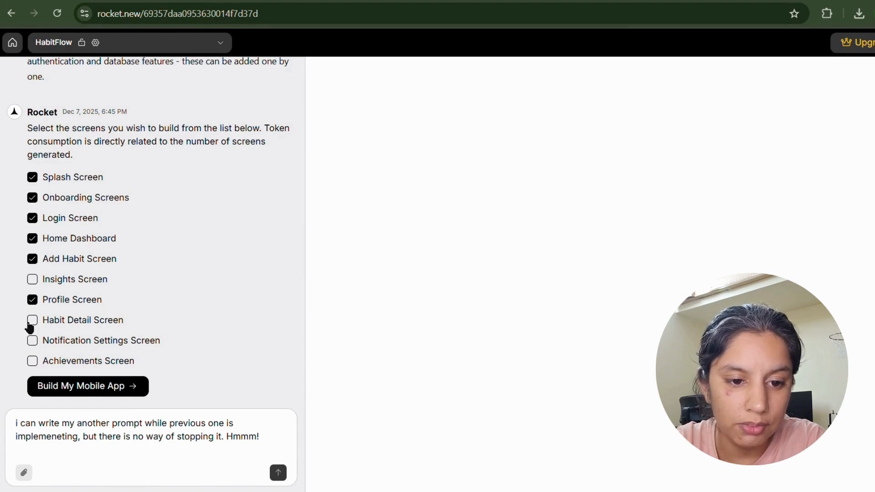
{"action": "left_click", "coordinate": [31, 322]}
{"action": "left_click", "coordinate": [33, 300]}
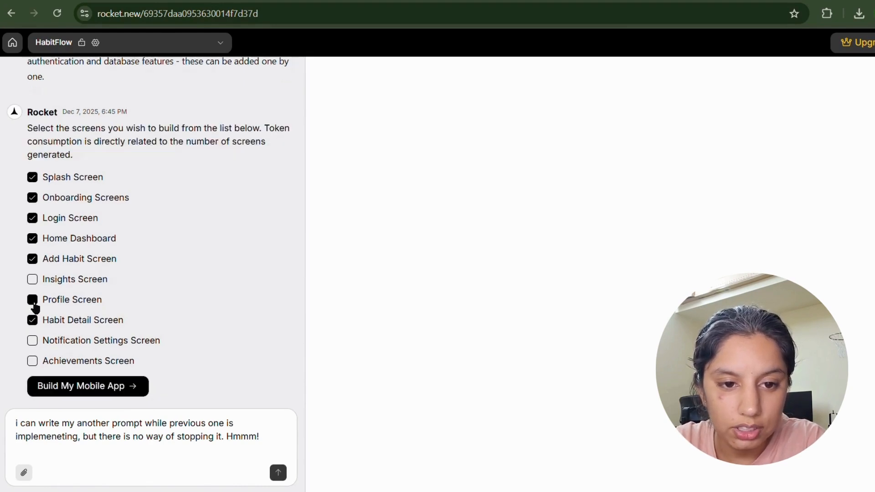
{"action": "left_click", "coordinate": [46, 387]}
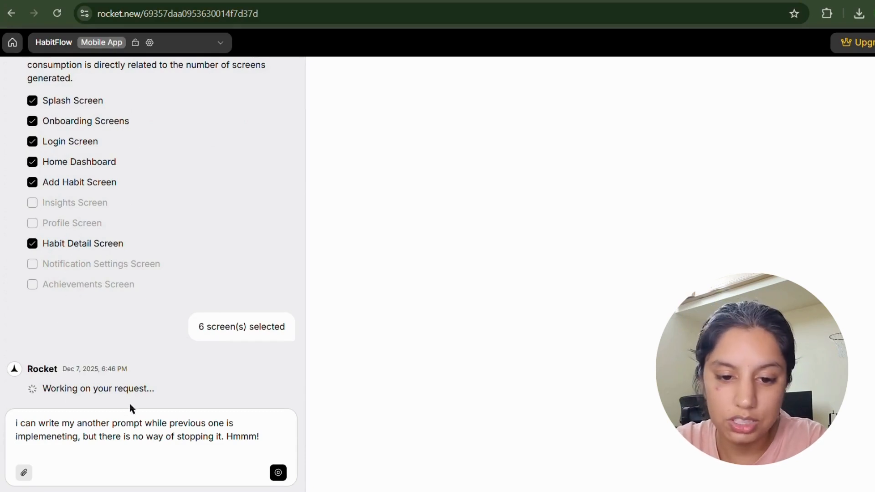
Select and delete the unsent draft note from the Ask me box.
{"action": "left_click_drag", "start_coordinate": [197, 354], "coordinate": [316, 336]}
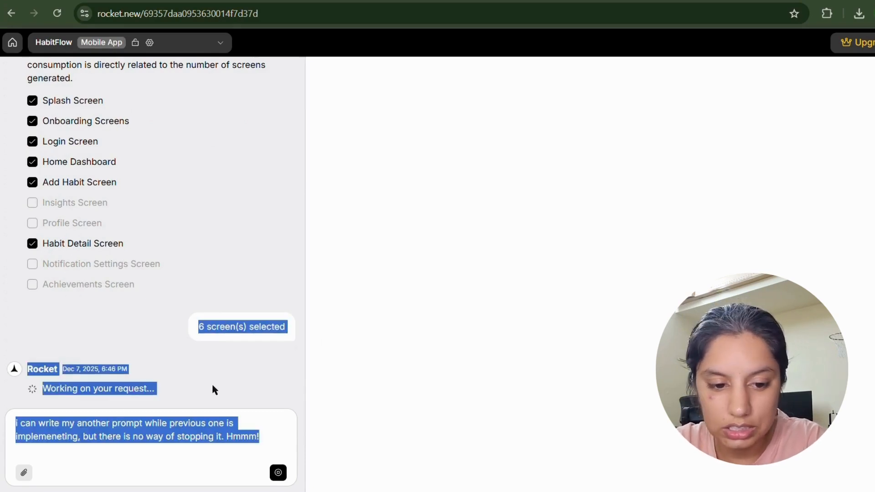
{"action": "left_click", "coordinate": [157, 380]}
{"action": "left_click_drag", "start_coordinate": [263, 440], "coordinate": [3, 403]}
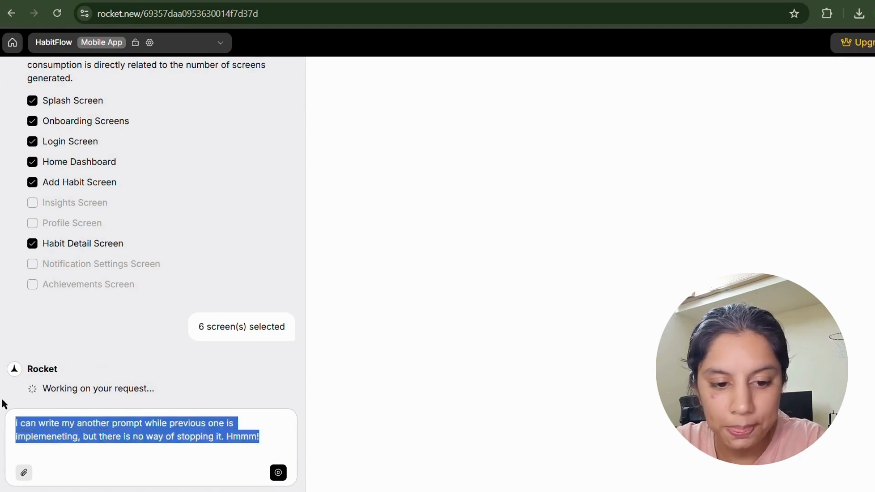
{"action": "key", "text": "BackSpace"}
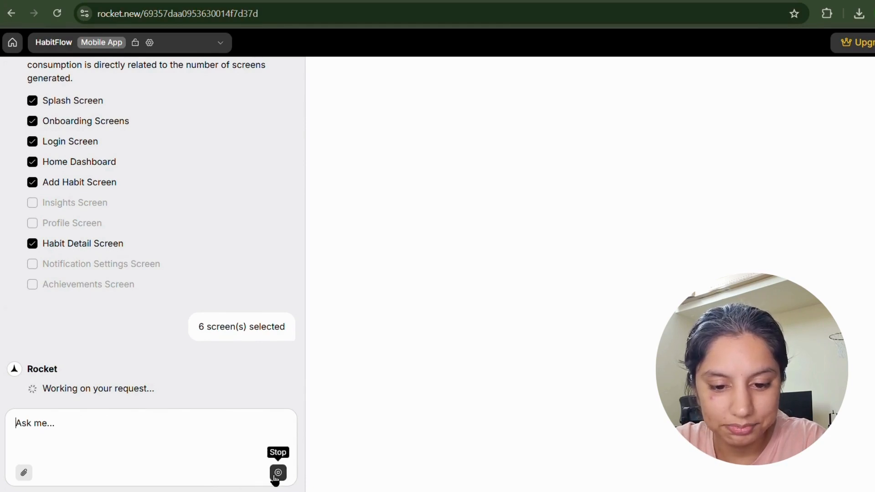
Open the project options menu and bring up Visibility's Public and Private choices.
{"action": "left_click", "coordinate": [164, 435]}
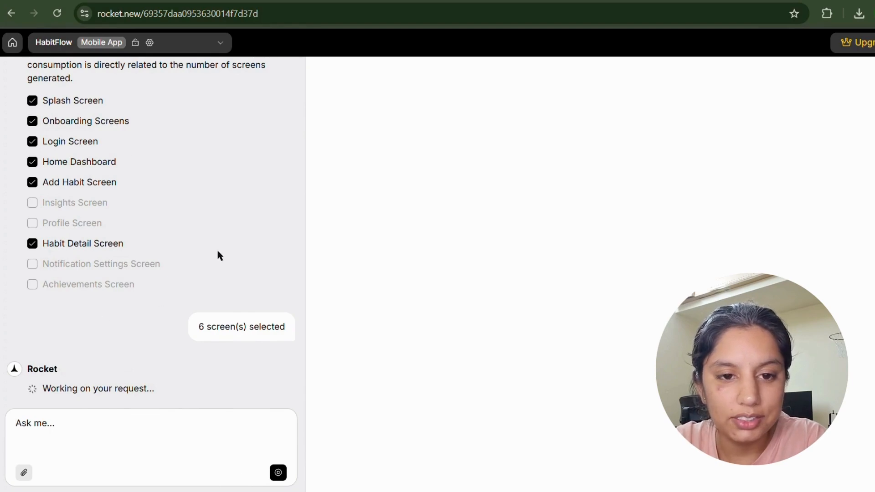
{"action": "left_click", "coordinate": [219, 46]}
{"action": "mouse_move", "coordinate": [50, 150]}
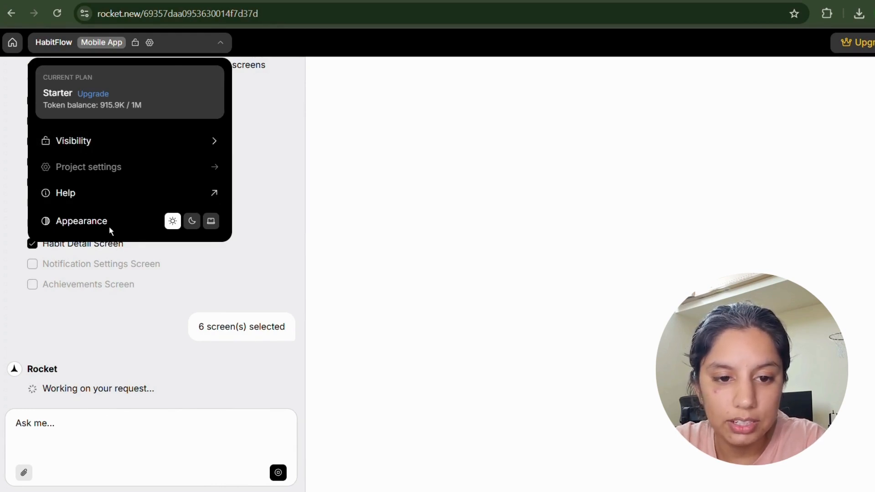
Set Rocket's appearance to light mode after trying dark and system, then close the project menu.
{"action": "left_click", "coordinate": [191, 225]}
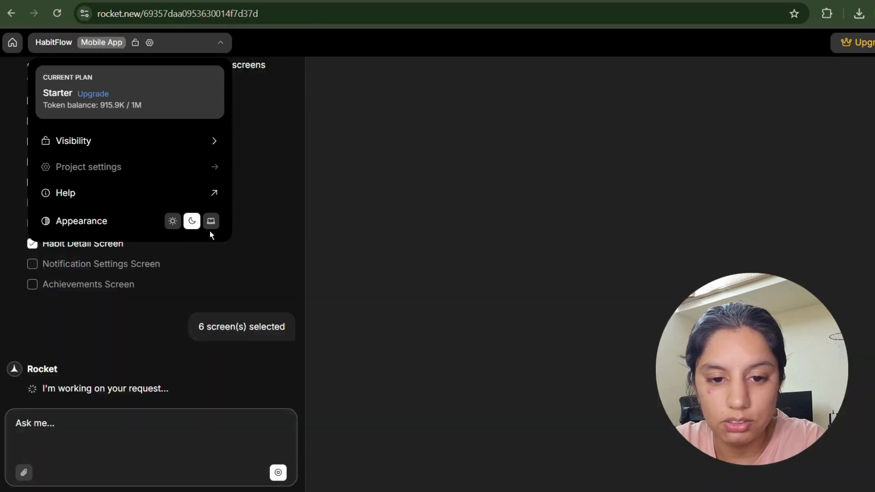
{"action": "left_click", "coordinate": [212, 229]}
{"action": "left_click", "coordinate": [173, 221]}
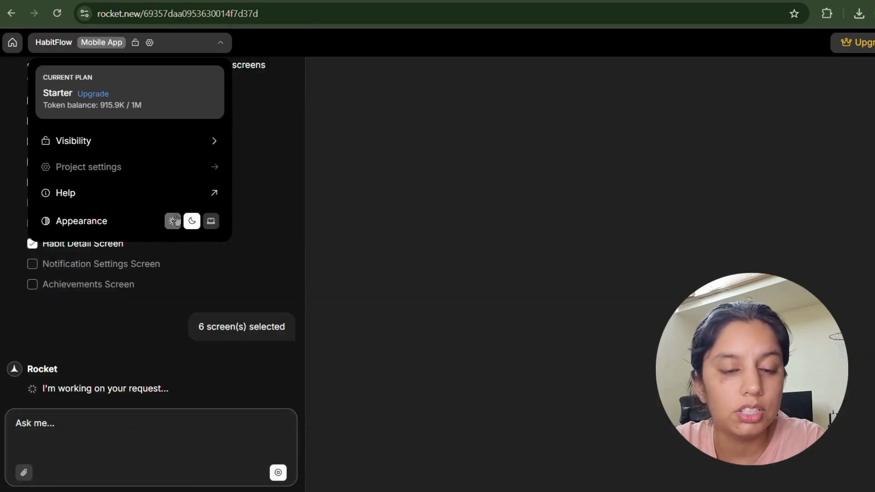
{"action": "left_click", "coordinate": [156, 264]}
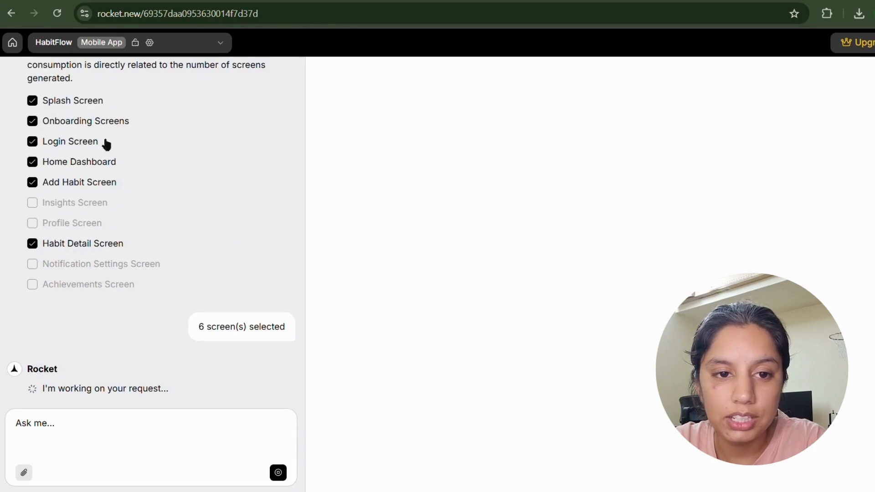
{"action": "left_click", "coordinate": [40, 48]}
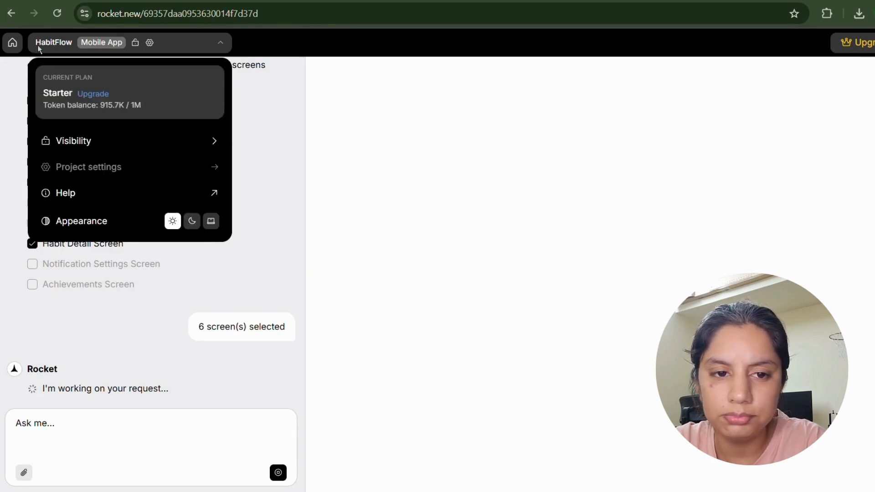
{"action": "left_click", "coordinate": [145, 42]}
{"action": "left_click", "coordinate": [148, 45]}
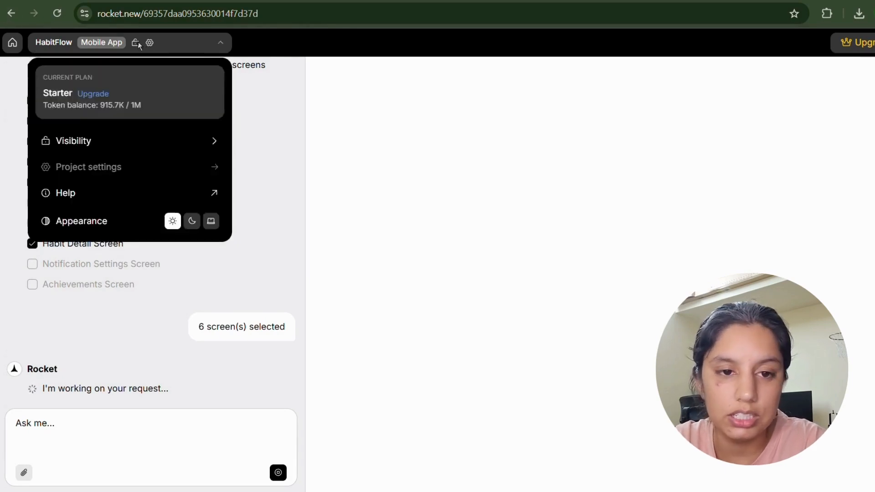
{"action": "left_click", "coordinate": [138, 45]}
{"action": "left_click", "coordinate": [136, 46]}
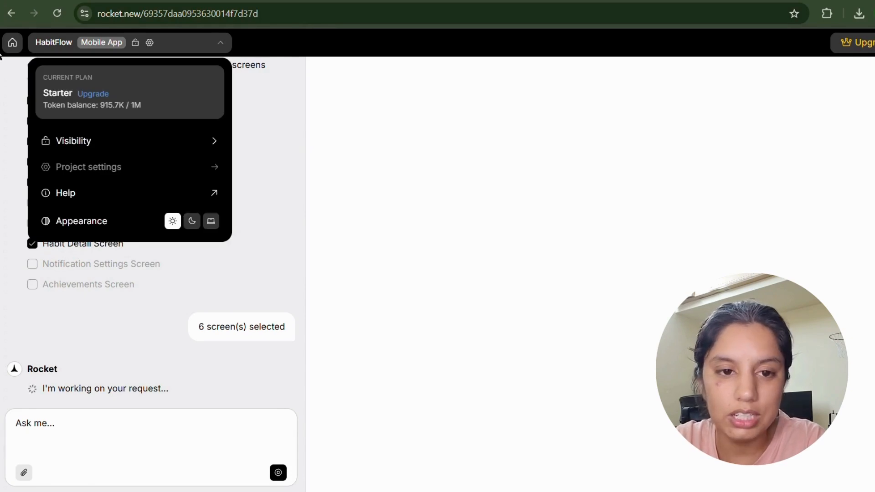
{"action": "left_click", "coordinate": [13, 101]}
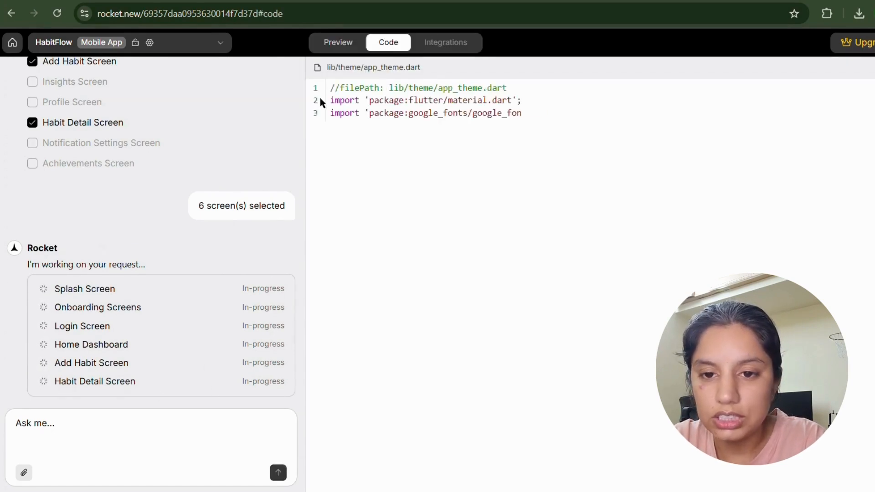
Highlight the opening lines of app_theme.dart, then the 10–12 minute build-time notice in Preview.
{"action": "left_click_drag", "start_coordinate": [325, 92], "coordinate": [723, 122]}
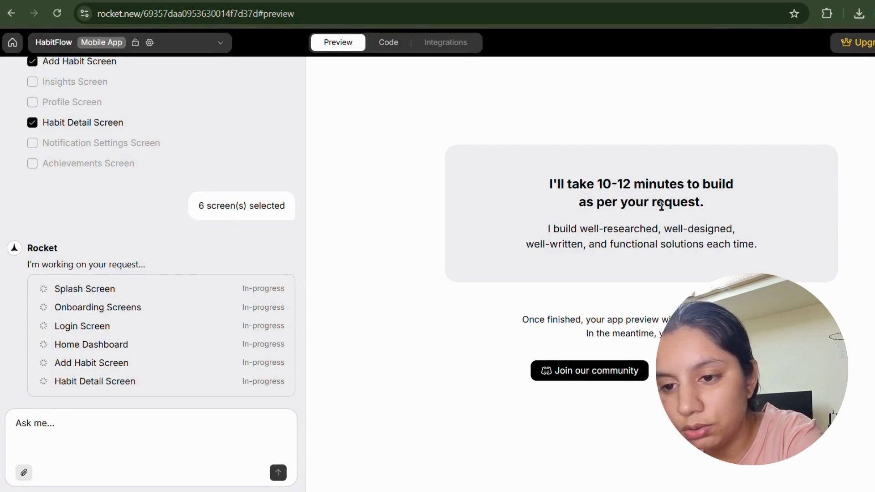
{"action": "left_click_drag", "start_coordinate": [560, 210], "coordinate": [764, 247]}
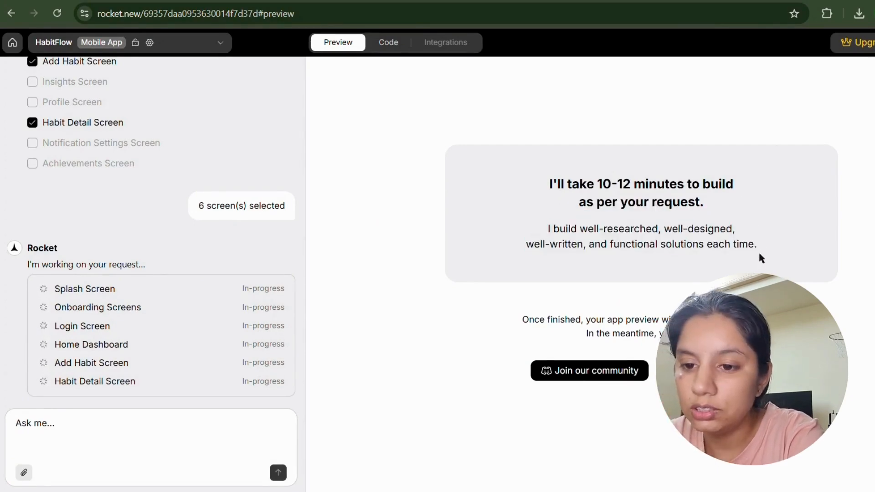
{"action": "left_click", "coordinate": [760, 255]}
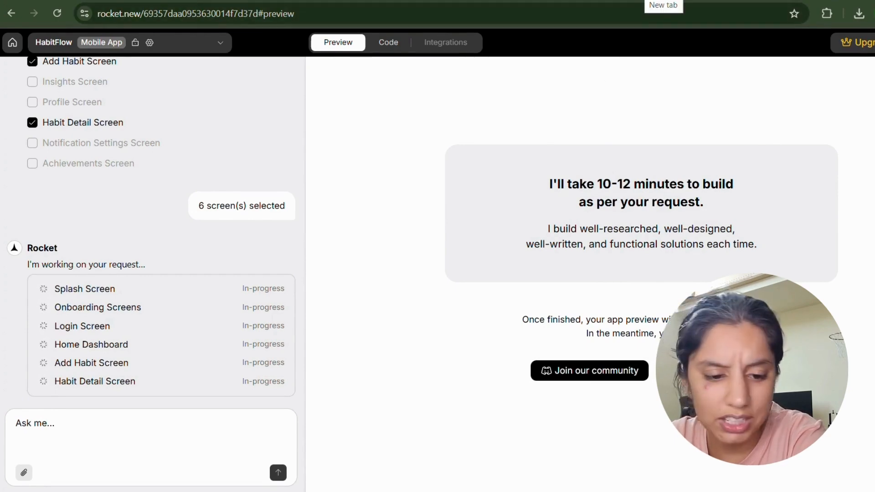
Load polymet.ai in a new browser tab.
{"action": "left_click", "coordinate": [664, 1]}
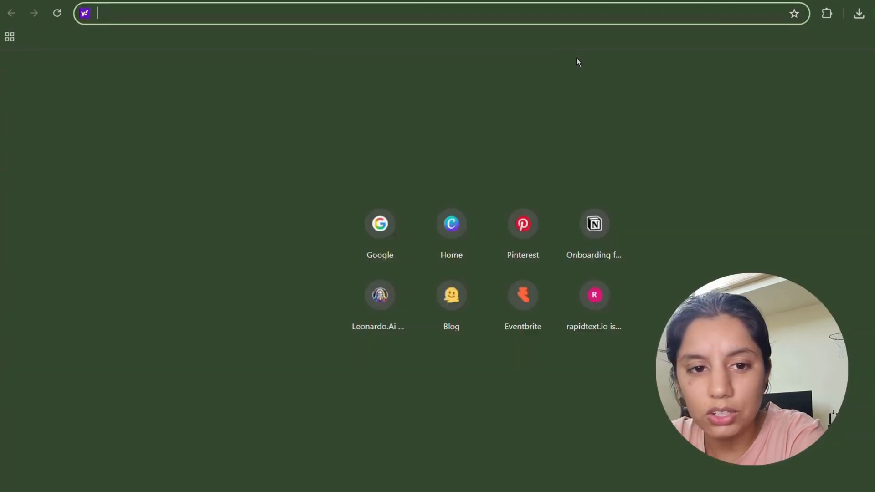
{"action": "type", "text": "polyme"}
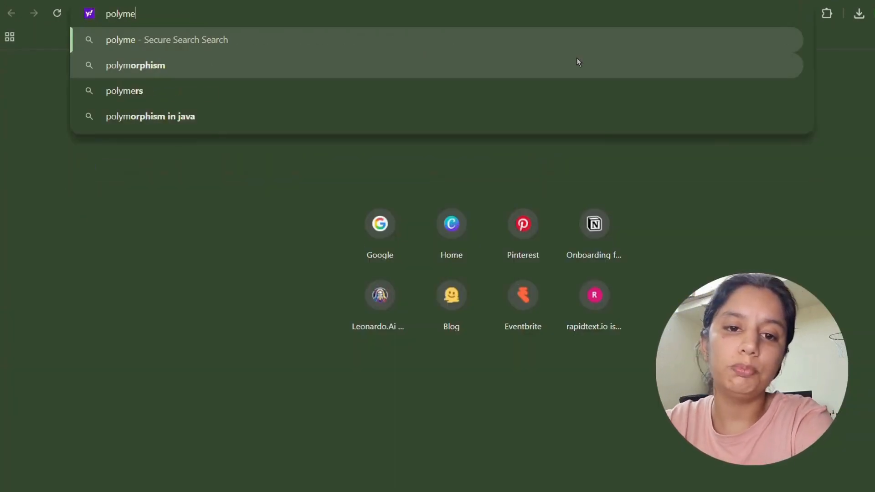
{"action": "type", "text": "t.ai"}
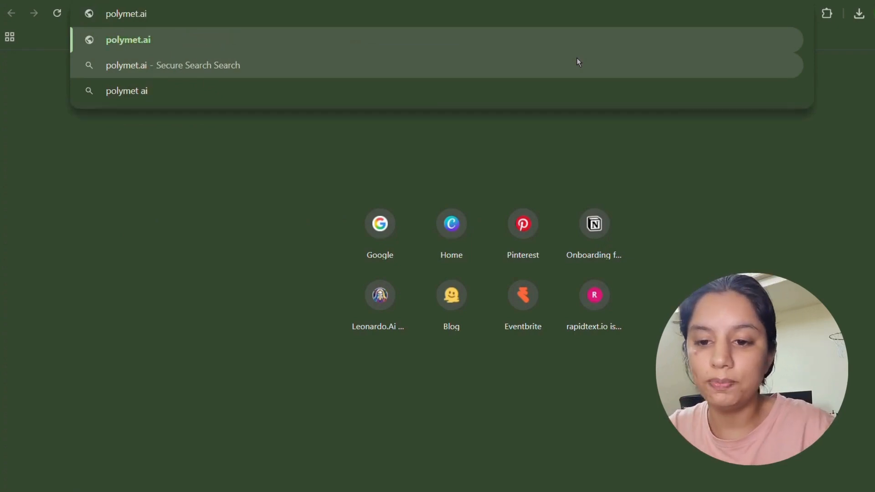
{"action": "key", "text": "Return"}
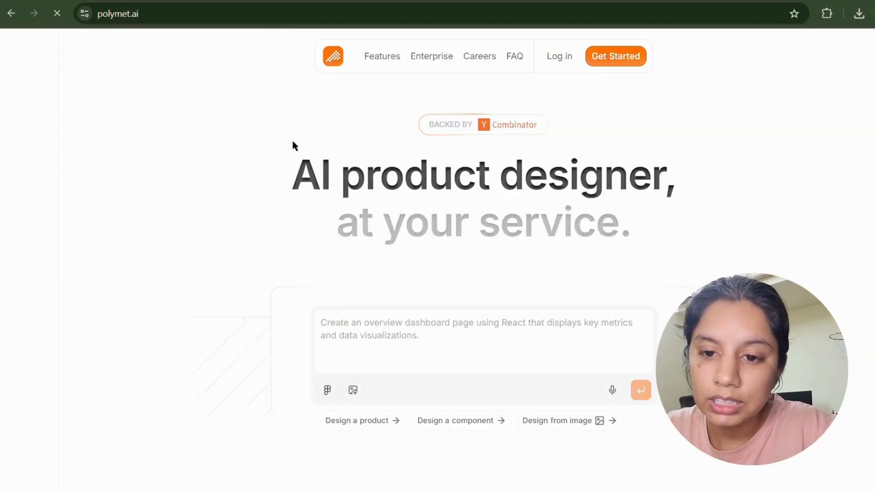
{"action": "left_click_drag", "start_coordinate": [283, 180], "coordinate": [632, 235]}
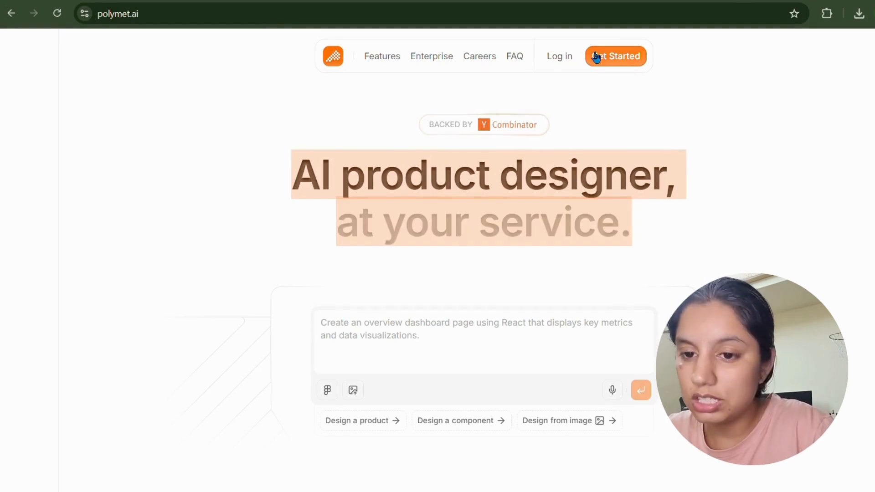
Sign up for Polymet with a Google account to reach the projects page.
{"action": "left_click", "coordinate": [626, 68]}
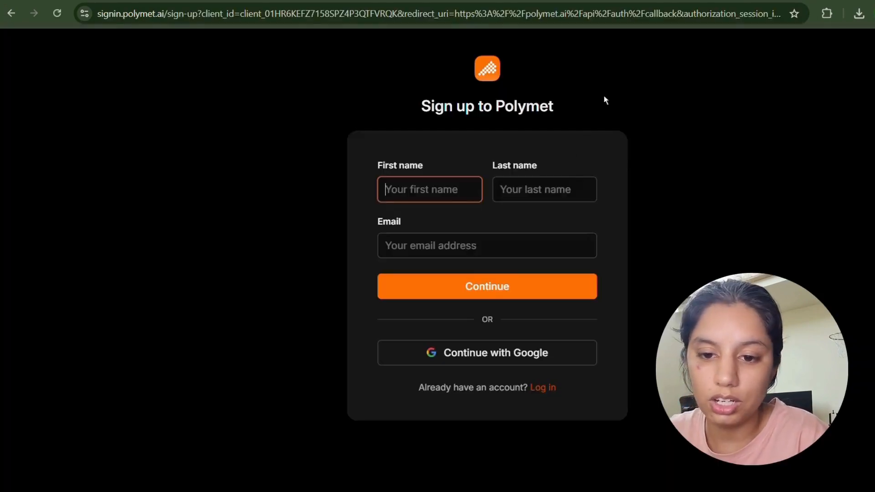
{"action": "left_click", "coordinate": [479, 364]}
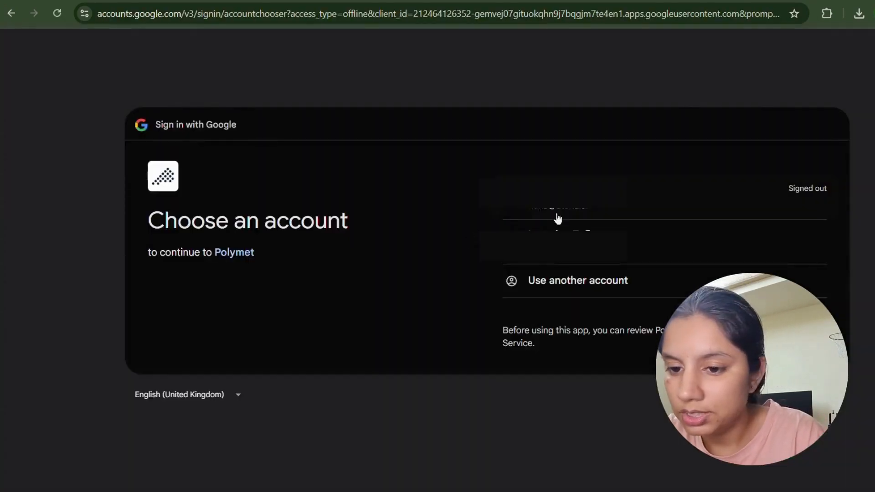
{"action": "left_click", "coordinate": [557, 215]}
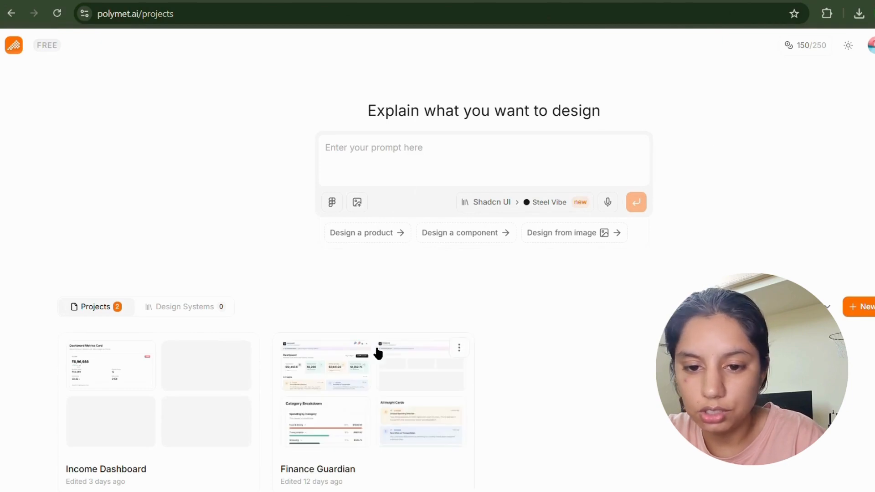
Paste the prepared HabitFlow app prompt into the design prompt box.
{"action": "left_click", "coordinate": [429, 153]}
{"action": "key", "text": "ctrl+v"}
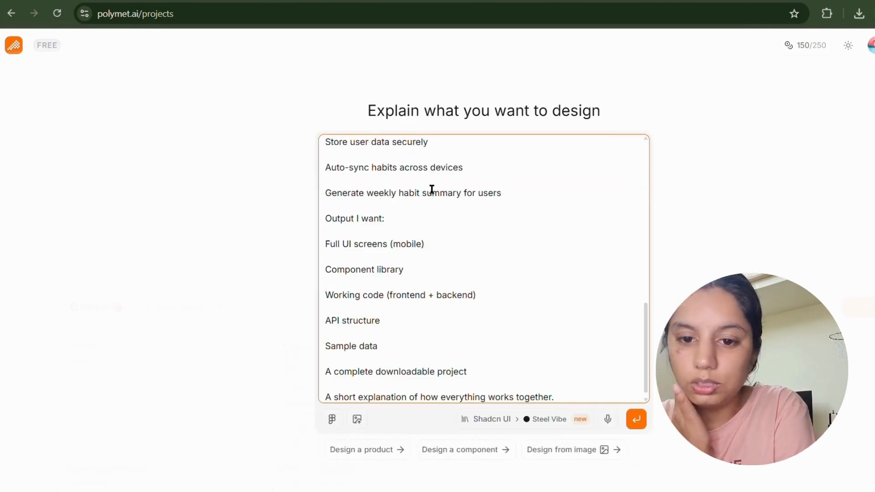
{"action": "scroll", "coordinate": [432, 189], "scroll_direction": "up", "scroll_amount": 10}
{"action": "left_click_drag", "start_coordinate": [474, 150], "coordinate": [502, 171]}
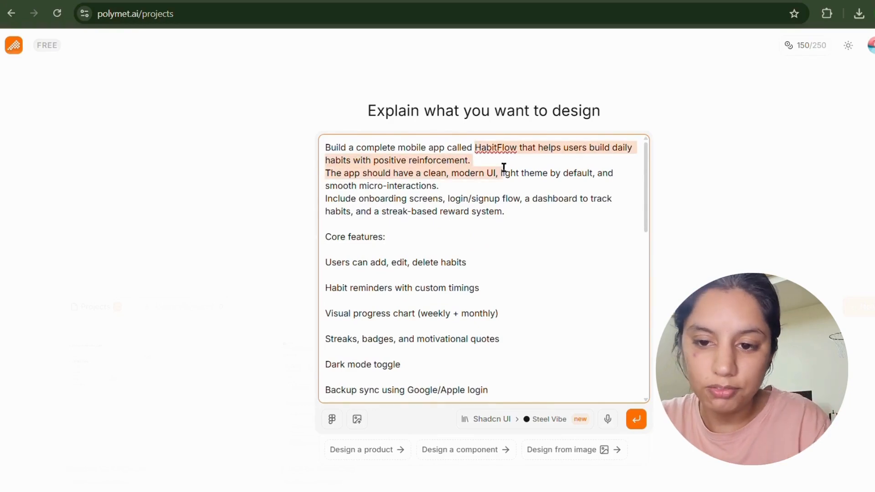
{"action": "left_click", "coordinate": [521, 265]}
{"action": "scroll", "coordinate": [522, 269], "scroll_direction": "down", "scroll_amount": 10}
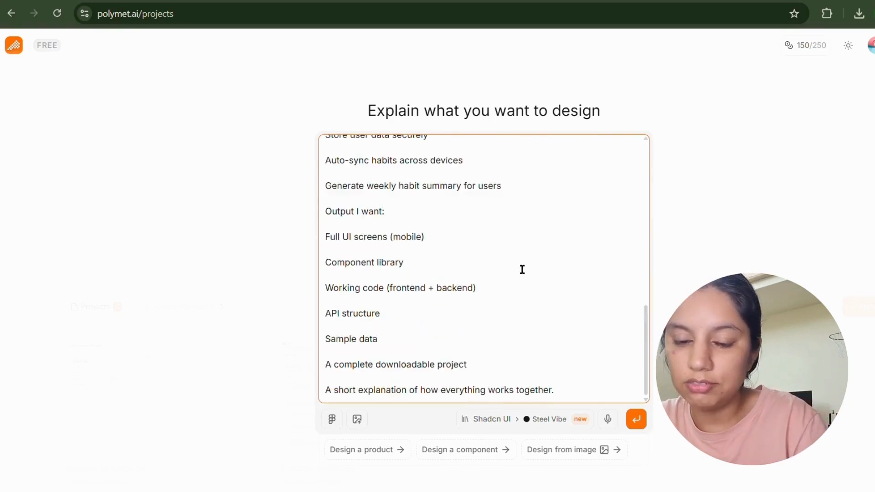
Look over the public design systems list, then submit the HabitFlow prompt.
{"action": "left_click", "coordinate": [518, 421]}
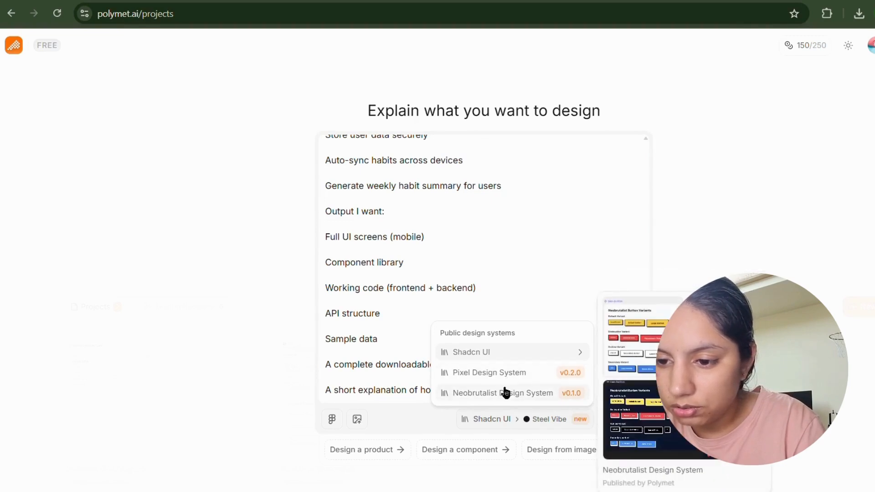
{"action": "mouse_move", "coordinate": [519, 358]}
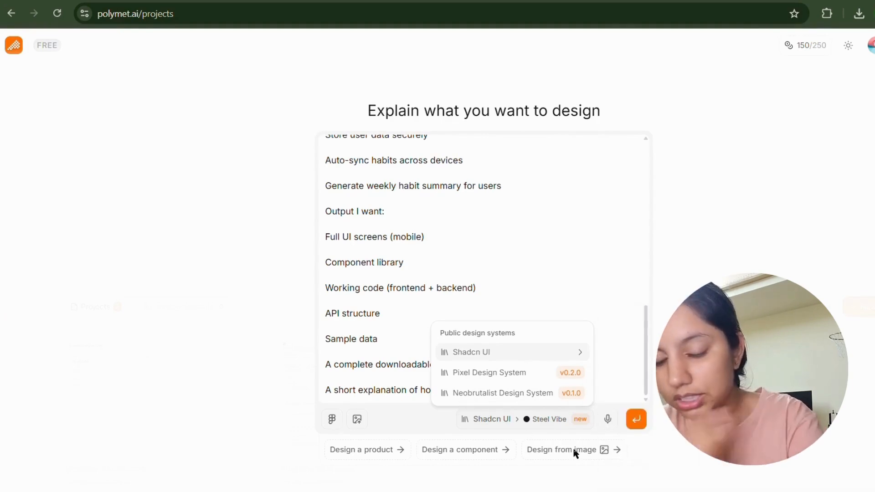
{"action": "key", "text": "Escape"}
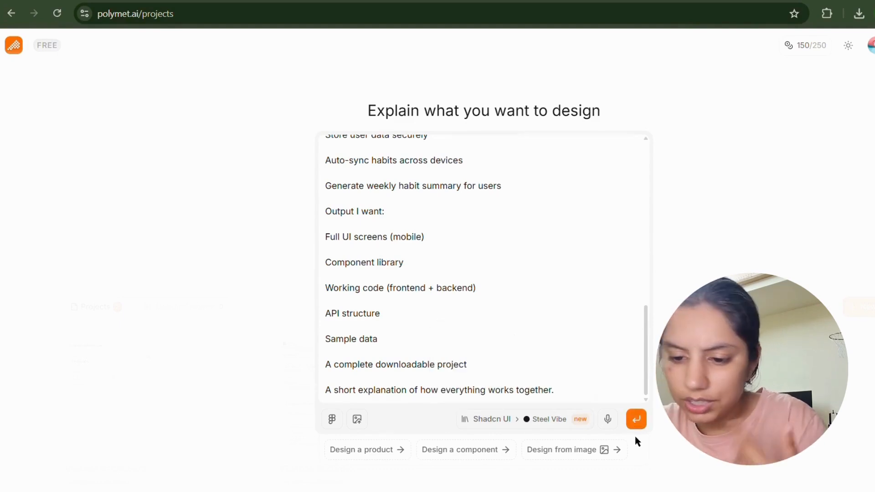
{"action": "scroll", "coordinate": [534, 336], "scroll_direction": "down", "scroll_amount": 2}
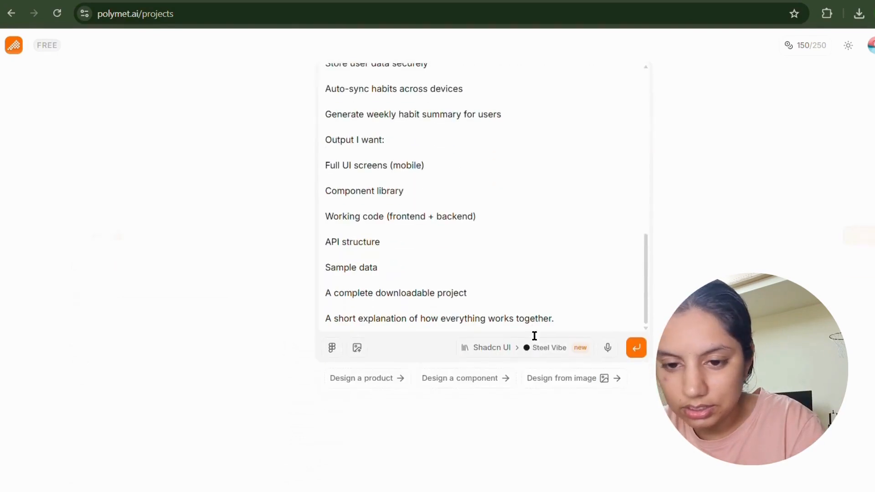
{"action": "left_click", "coordinate": [634, 347]}
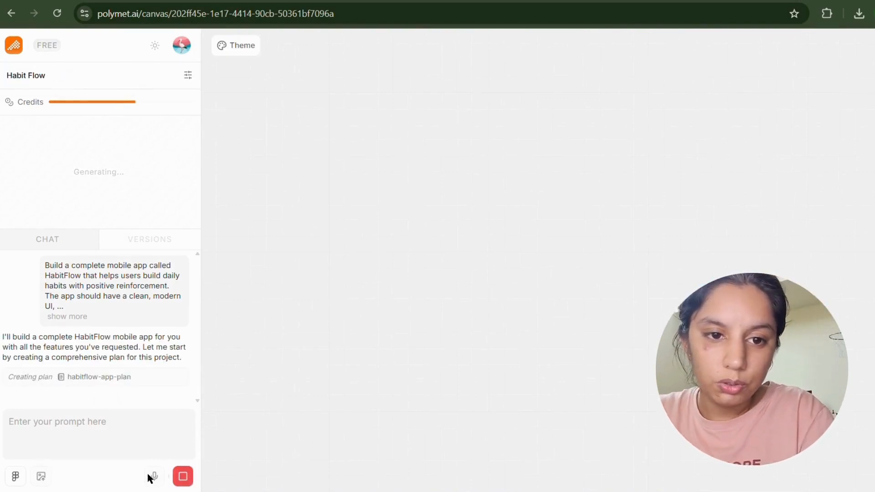
Leave the Figma import page for the Habit Flow canvas and open help chat.
{"action": "left_click", "coordinate": [22, 479]}
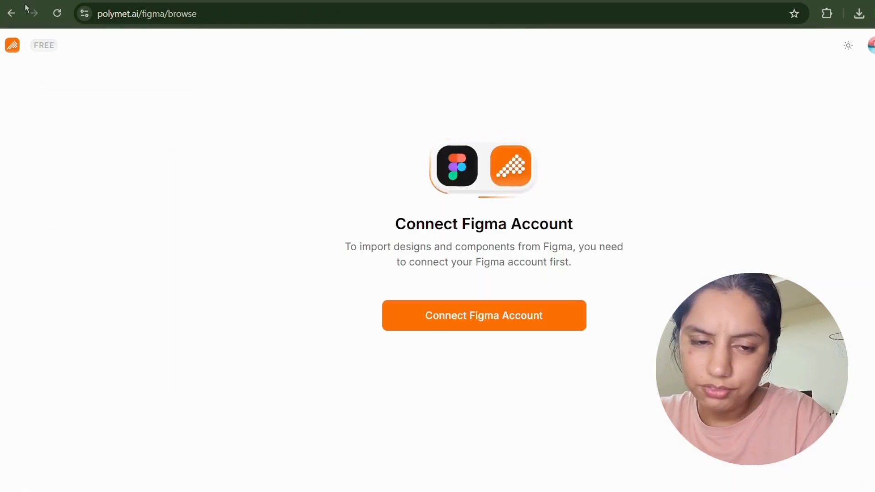
{"action": "left_click", "coordinate": [11, 12]}
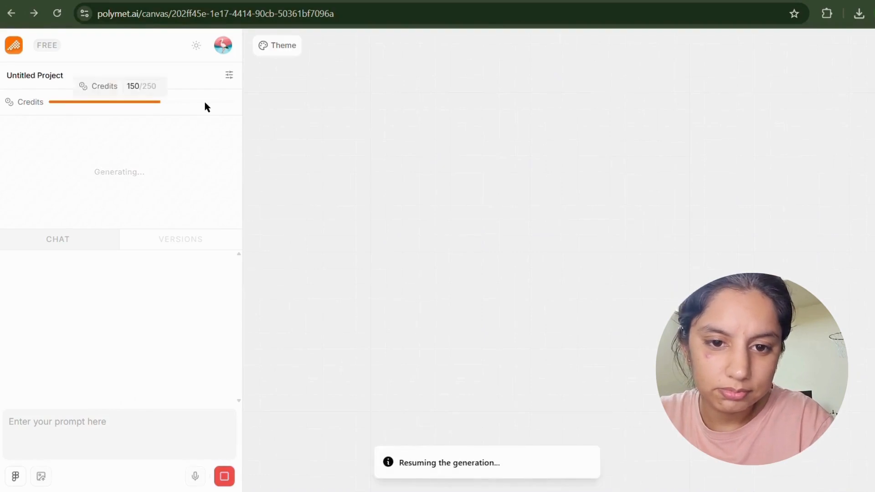
{"action": "left_click", "coordinate": [867, 470]}
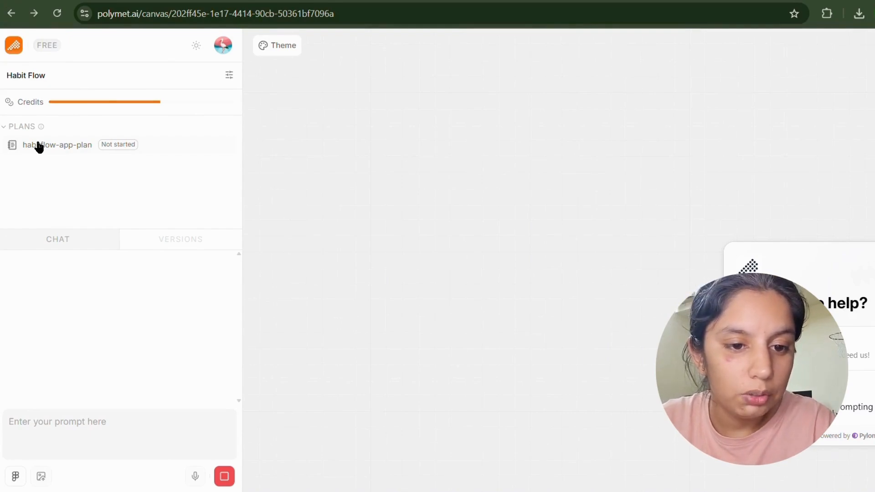
Read the habitflow-app-plan TODO list and glance at the project theme settings.
{"action": "left_click", "coordinate": [95, 145]}
{"action": "scroll", "coordinate": [366, 143], "scroll_direction": "down", "scroll_amount": 8}
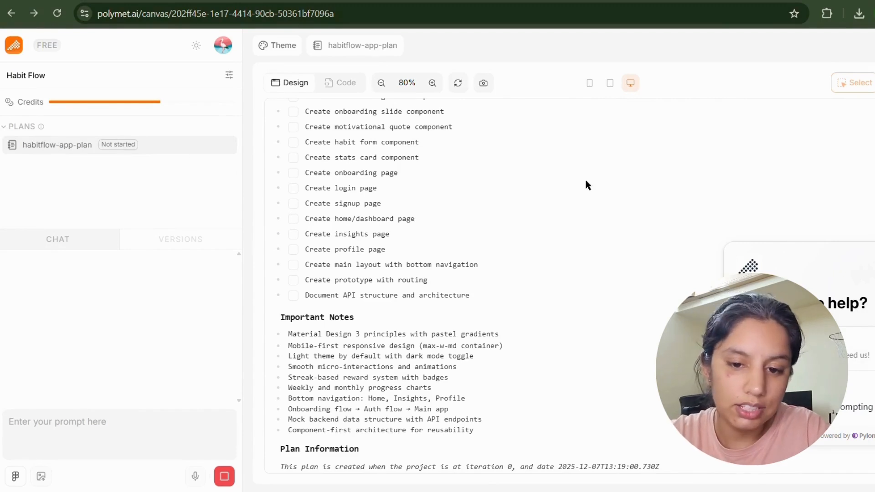
{"action": "left_click", "coordinate": [282, 43]}
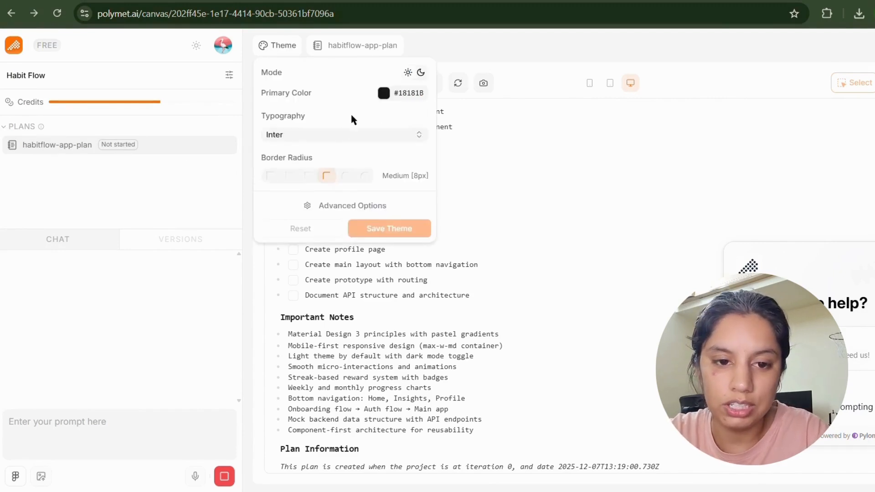
{"action": "left_click", "coordinate": [364, 48]}
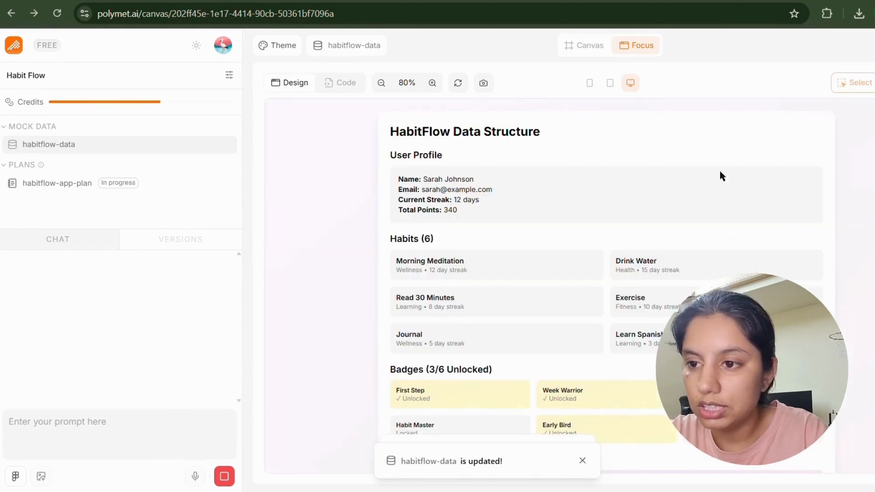
{"action": "scroll", "coordinate": [455, 249], "scroll_direction": "down", "scroll_amount": 3}
{"action": "scroll", "coordinate": [455, 249], "scroll_direction": "up", "scroll_amount": 3}
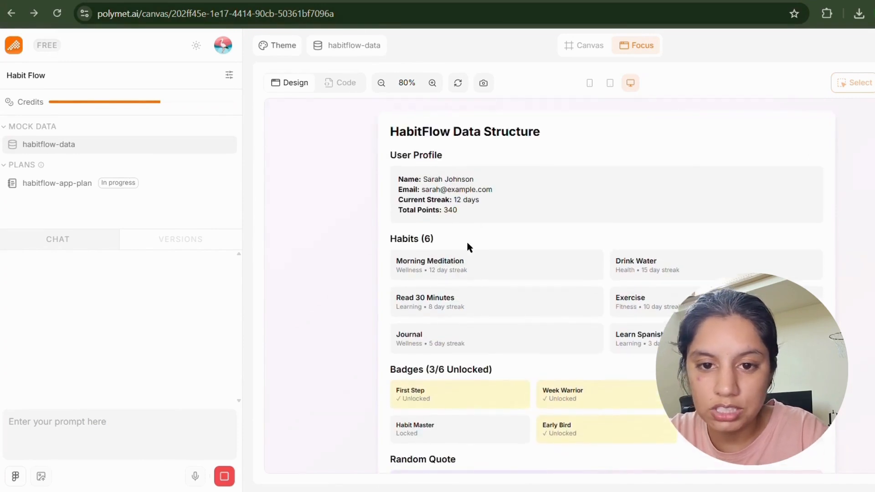
{"action": "scroll", "coordinate": [468, 246], "scroll_direction": "down", "scroll_amount": 3}
{"action": "scroll", "coordinate": [468, 246], "scroll_direction": "down", "scroll_amount": 2}
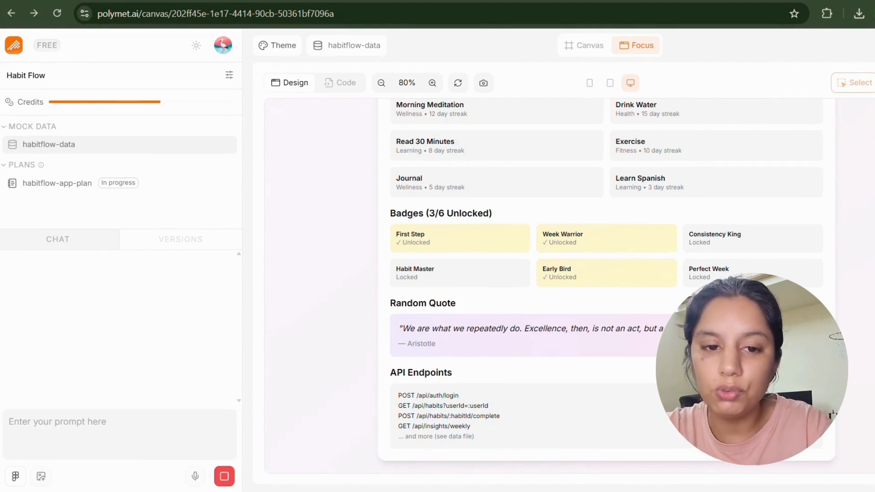
{"action": "left_click", "coordinate": [17, 129]}
{"action": "left_click", "coordinate": [16, 129]}
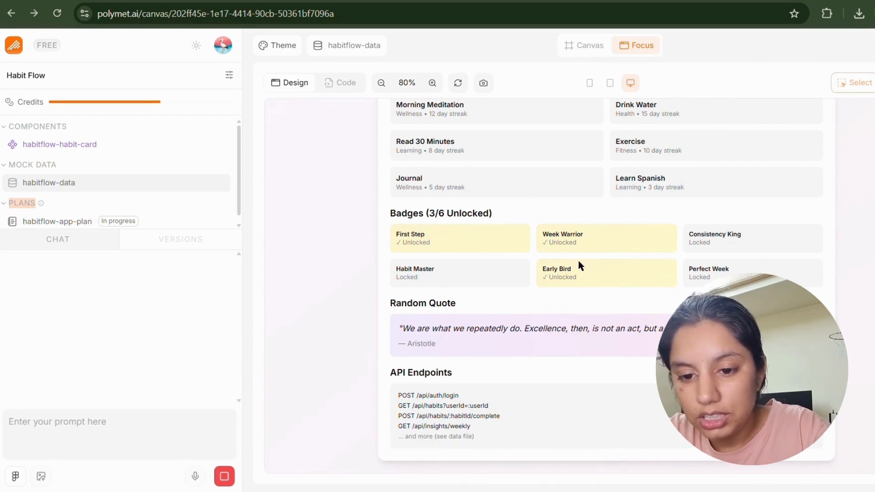
{"action": "scroll", "coordinate": [579, 266], "scroll_direction": "up", "scroll_amount": 4}
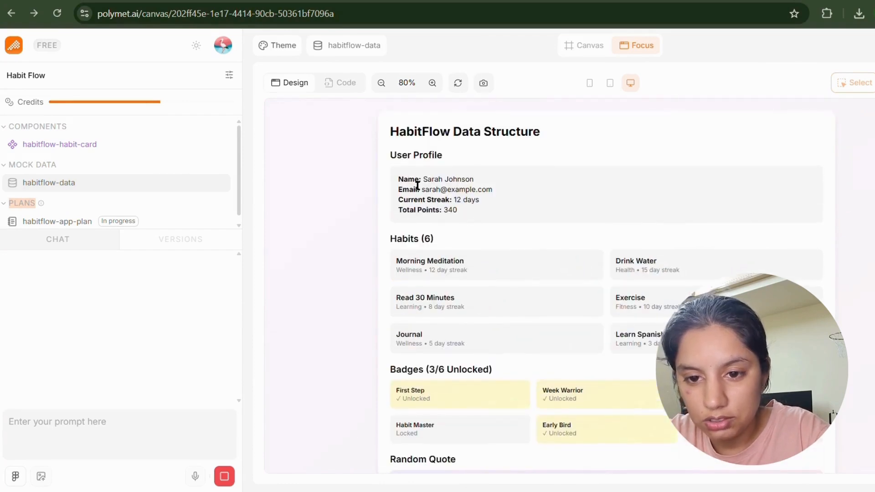
{"action": "left_click_drag", "start_coordinate": [392, 176], "coordinate": [498, 215]}
{"action": "left_click", "coordinate": [498, 215]}
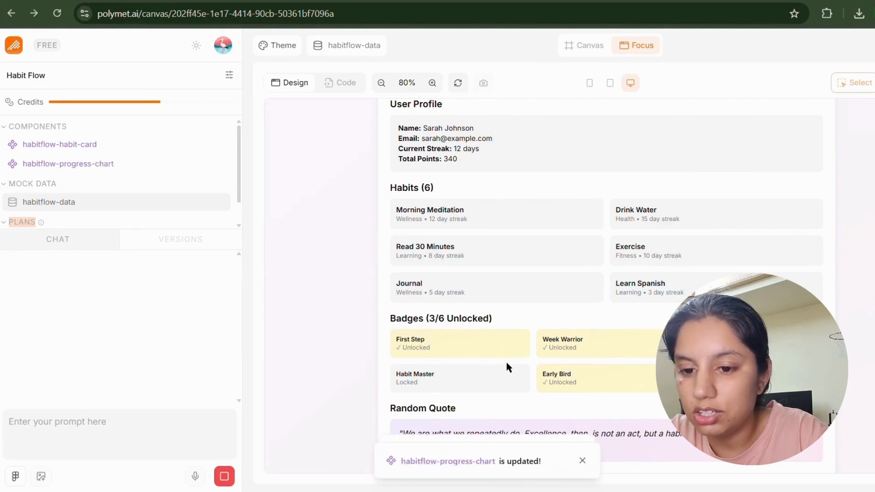
{"action": "left_click", "coordinate": [583, 461]}
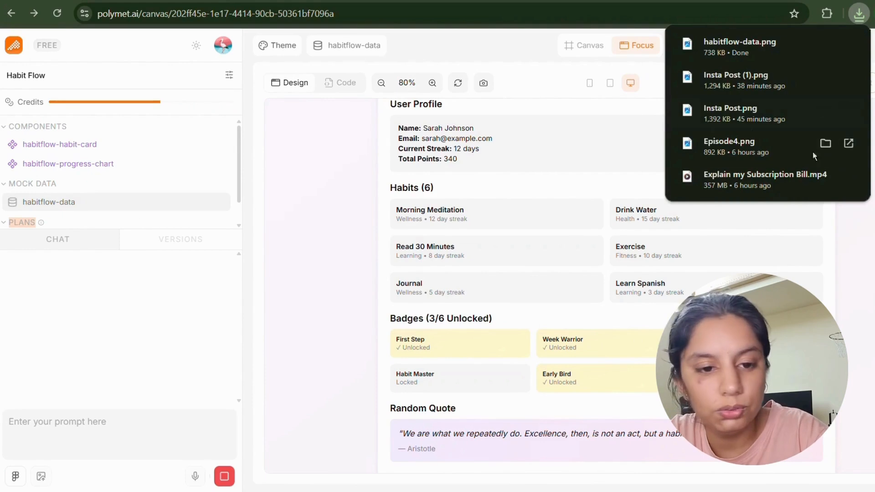
{"action": "left_click", "coordinate": [502, 97]}
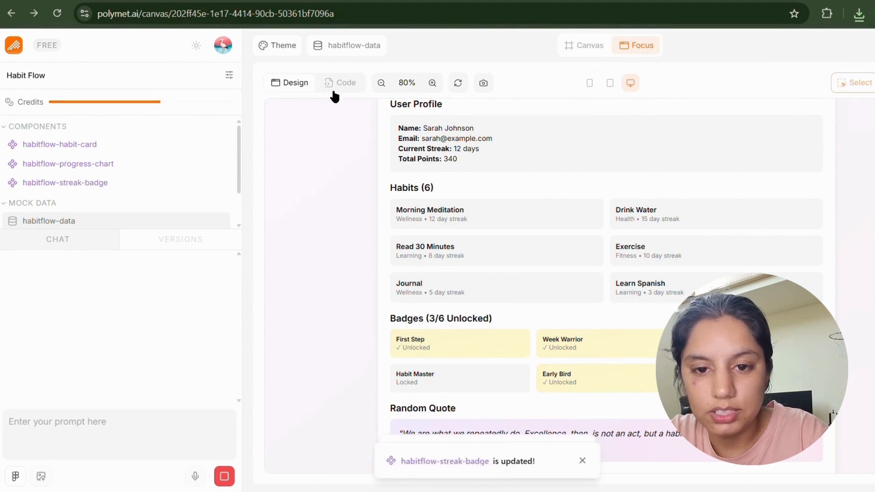
On the habit card preview, complete Morning Meditation, Drink Water, Read 30 Minutes, Exercise; undo the last two.
{"action": "left_click", "coordinate": [84, 170]}
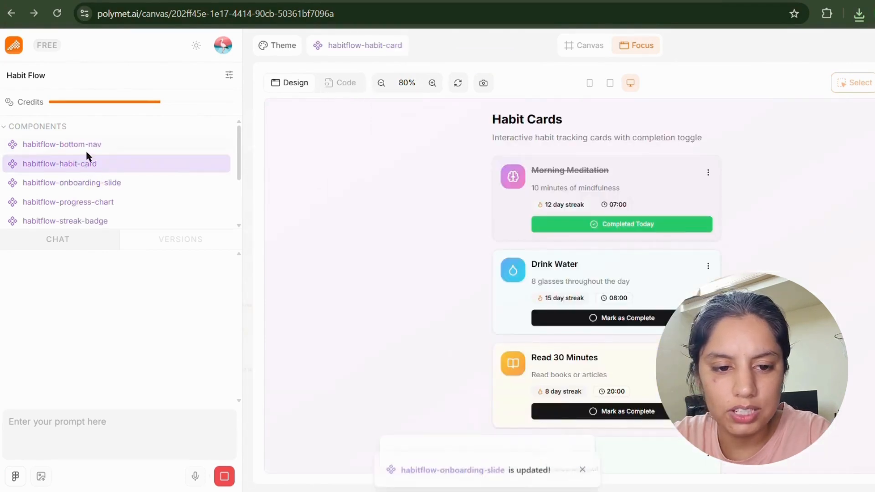
{"action": "left_click", "coordinate": [86, 147]}
{"action": "left_click", "coordinate": [31, 169]}
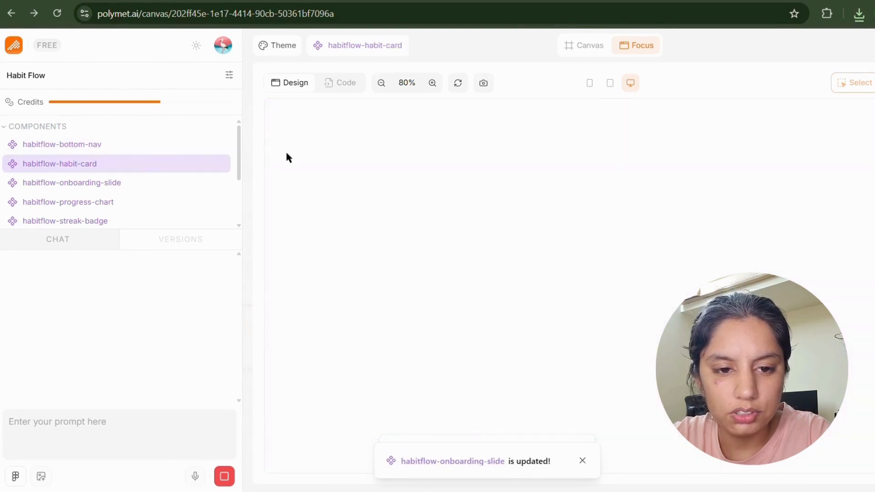
{"action": "scroll", "coordinate": [603, 249], "scroll_direction": "down", "scroll_amount": 1}
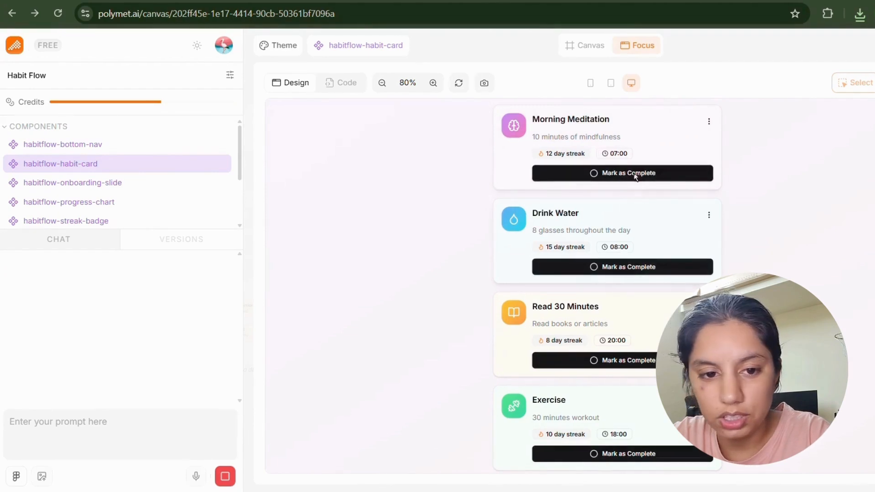
{"action": "left_click", "coordinate": [636, 175]}
{"action": "left_click", "coordinate": [636, 268]}
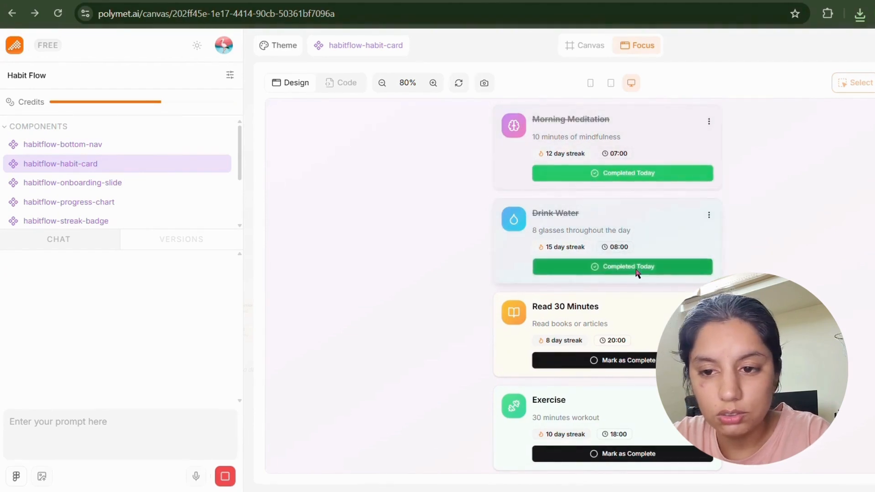
{"action": "left_click", "coordinate": [631, 361]}
{"action": "scroll", "coordinate": [624, 361], "scroll_direction": "down", "scroll_amount": 1}
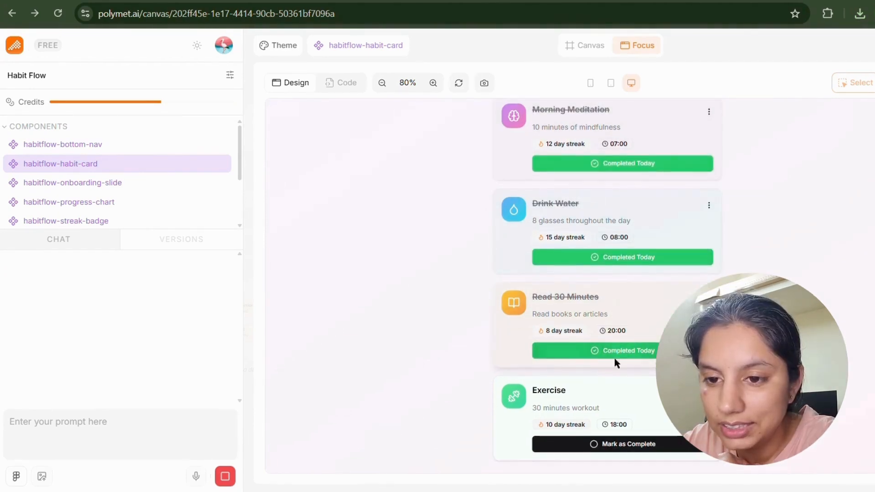
{"action": "left_click", "coordinate": [597, 444]}
{"action": "left_click", "coordinate": [597, 445]}
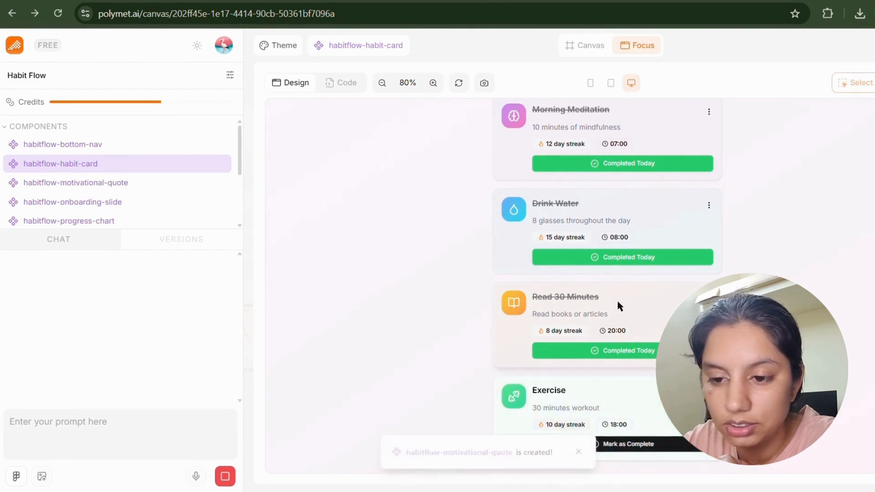
{"action": "left_click", "coordinate": [624, 257]}
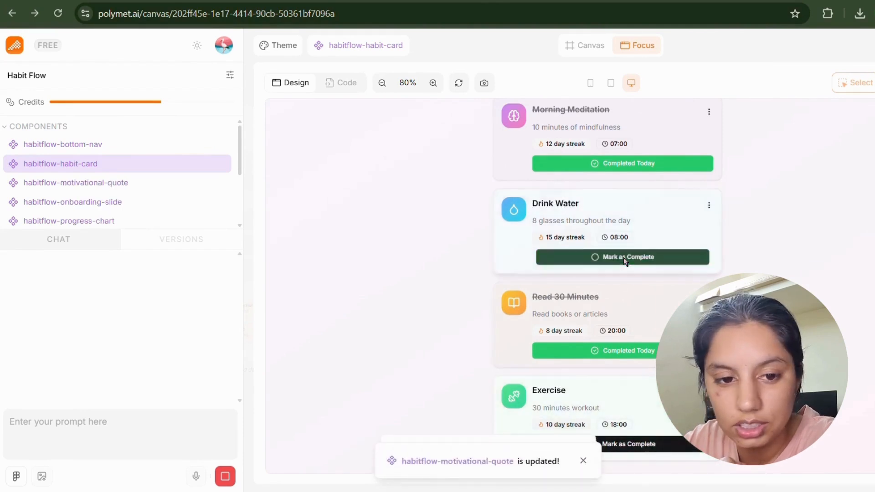
Browse the motivational-quote and onboarding-slide component previews.
{"action": "left_click", "coordinate": [53, 185]}
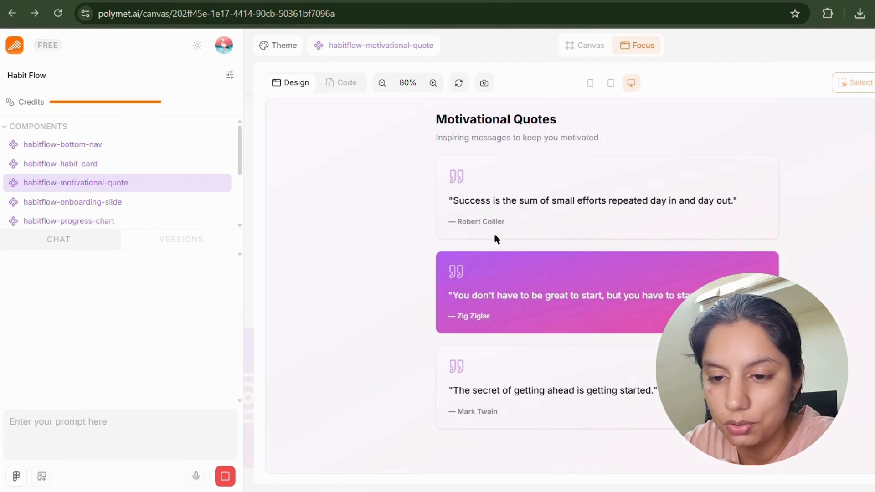
{"action": "left_click_drag", "start_coordinate": [516, 129], "coordinate": [610, 133]}
{"action": "left_click", "coordinate": [611, 133]}
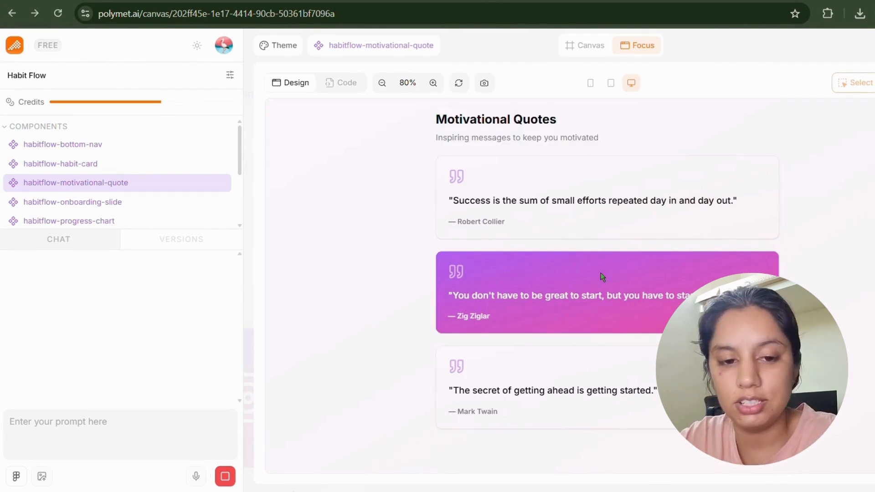
{"action": "left_click", "coordinate": [137, 202]}
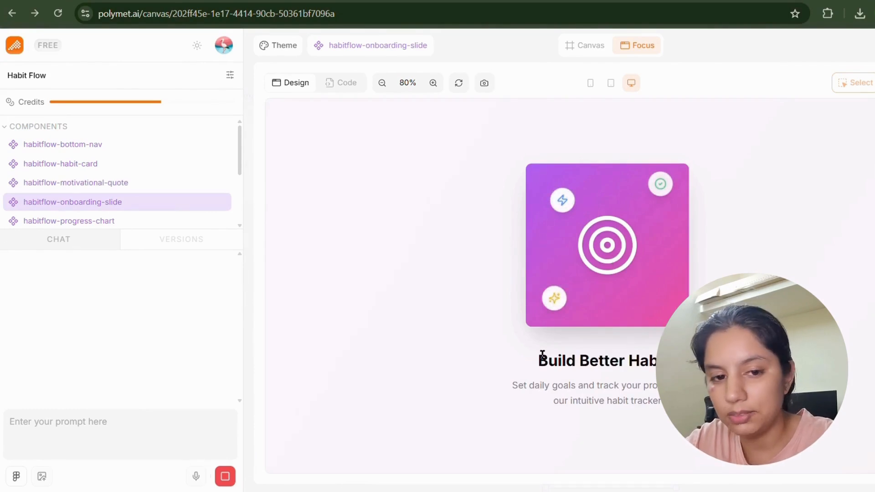
{"action": "left_click_drag", "start_coordinate": [539, 357], "coordinate": [697, 386]}
Switch the progress chart to Monthly view and back to Weekly.
{"action": "left_click", "coordinate": [76, 222]}
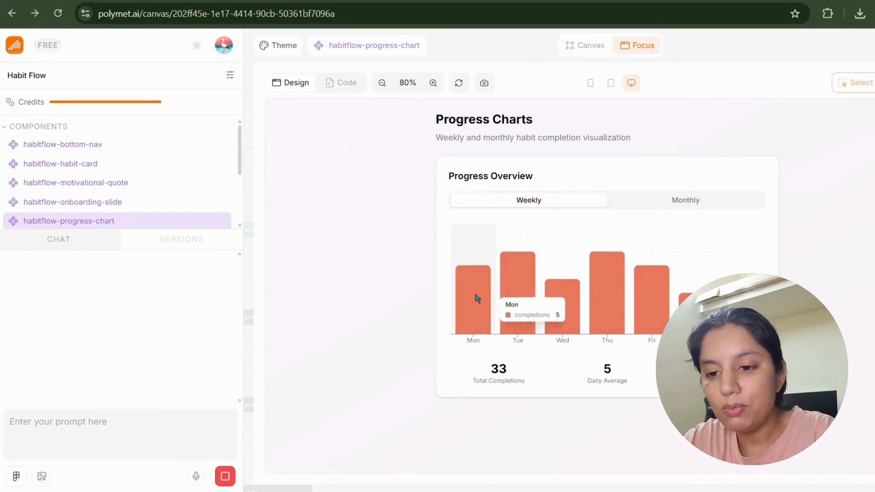
{"action": "double_click", "coordinate": [686, 196]}
{"action": "left_click", "coordinate": [570, 206]}
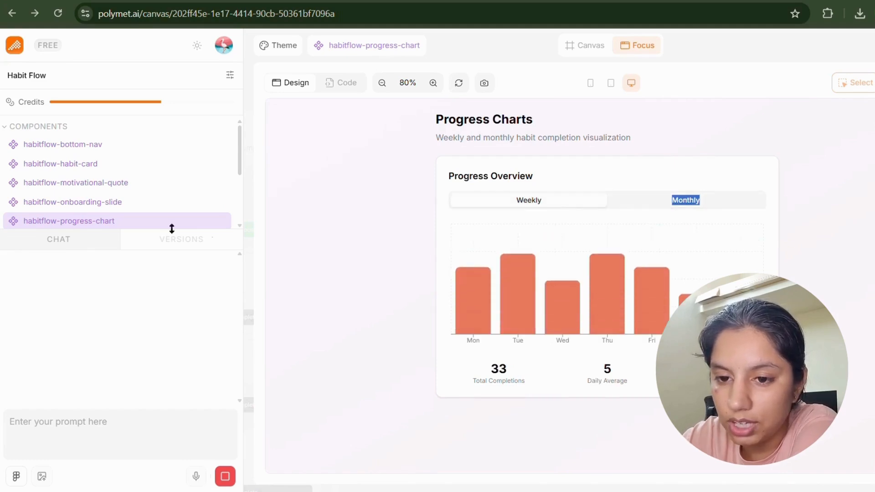
{"action": "scroll", "coordinate": [78, 217], "scroll_direction": "down", "scroll_amount": 5}
{"action": "scroll", "coordinate": [78, 210], "scroll_direction": "up", "scroll_amount": 5}
{"action": "scroll", "coordinate": [78, 221], "scroll_direction": "down", "scroll_amount": 3}
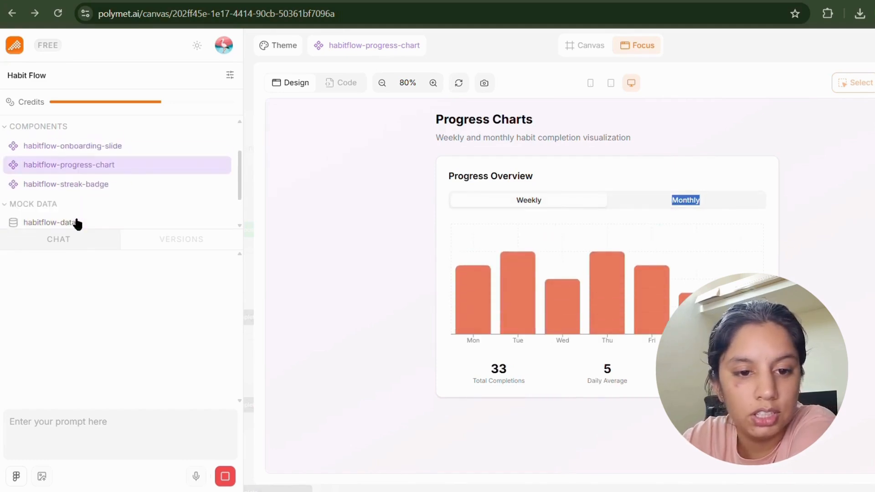
Open the habitflow-streak-badge component and dismiss the notifications.
{"action": "left_click", "coordinate": [97, 178]}
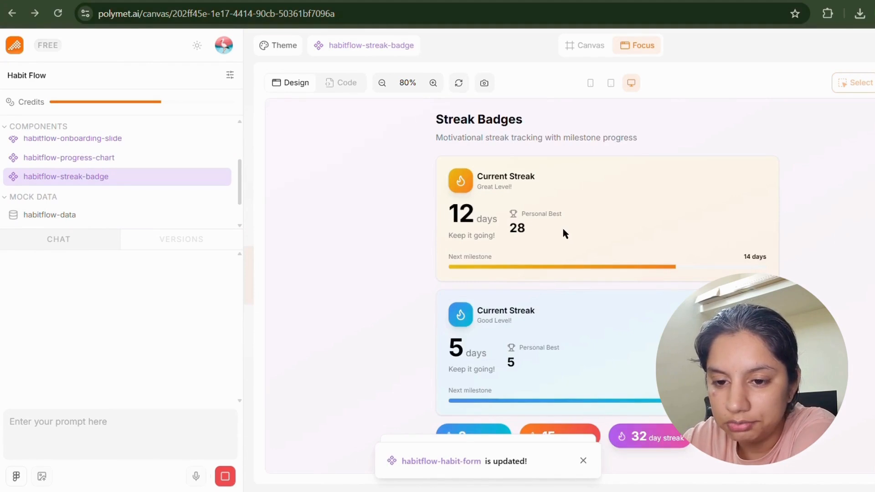
{"action": "left_click", "coordinate": [583, 460]}
{"action": "left_click", "coordinate": [582, 461]}
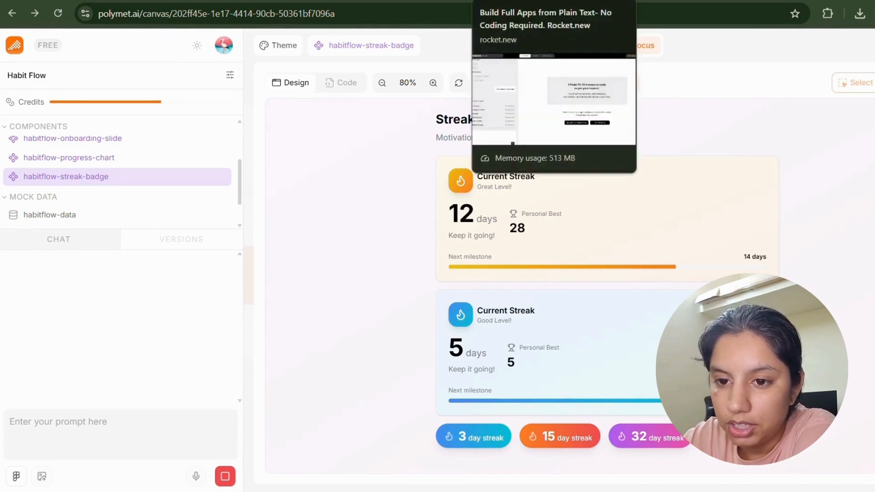
On the rocket.new tab, review the build-time message and the in-progress screens list.
{"action": "left_click", "coordinate": [524, 1]}
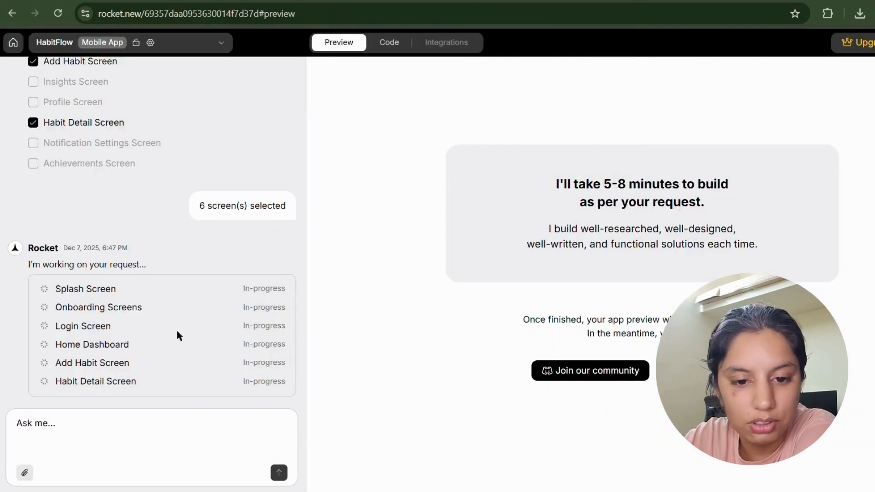
{"action": "left_click_drag", "start_coordinate": [548, 183], "coordinate": [774, 198]}
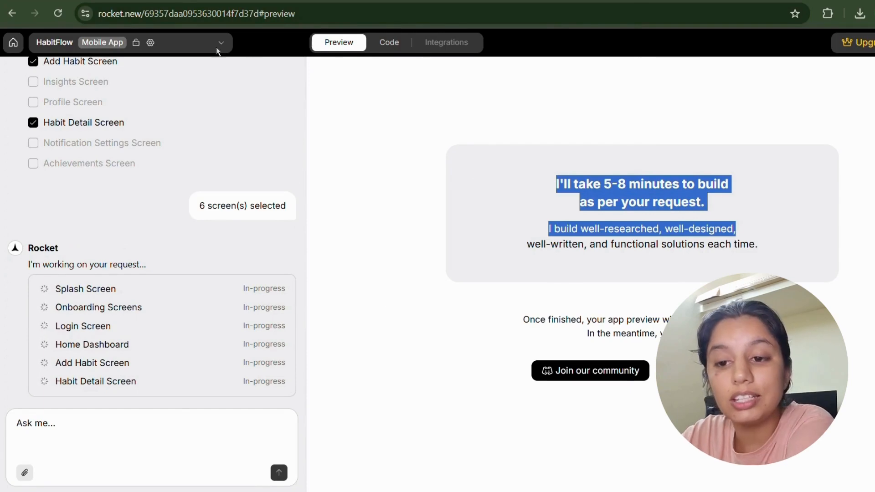
{"action": "left_click", "coordinate": [191, 14]}
{"action": "left_click", "coordinate": [592, 195]}
{"action": "left_click_drag", "start_coordinate": [603, 183], "coordinate": [652, 249]}
{"action": "left_click", "coordinate": [659, 277]}
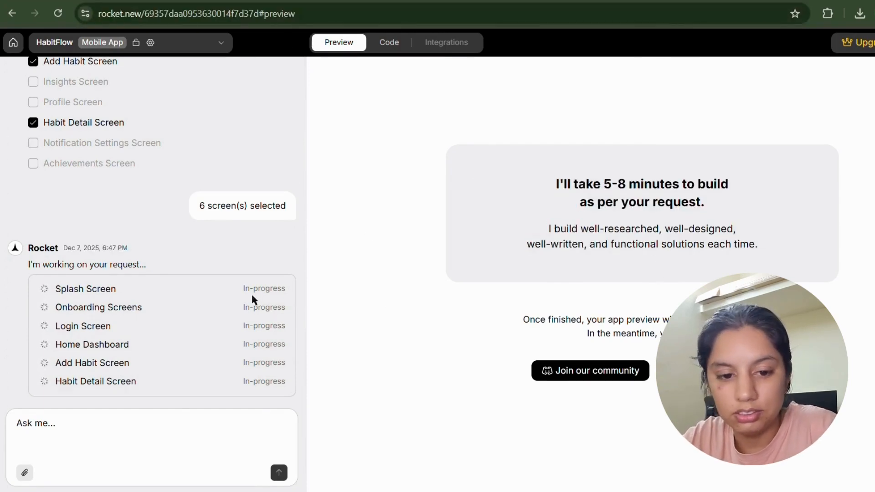
{"action": "left_click_drag", "start_coordinate": [58, 284], "coordinate": [283, 397]}
{"action": "left_click", "coordinate": [183, 235]}
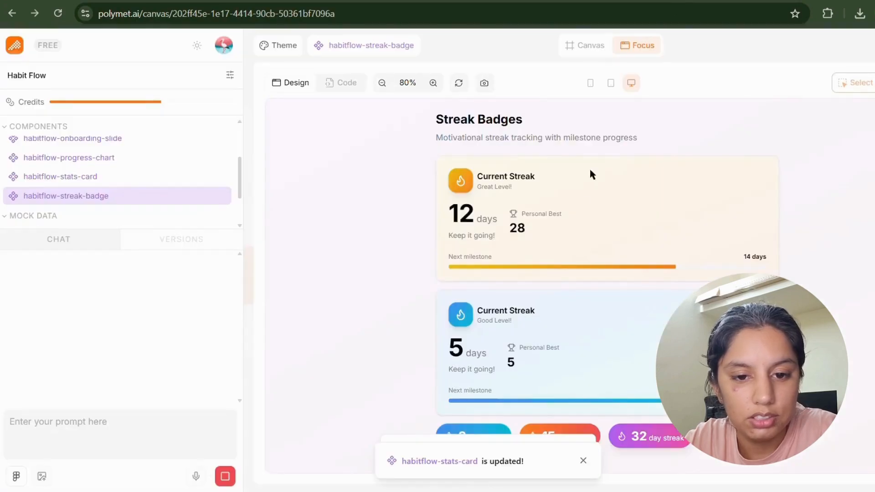
Preview streak badges at tablet and phone widths, then view the stats card at desktop width.
{"action": "left_click", "coordinate": [583, 460]}
{"action": "left_click", "coordinate": [583, 461]}
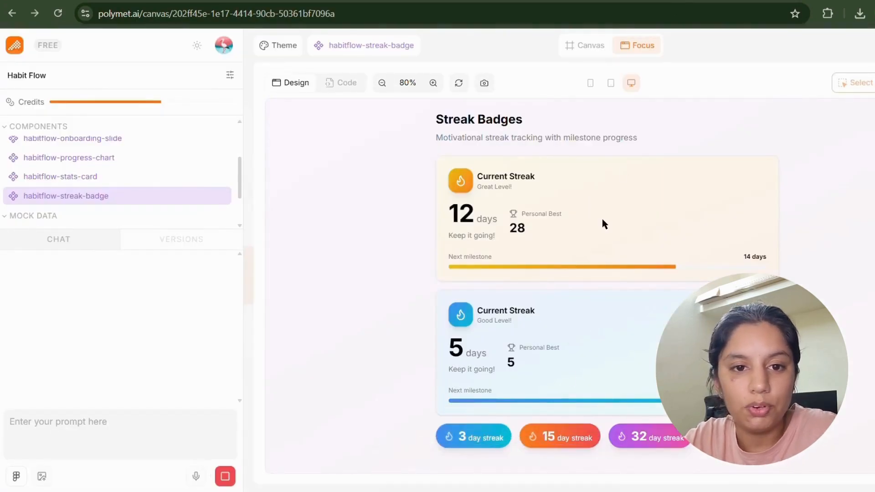
{"action": "left_click", "coordinate": [611, 84]}
{"action": "left_click", "coordinate": [590, 83]}
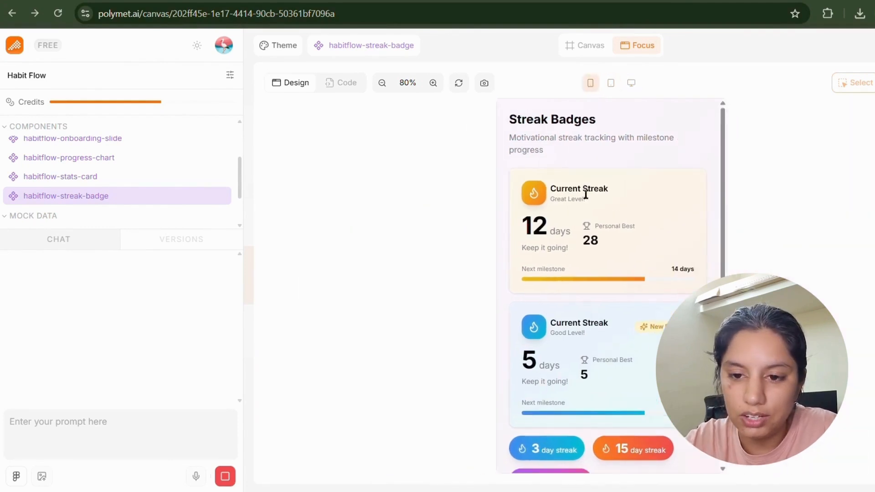
{"action": "left_click", "coordinate": [108, 178]}
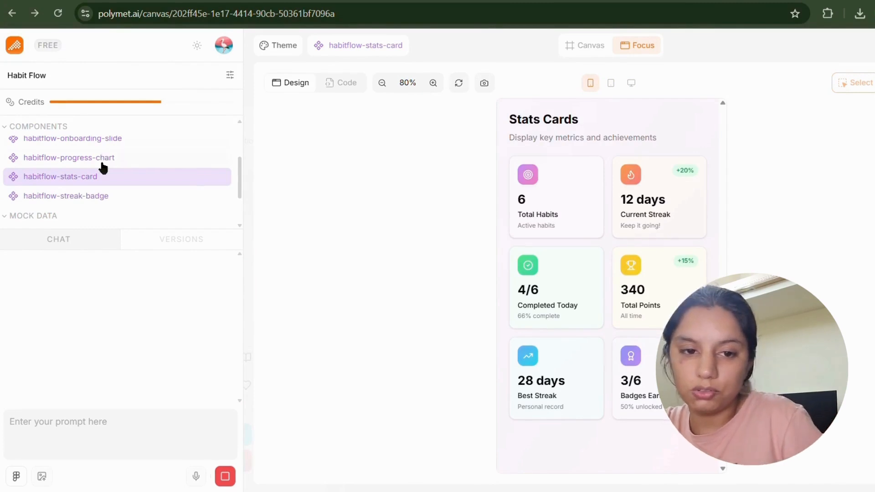
{"action": "left_click", "coordinate": [631, 82]}
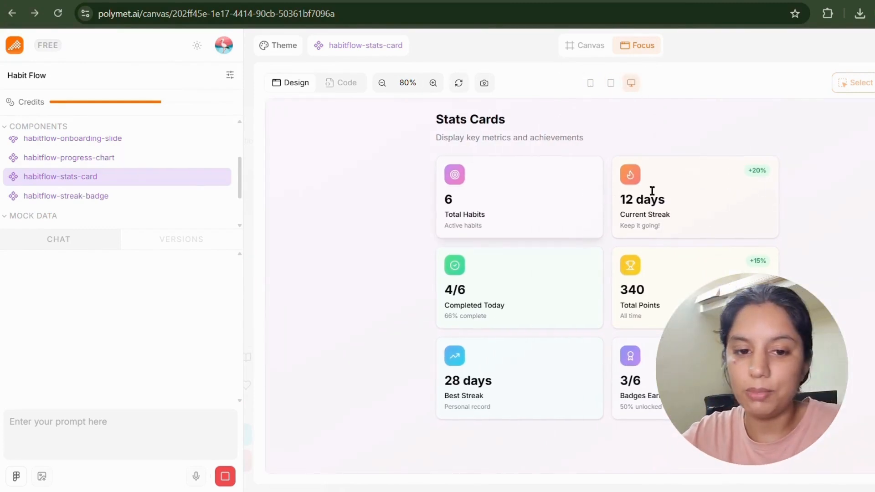
Show the progress chart at phone width in its Monthly view.
{"action": "left_click", "coordinate": [211, 159]}
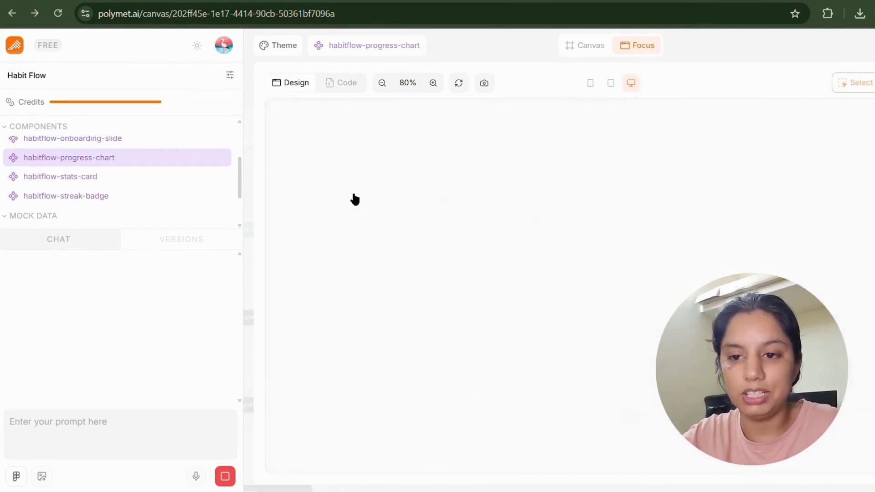
{"action": "left_click", "coordinate": [590, 82]}
{"action": "left_click", "coordinate": [627, 204]}
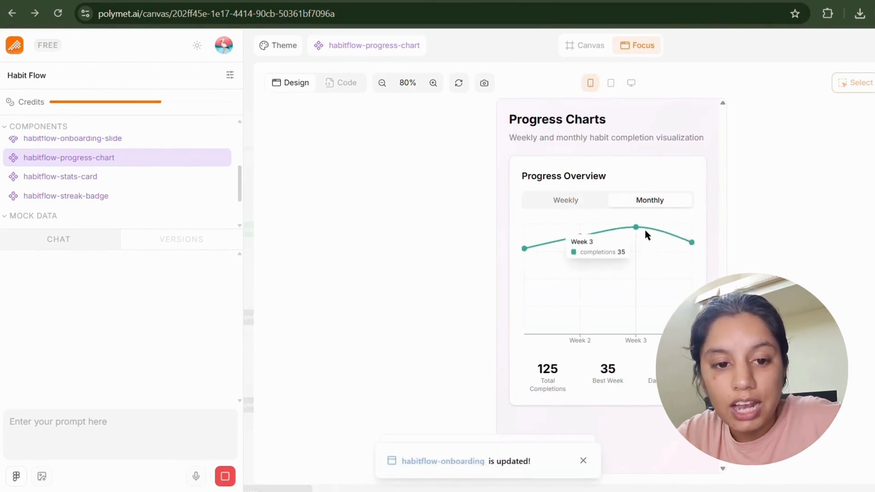
{"action": "scroll", "coordinate": [136, 200], "scroll_direction": "up", "scroll_amount": 2}
{"action": "scroll", "coordinate": [129, 184], "scroll_direction": "down", "scroll_amount": 3}
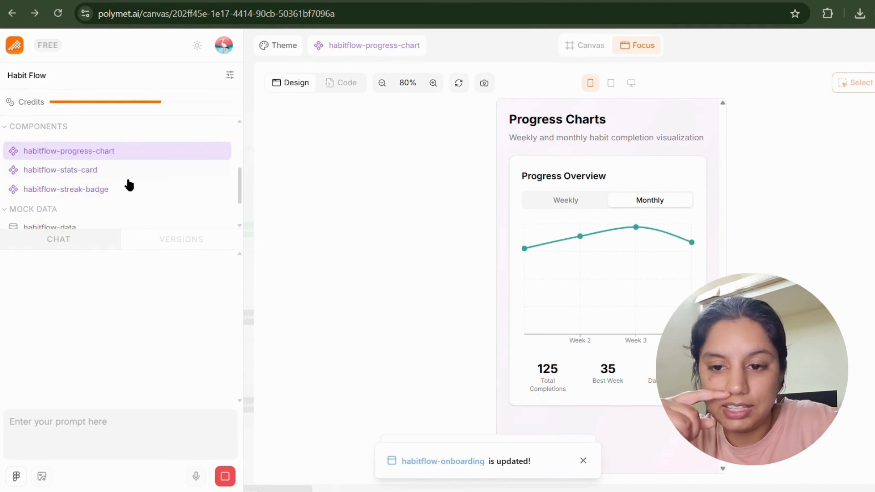
{"action": "scroll", "coordinate": [125, 174], "scroll_direction": "up", "scroll_amount": 2}
Read through the habitflow-onboarding-slide slides at desktop width.
{"action": "left_click", "coordinate": [123, 176]}
{"action": "left_click", "coordinate": [121, 196]}
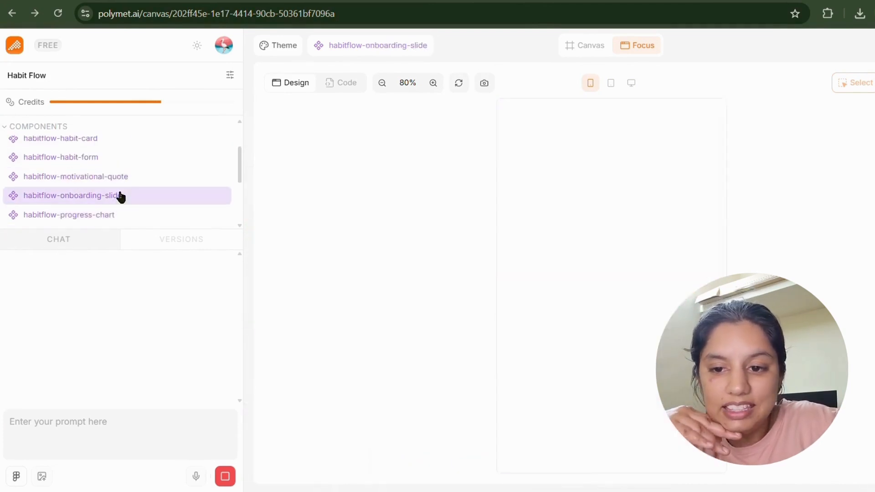
{"action": "scroll", "coordinate": [508, 289], "scroll_direction": "down", "scroll_amount": 6}
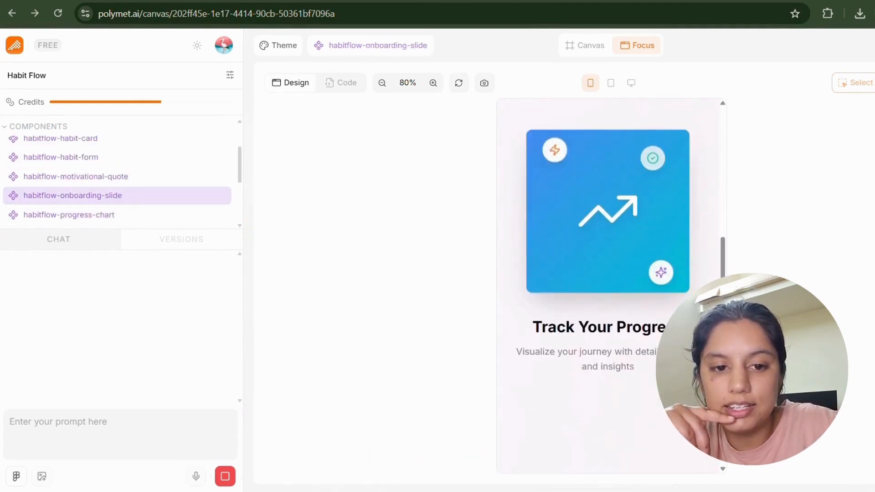
{"action": "scroll", "coordinate": [529, 314], "scroll_direction": "down", "scroll_amount": 6}
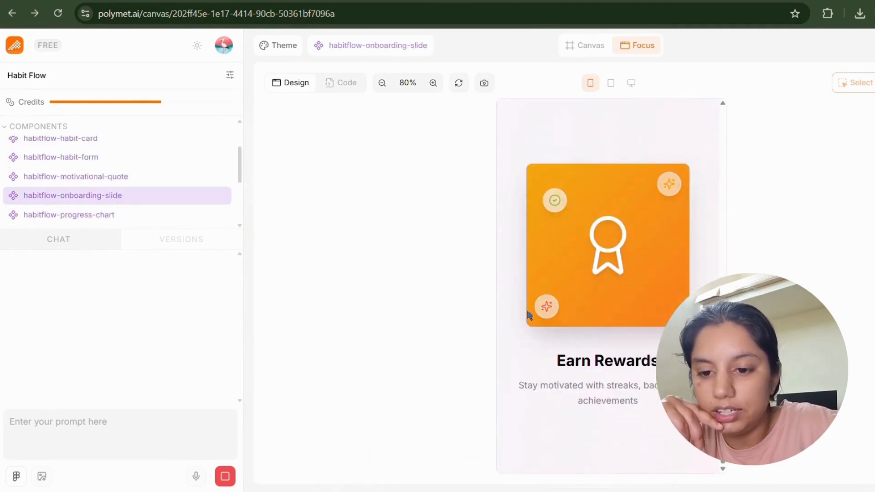
{"action": "left_click", "coordinate": [632, 84]}
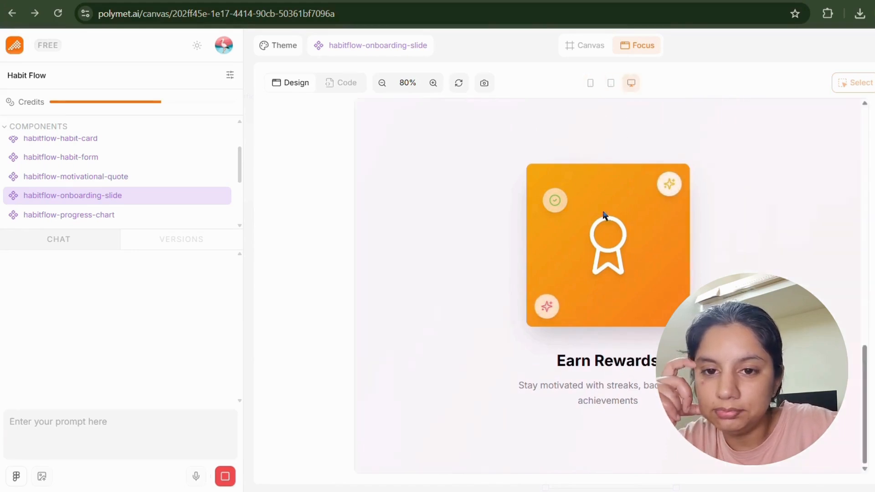
{"action": "scroll", "coordinate": [601, 230], "scroll_direction": "up", "scroll_amount": 6}
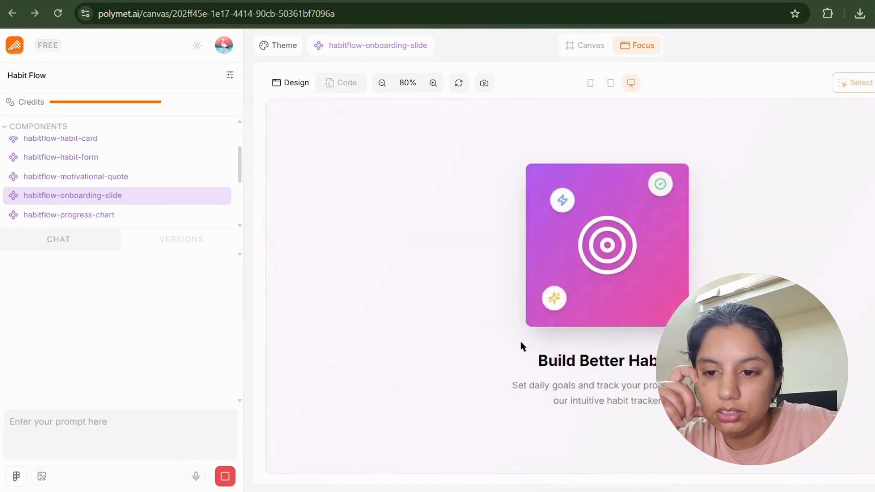
{"action": "left_click_drag", "start_coordinate": [520, 346], "coordinate": [663, 403]}
{"action": "scroll", "coordinate": [516, 292], "scroll_direction": "down", "scroll_amount": 5}
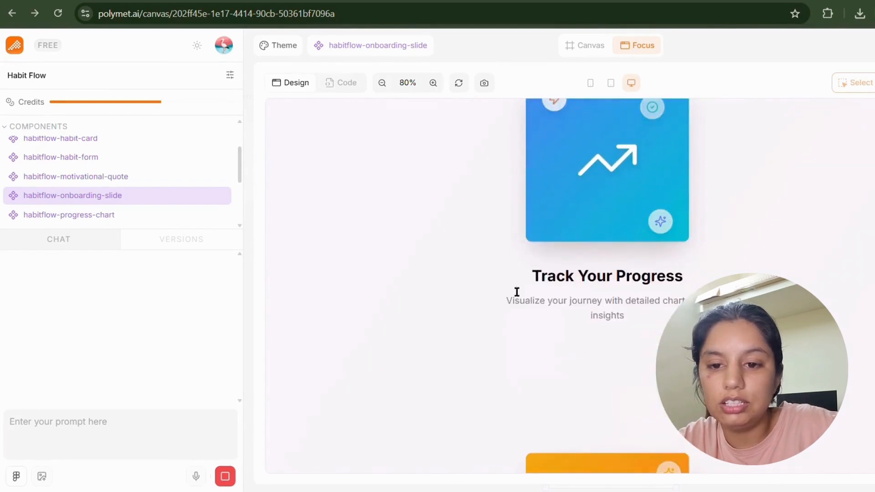
{"action": "left_click_drag", "start_coordinate": [517, 292], "coordinate": [624, 316]}
{"action": "left_click", "coordinate": [410, 291]}
{"action": "scroll", "coordinate": [517, 291], "scroll_direction": "down", "scroll_amount": 3}
{"action": "left_click_drag", "start_coordinate": [554, 360], "coordinate": [637, 401]}
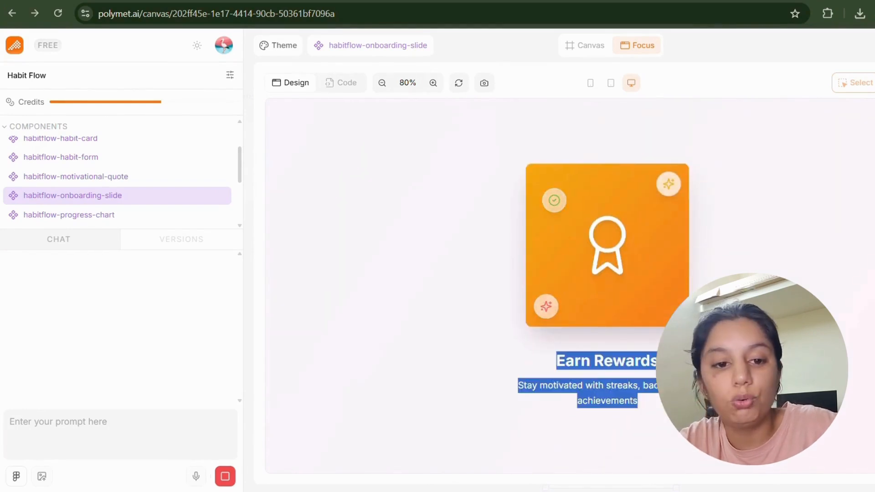
Open the habitflow-motivational-quote component.
{"action": "left_click", "coordinate": [425, 269]}
{"action": "left_click", "coordinate": [131, 178]}
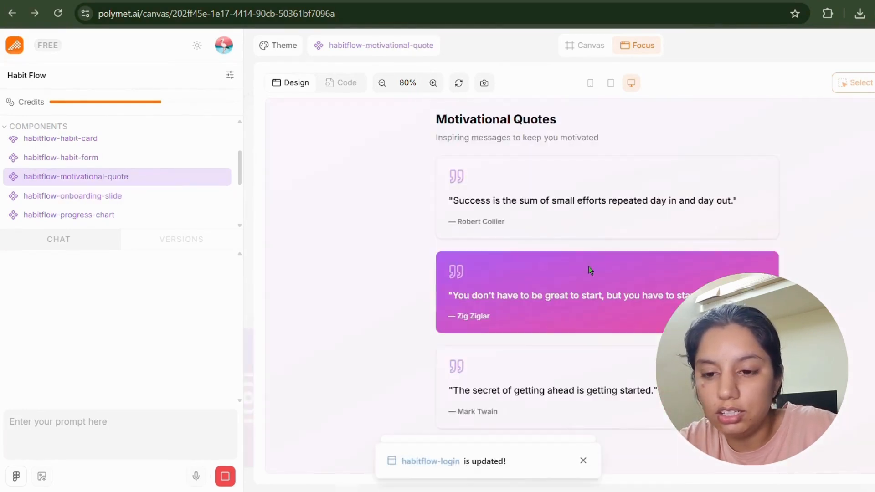
{"action": "scroll", "coordinate": [114, 191], "scroll_direction": "up", "scroll_amount": 3}
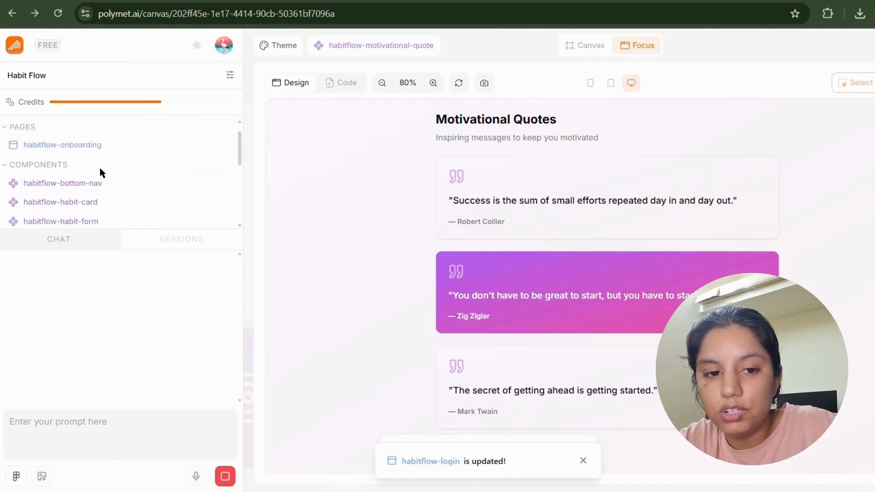
Open the habitflow-login page and try its Email field.
{"action": "left_click", "coordinate": [98, 146]}
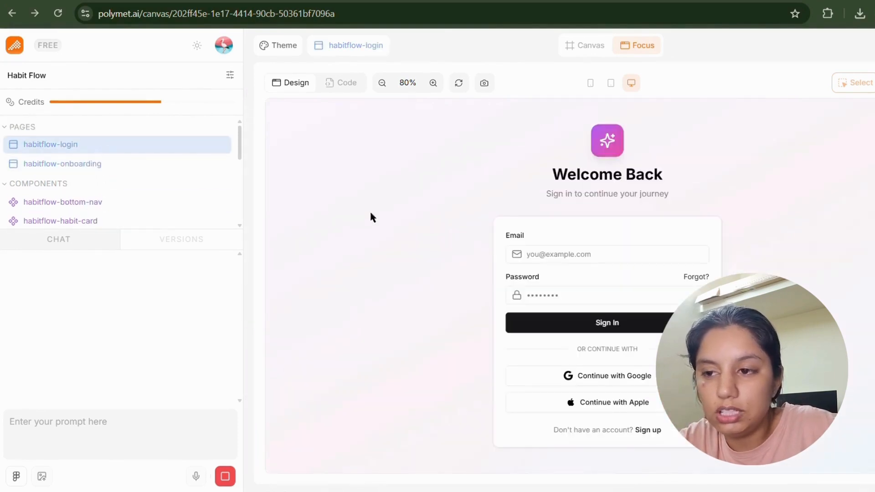
{"action": "left_click_drag", "start_coordinate": [569, 132], "coordinate": [632, 206]}
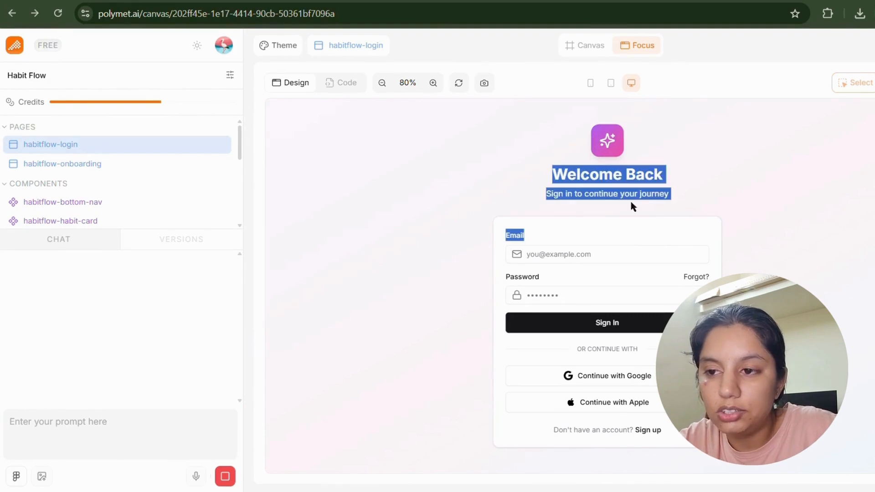
{"action": "left_click", "coordinate": [679, 254]}
{"action": "left_click", "coordinate": [737, 262]}
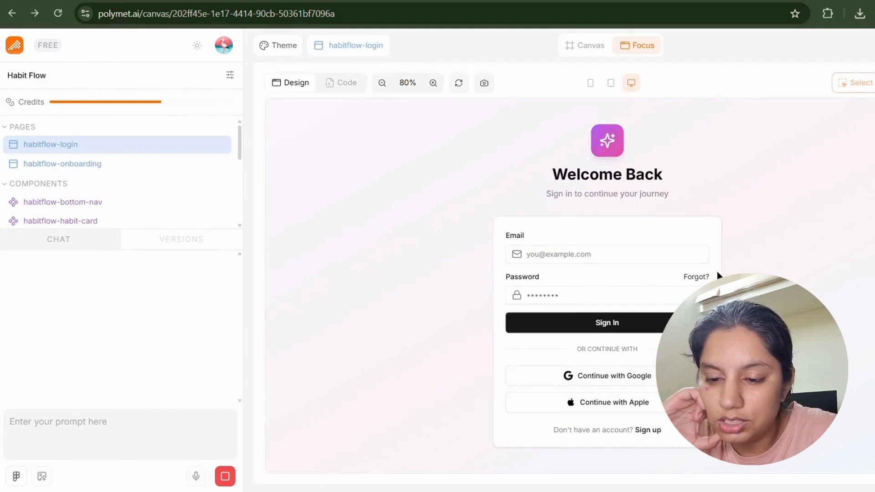
Step through habitflow-onboarding with Next and Previous, ending on the Earn Rewards slide.
{"action": "left_click", "coordinate": [72, 167]}
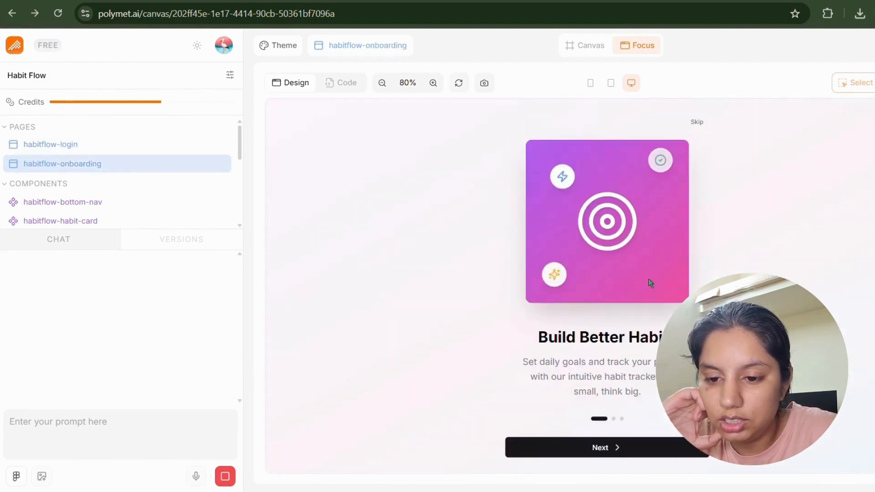
{"action": "left_click", "coordinate": [653, 449]}
{"action": "left_click", "coordinate": [653, 449]}
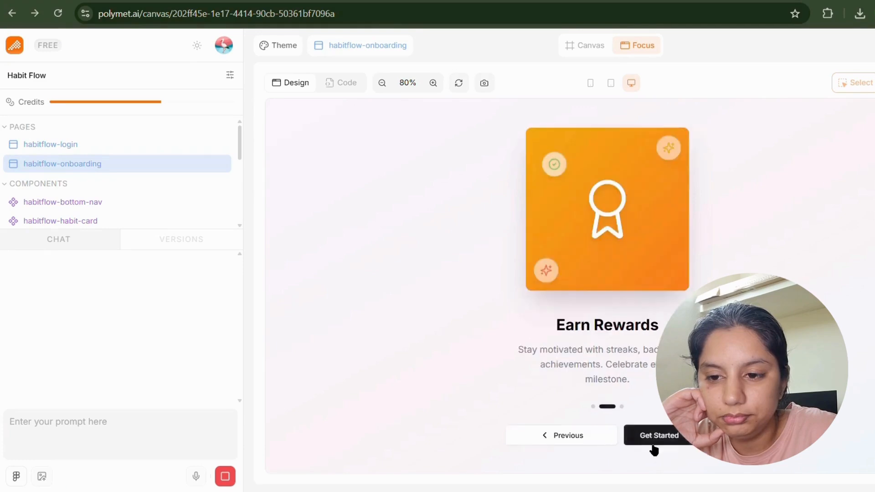
{"action": "left_click", "coordinate": [595, 441]}
{"action": "left_click", "coordinate": [614, 443]}
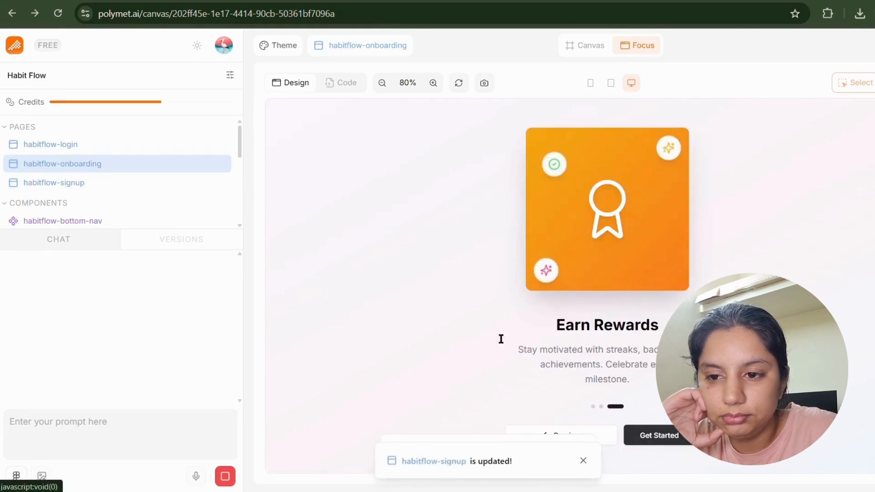
Open habitflow-signup and tick the Terms of Service agreement on the Create Account form.
{"action": "left_click", "coordinate": [79, 187]}
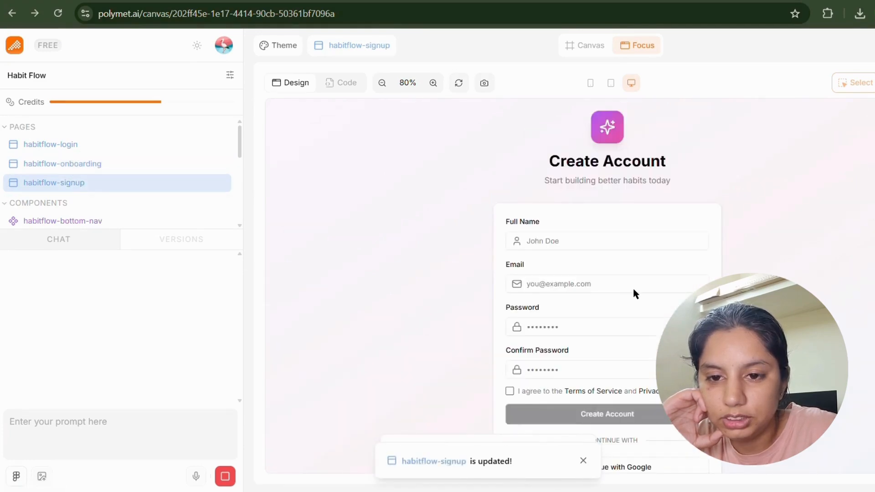
{"action": "scroll", "coordinate": [632, 286], "scroll_direction": "down", "scroll_amount": 2}
{"action": "left_click", "coordinate": [507, 314]}
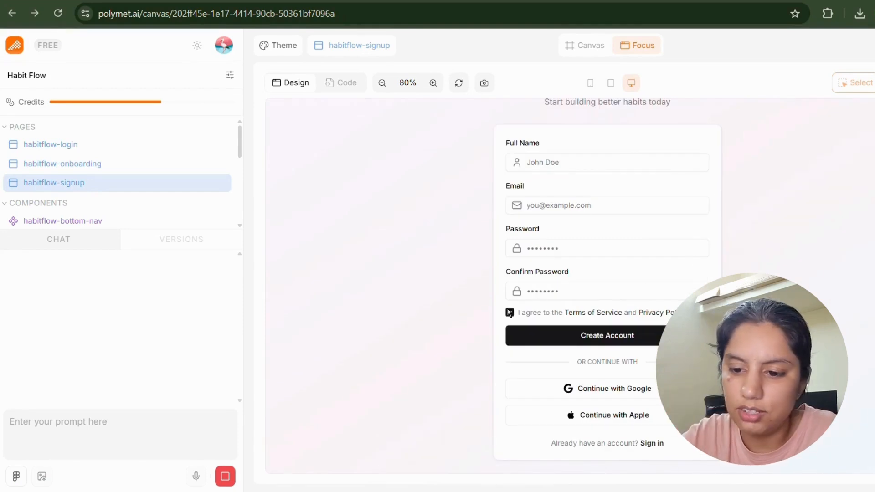
{"action": "left_click", "coordinate": [510, 313]}
{"action": "left_click", "coordinate": [509, 313]}
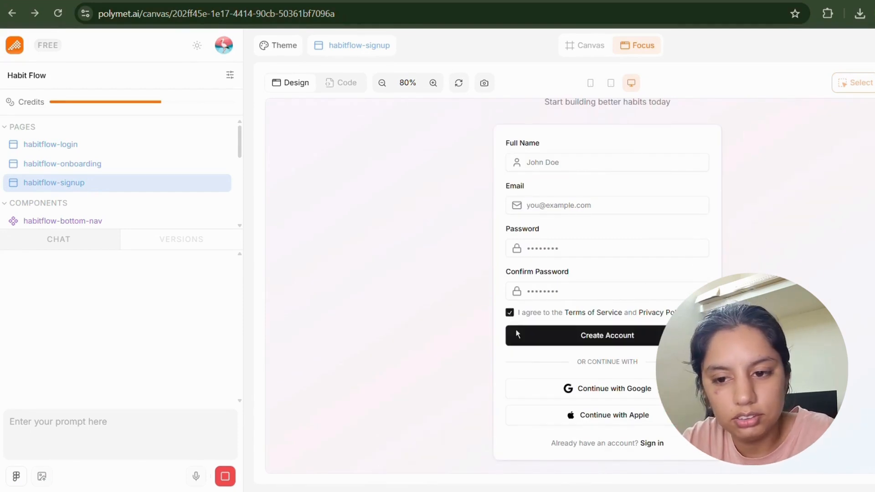
{"action": "scroll", "coordinate": [584, 244], "scroll_direction": "up", "scroll_amount": 2}
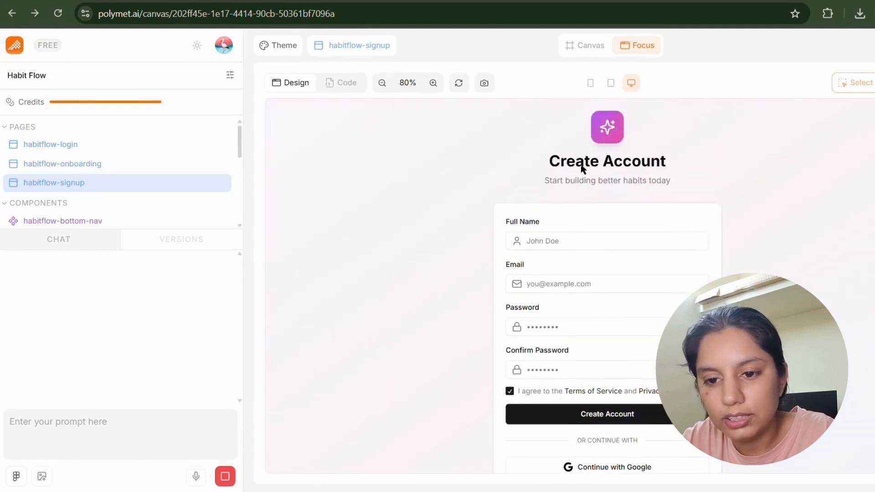
{"action": "left_click_drag", "start_coordinate": [673, 186], "coordinate": [759, 206]}
{"action": "left_click", "coordinate": [734, 226]}
{"action": "scroll", "coordinate": [646, 297], "scroll_direction": "down", "scroll_amount": 2}
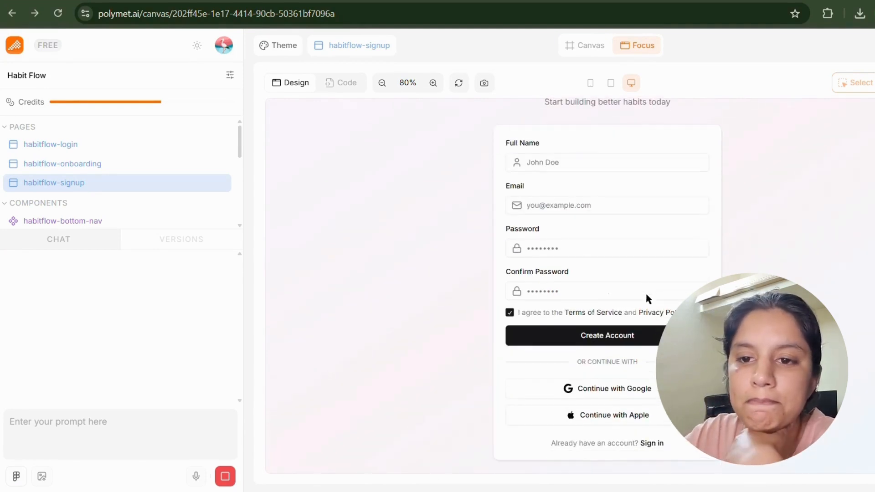
{"action": "scroll", "coordinate": [95, 179], "scroll_direction": "down", "scroll_amount": 3}
{"action": "scroll", "coordinate": [94, 177], "scroll_direction": "up", "scroll_amount": 3}
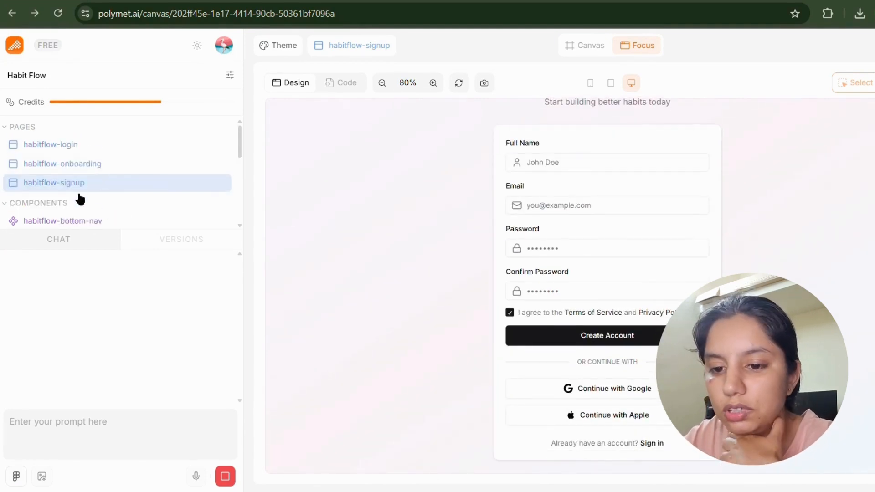
{"action": "scroll", "coordinate": [75, 214], "scroll_direction": "down", "scroll_amount": 1}
{"action": "scroll", "coordinate": [80, 196], "scroll_direction": "down", "scroll_amount": 2}
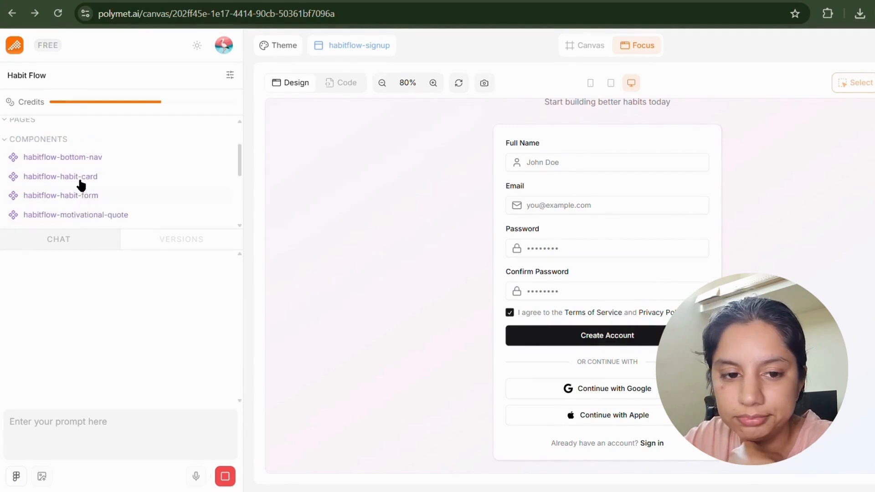
Open habitflow-habit-form and try droplet, book and translate icons before choosing heart.
{"action": "left_click", "coordinate": [80, 186]}
{"action": "scroll", "coordinate": [576, 225], "scroll_direction": "down", "scroll_amount": 1}
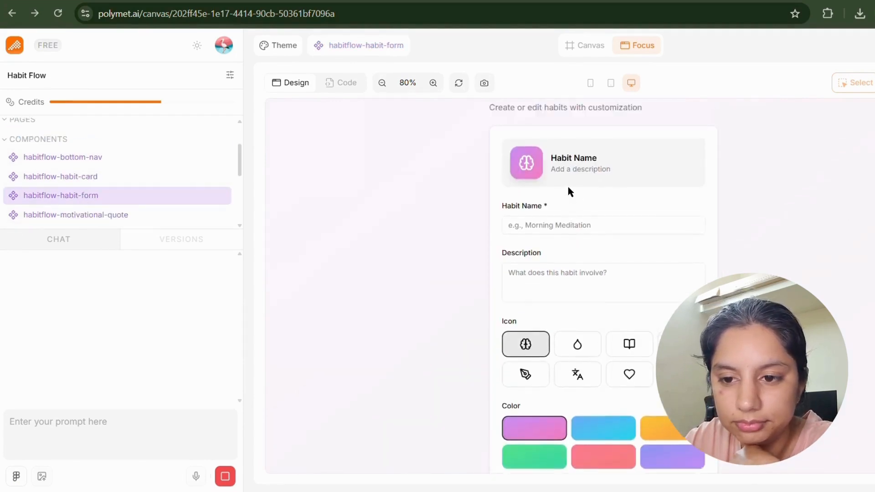
{"action": "scroll", "coordinate": [547, 173], "scroll_direction": "up", "scroll_amount": 1}
{"action": "left_click_drag", "start_coordinate": [505, 119], "coordinate": [551, 201]}
{"action": "left_click", "coordinate": [602, 196]}
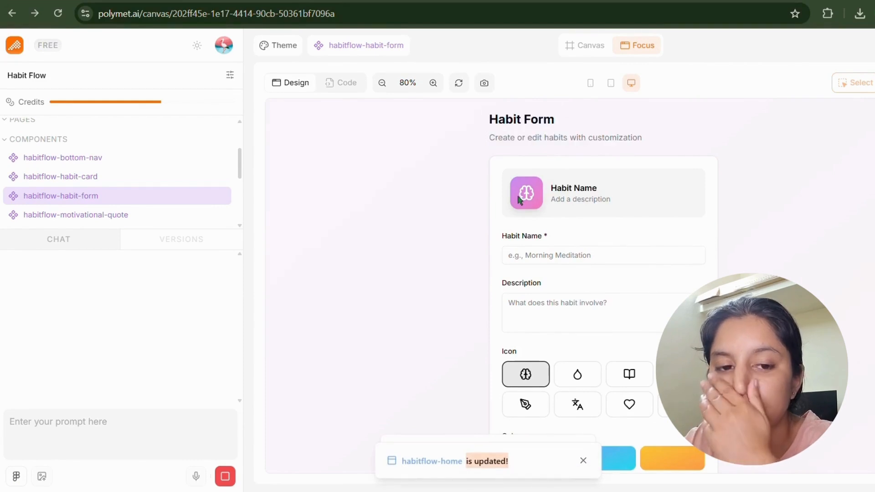
{"action": "scroll", "coordinate": [560, 309], "scroll_direction": "down", "scroll_amount": 1}
{"action": "left_click", "coordinate": [574, 332]}
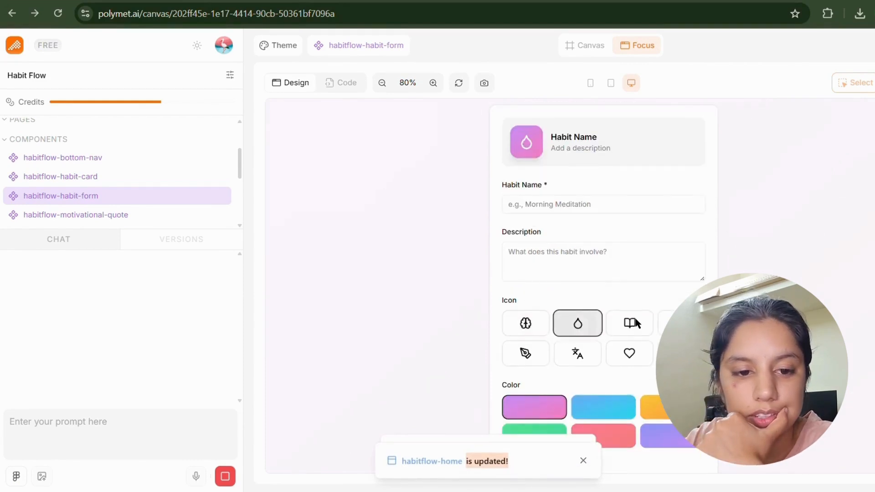
{"action": "left_click", "coordinate": [633, 318]}
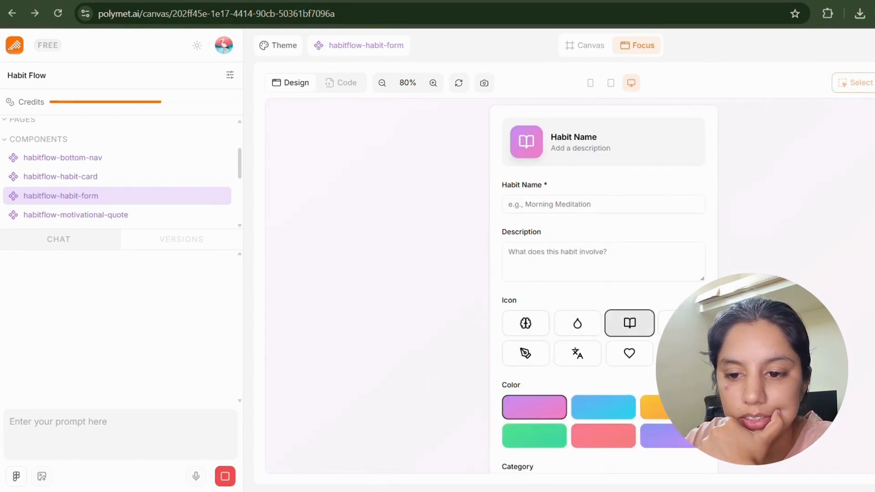
{"action": "left_click", "coordinate": [679, 323]}
{"action": "left_click", "coordinate": [578, 354]}
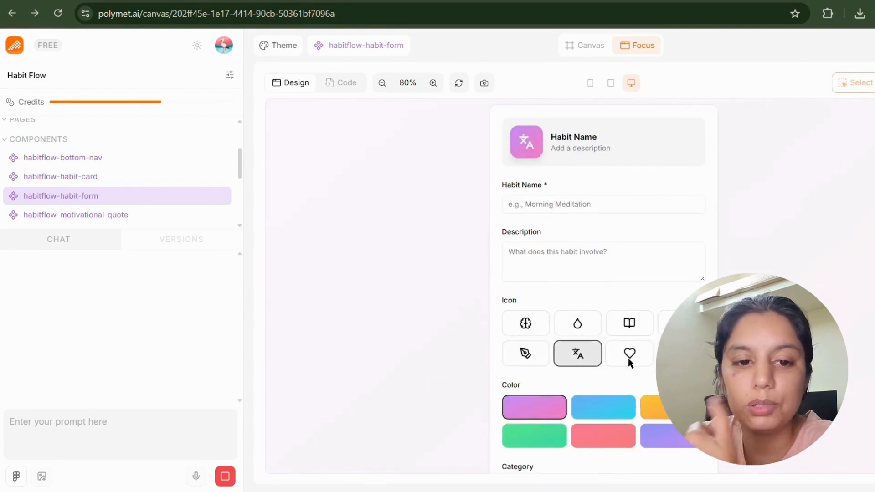
{"action": "left_click", "coordinate": [628, 358]}
Try blue, then set orange as the habit colour.
{"action": "scroll", "coordinate": [628, 358], "scroll_direction": "down", "scroll_amount": 3}
{"action": "left_click", "coordinate": [616, 297]}
{"action": "scroll", "coordinate": [614, 302], "scroll_direction": "up", "scroll_amount": 3}
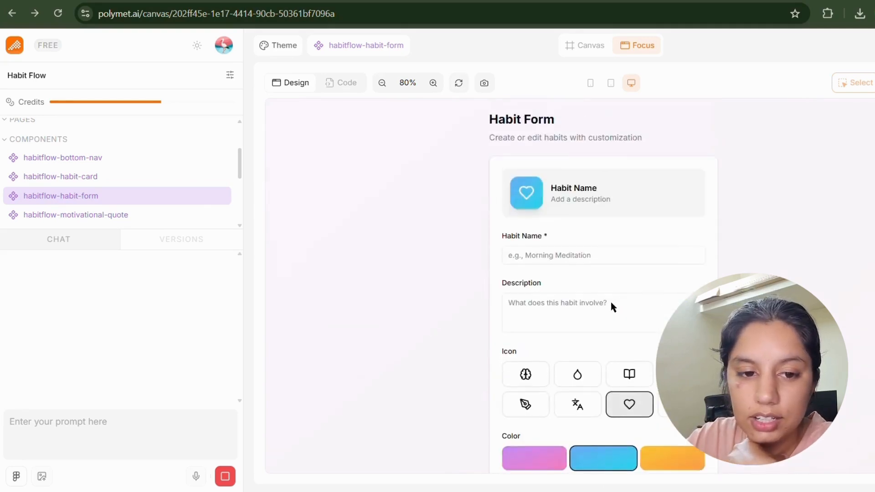
{"action": "left_click", "coordinate": [675, 461]}
Check the Category options keeping Wellness, then focus the Reminder Time hour.
{"action": "scroll", "coordinate": [674, 444], "scroll_direction": "down", "scroll_amount": 3}
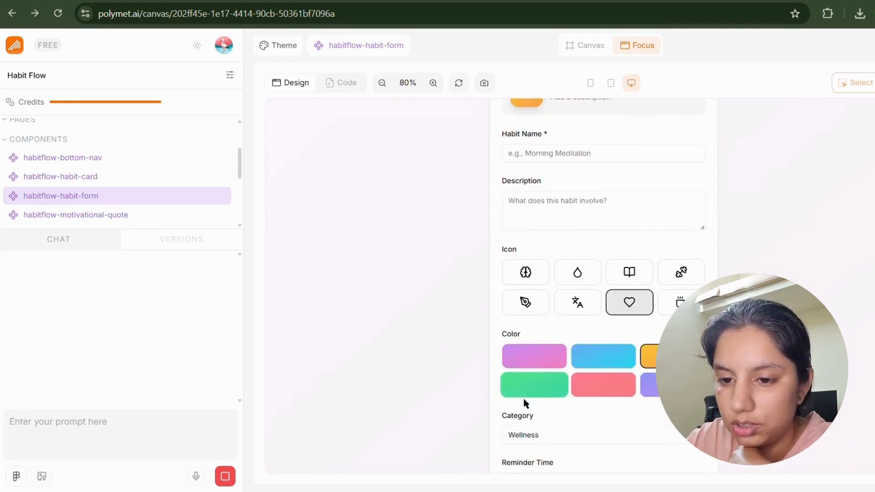
{"action": "left_click", "coordinate": [523, 433]}
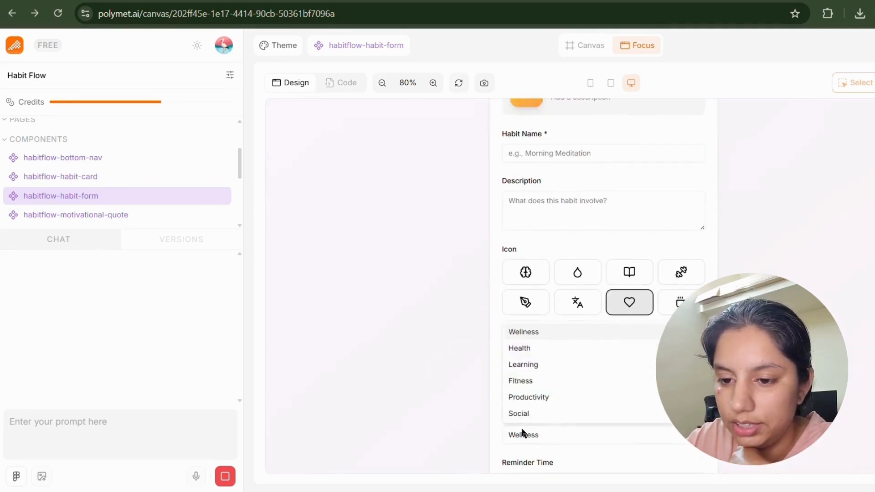
{"action": "left_click", "coordinate": [567, 453]}
{"action": "scroll", "coordinate": [566, 453], "scroll_direction": "down", "scroll_amount": 2}
{"action": "left_click", "coordinate": [557, 405]}
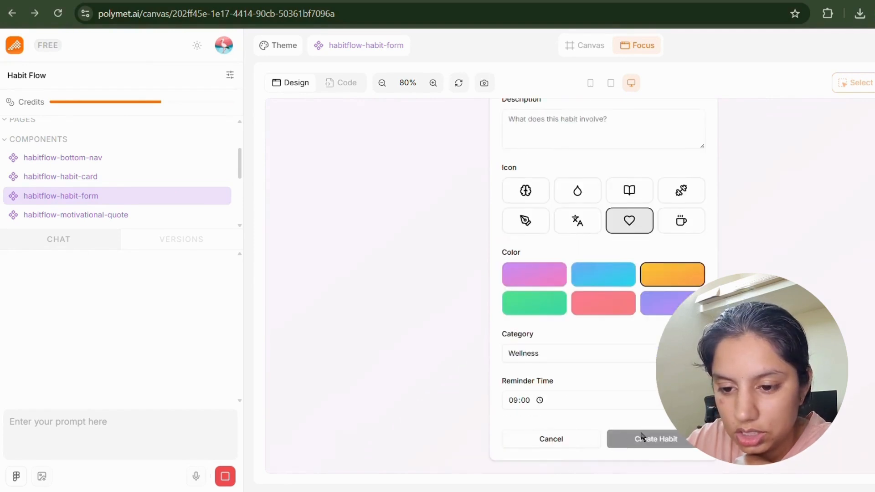
Enter 'Morning Meditation' as the habit name.
{"action": "scroll", "coordinate": [581, 236], "scroll_direction": "up", "scroll_amount": 2}
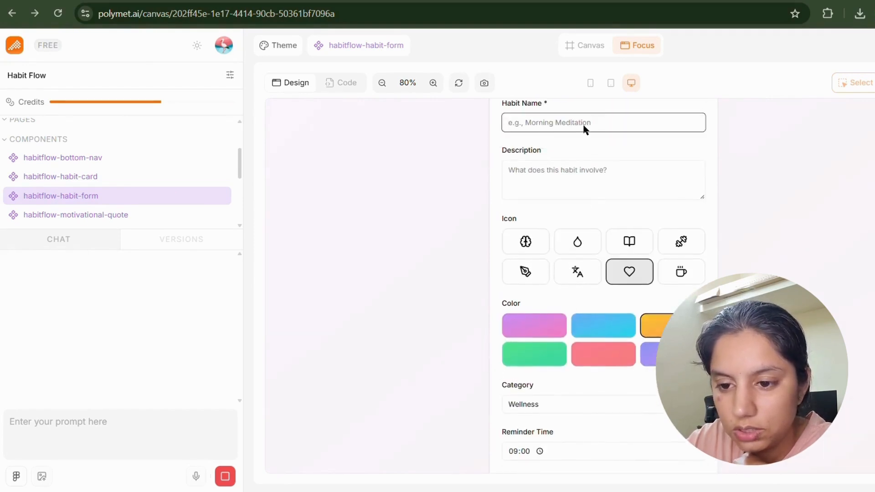
{"action": "key", "text": "Caps_Lock"}
{"action": "type", "text": "M"}
{"action": "key", "text": "Caps_Lock"}
{"action": "type", "text": "orning"}
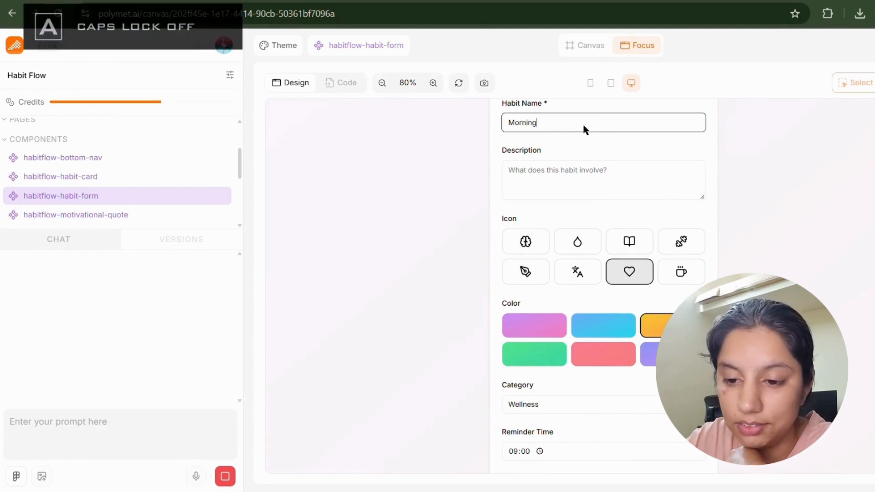
{"action": "key", "text": "Caps_Lock"}
{"action": "type", "text": "M"}
{"action": "key", "text": "Caps_Lock"}
{"action": "type", "text": "editio"}
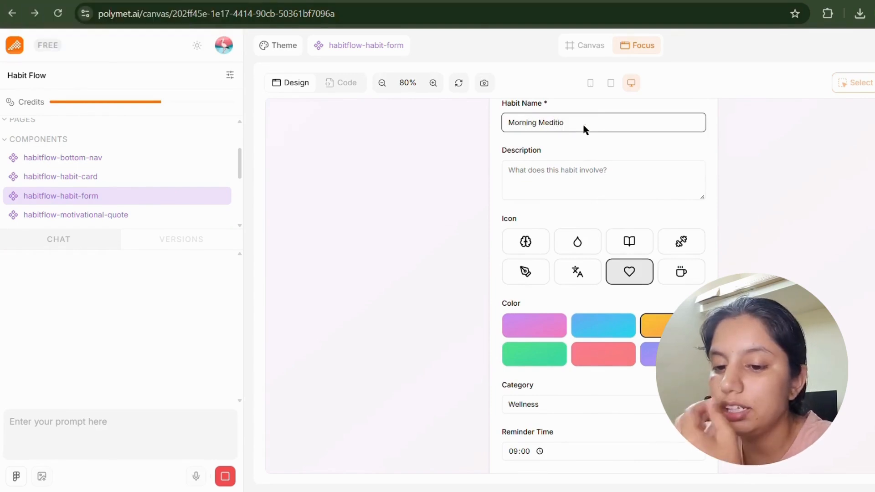
{"action": "key", "text": "BackSpace"}
{"action": "key", "text": "BackSpace"}
{"action": "key", "text": "BackSpace"}
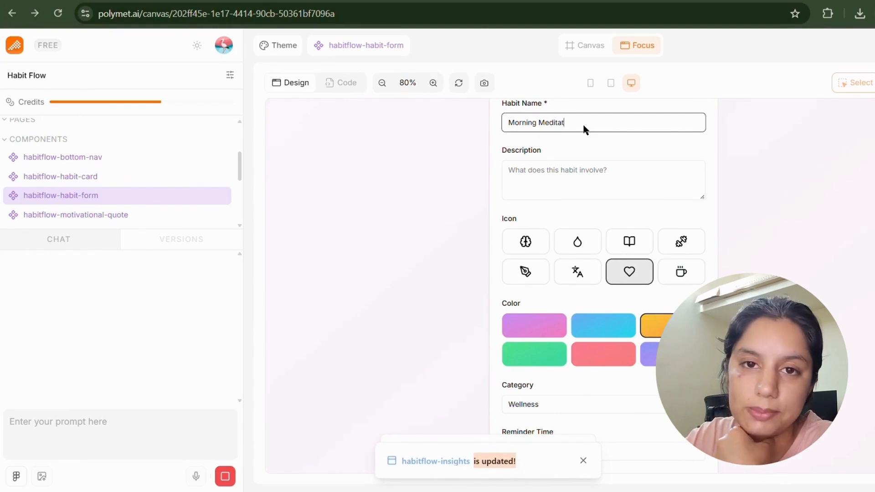
{"action": "type", "text": "tation"}
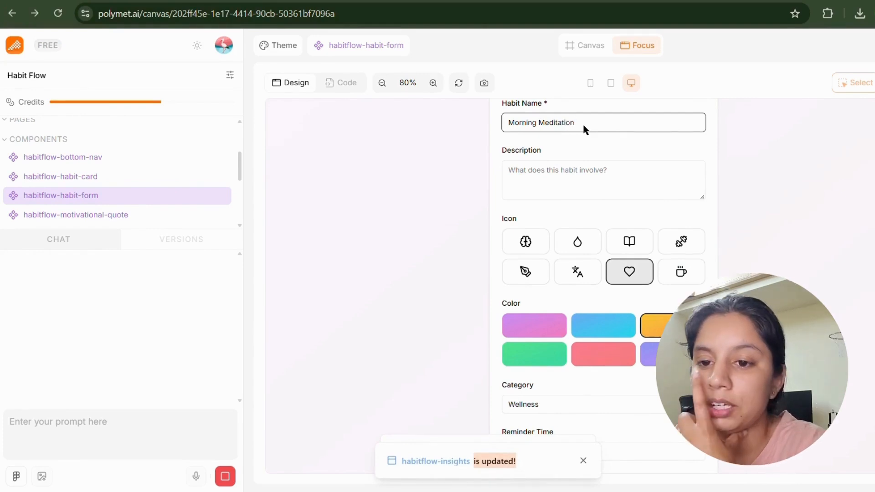
Enter the description 'Want to feel freshness' and choose green as the habit colour.
{"action": "left_click", "coordinate": [582, 183]}
{"action": "key", "text": "Caps_Lock"}
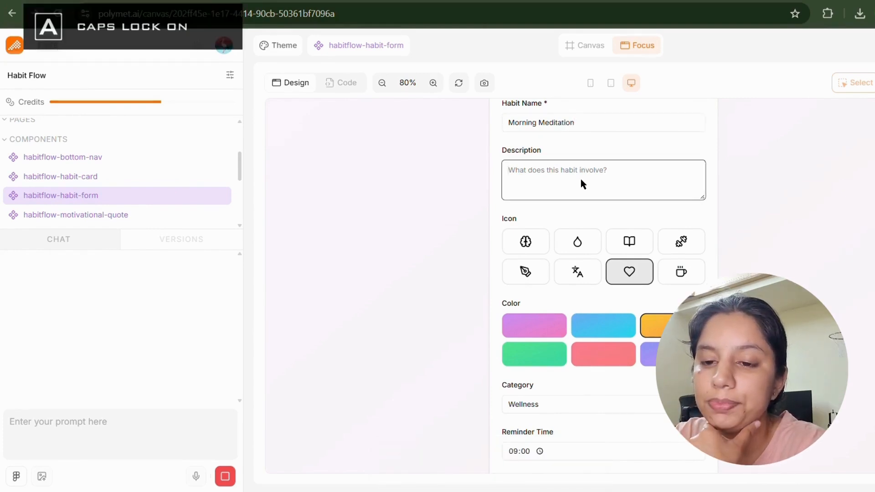
{"action": "type", "text": "W"}
{"action": "key", "text": "Caps_Lock"}
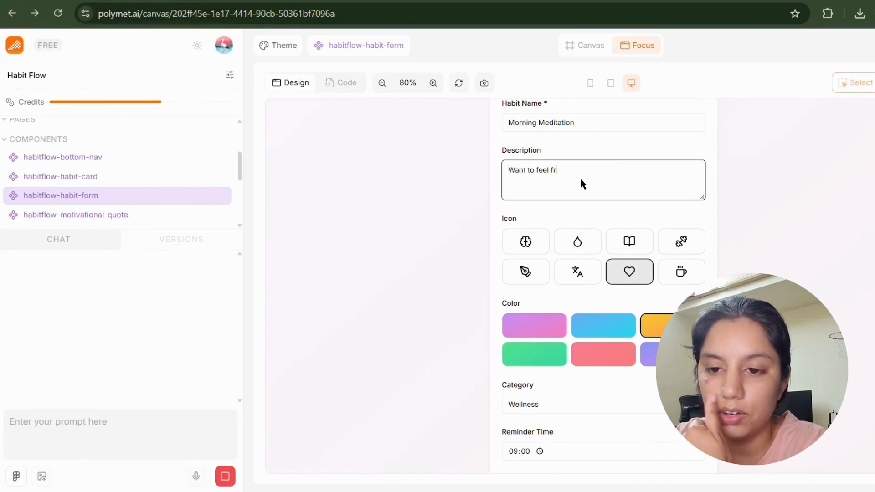
{"action": "scroll", "coordinate": [582, 183], "scroll_direction": "down", "scroll_amount": 1}
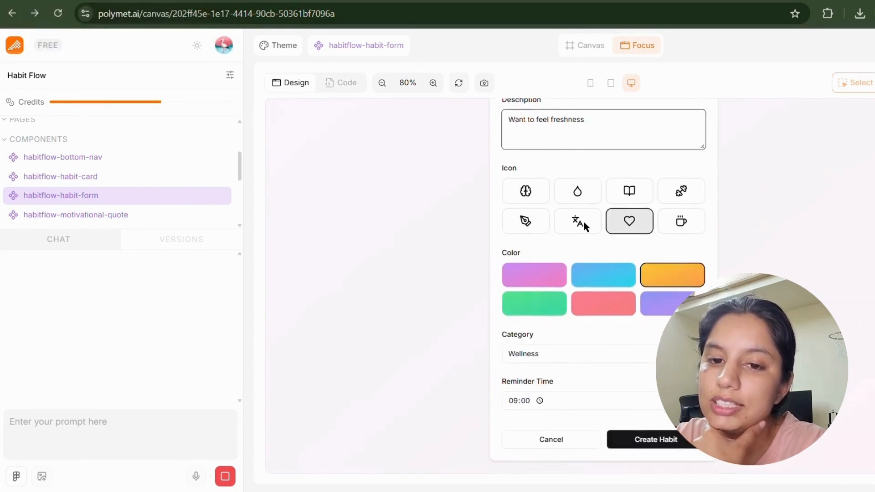
{"action": "left_click", "coordinate": [629, 226]}
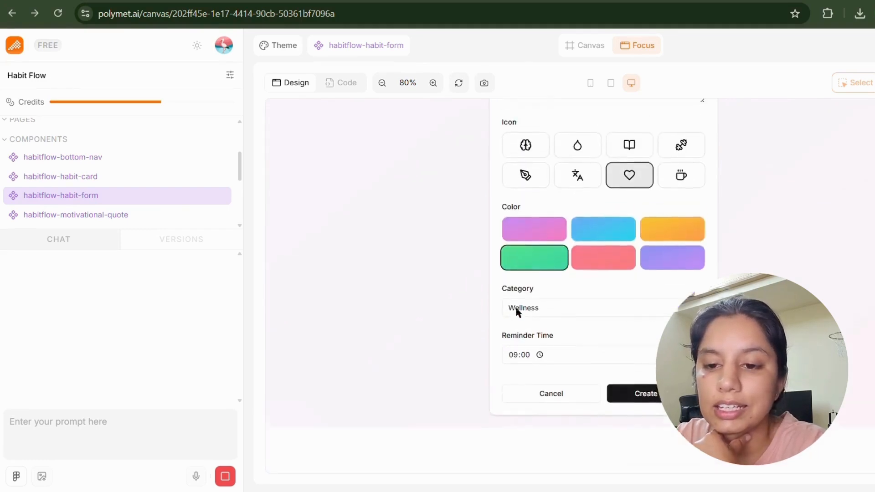
Set the reminder time to 06:00 in the time picker.
{"action": "scroll", "coordinate": [589, 349], "scroll_direction": "down", "scroll_amount": 2}
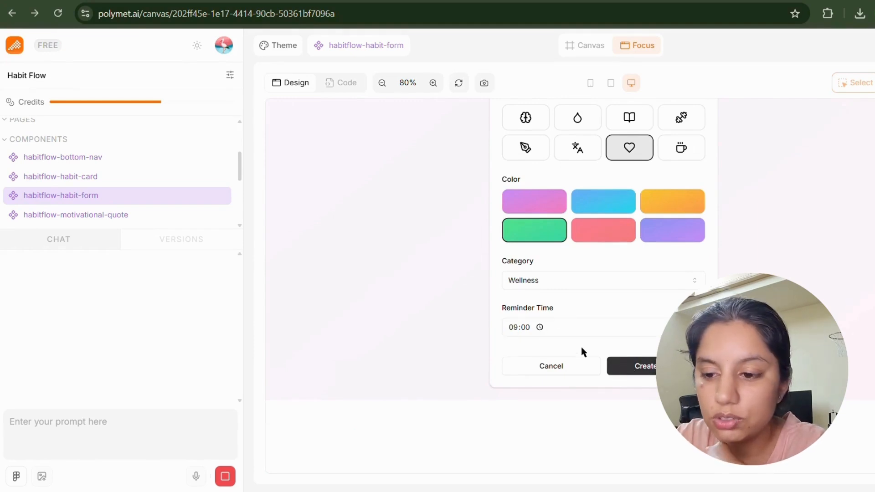
{"action": "left_click", "coordinate": [539, 327]}
{"action": "left_click", "coordinate": [523, 335]}
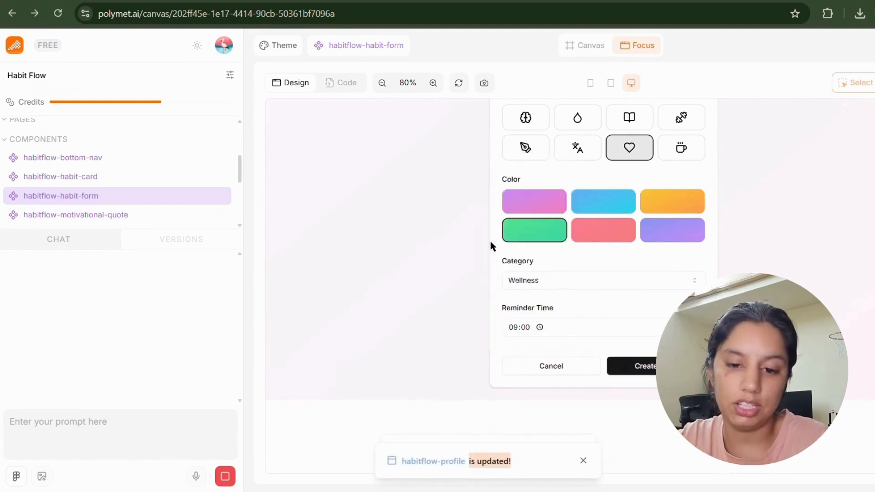
{"action": "scroll", "coordinate": [523, 337], "scroll_direction": "up", "scroll_amount": 5}
{"action": "scroll", "coordinate": [523, 337], "scroll_direction": "down", "scroll_amount": 5}
{"action": "left_click", "coordinate": [540, 327]}
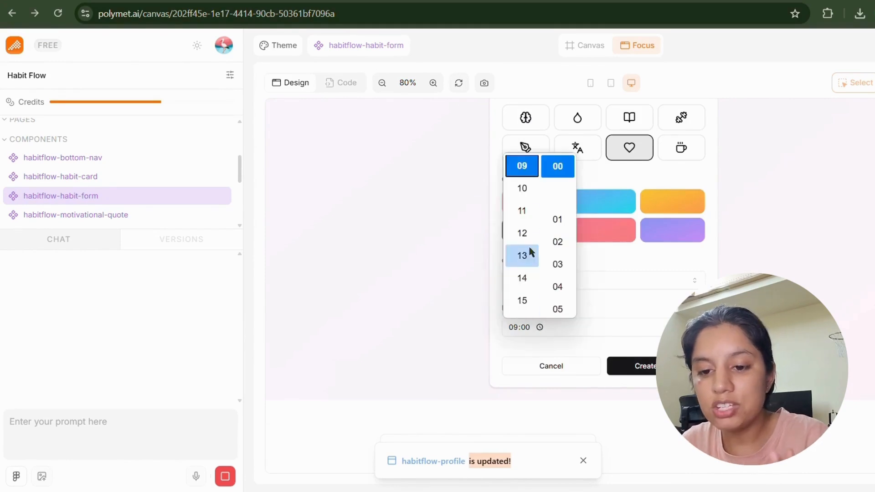
{"action": "scroll", "coordinate": [527, 250], "scroll_direction": "down", "scroll_amount": 3}
{"action": "scroll", "coordinate": [522, 285], "scroll_direction": "up", "scroll_amount": 5}
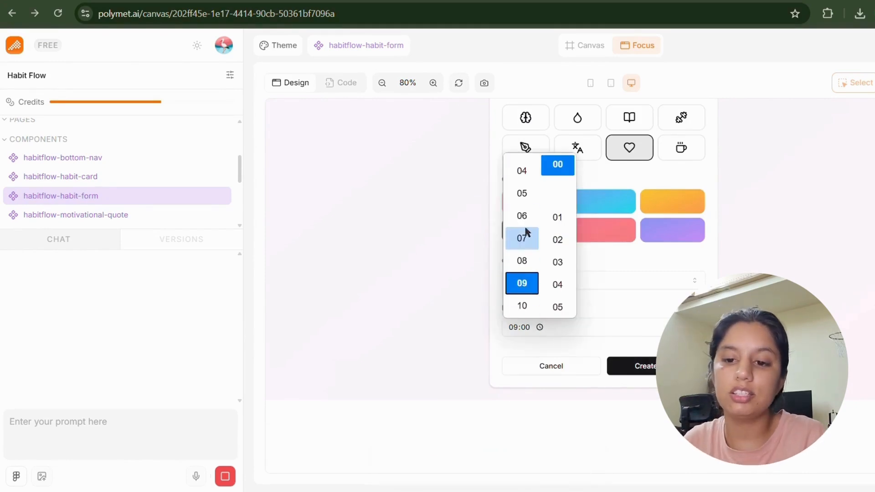
{"action": "left_click", "coordinate": [522, 216]}
{"action": "scroll", "coordinate": [540, 255], "scroll_direction": "down", "scroll_amount": 5}
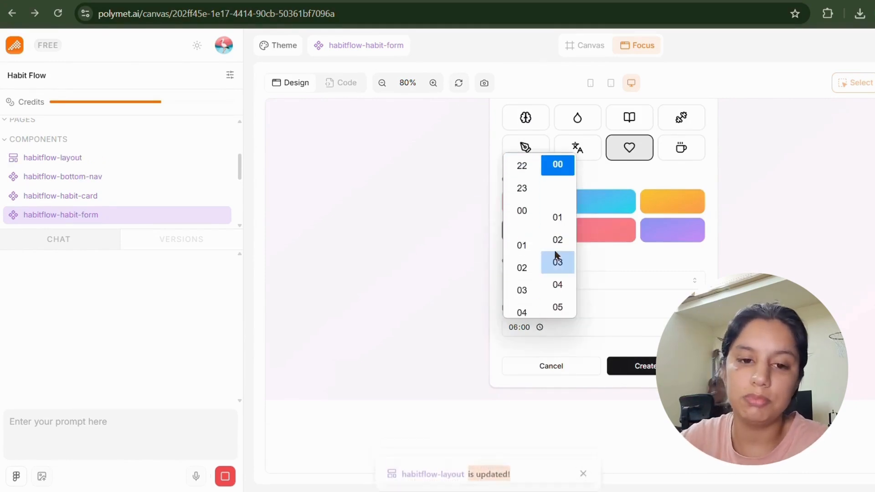
{"action": "scroll", "coordinate": [556, 254], "scroll_direction": "down", "scroll_amount": 3}
{"action": "scroll", "coordinate": [555, 254], "scroll_direction": "up", "scroll_amount": 3}
{"action": "scroll", "coordinate": [557, 255], "scroll_direction": "down", "scroll_amount": 3}
{"action": "scroll", "coordinate": [557, 254], "scroll_direction": "up", "scroll_amount": 5}
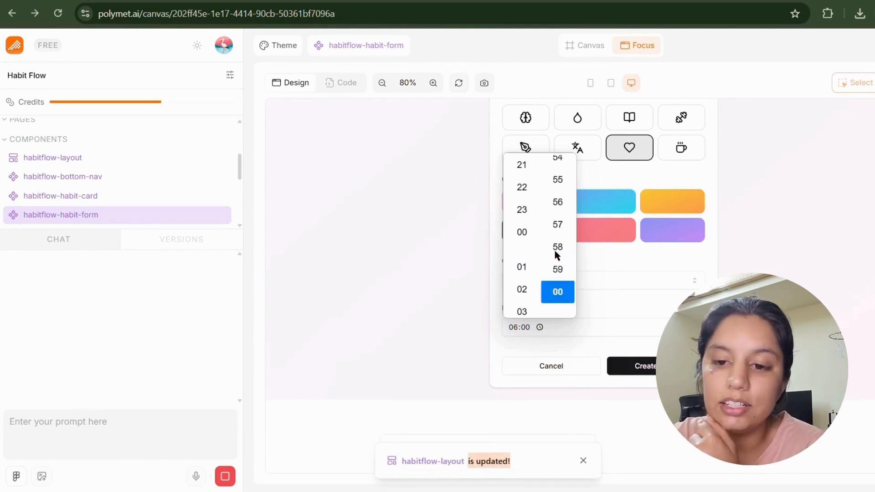
{"action": "scroll", "coordinate": [559, 286], "scroll_direction": "down", "scroll_amount": 4}
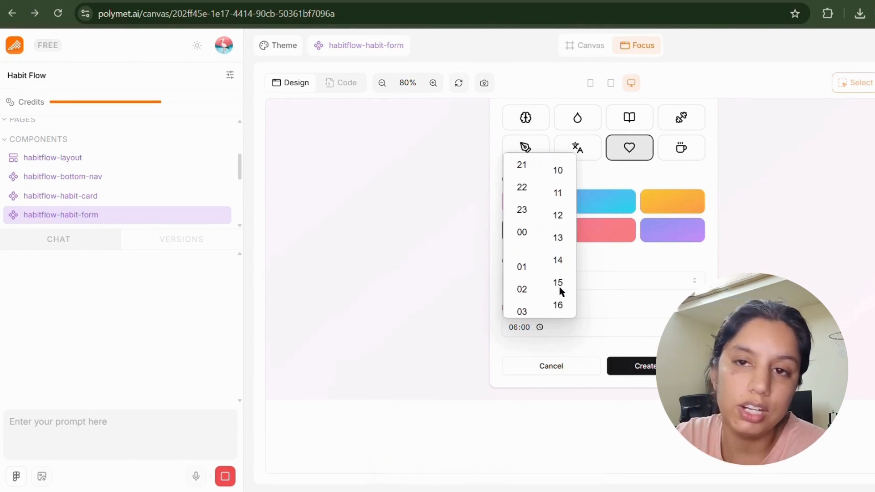
{"action": "scroll", "coordinate": [559, 286], "scroll_direction": "up", "scroll_amount": 4}
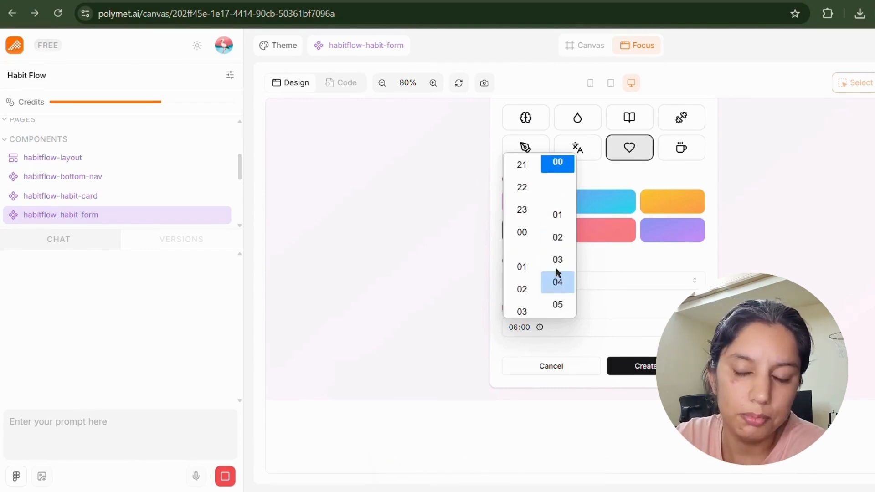
{"action": "left_click", "coordinate": [584, 362]}
{"action": "scroll", "coordinate": [524, 225], "scroll_direction": "up", "scroll_amount": 4}
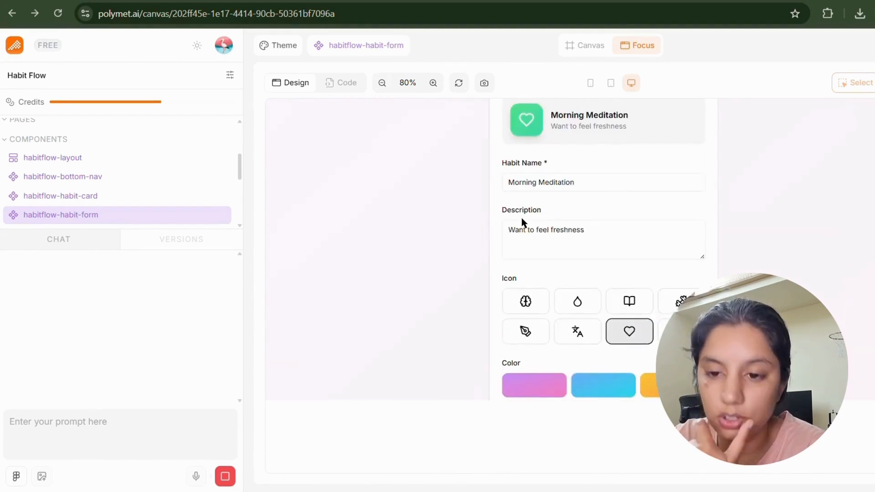
{"action": "scroll", "coordinate": [629, 228], "scroll_direction": "down", "scroll_amount": 4}
{"action": "scroll", "coordinate": [629, 228], "scroll_direction": "up", "scroll_amount": 4}
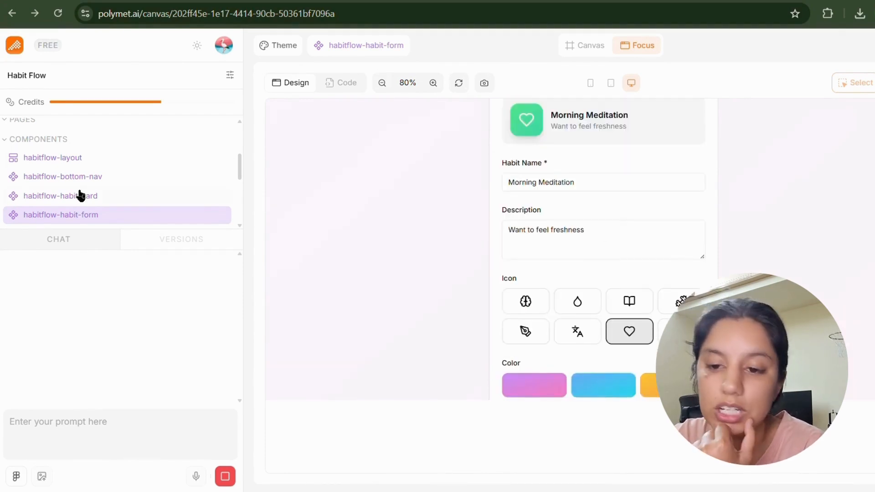
Show the habitflow-habit-card component preview.
{"action": "left_click", "coordinate": [107, 195]}
{"action": "scroll", "coordinate": [94, 172], "scroll_direction": "down", "scroll_amount": 5}
{"action": "scroll", "coordinate": [92, 164], "scroll_direction": "up", "scroll_amount": 5}
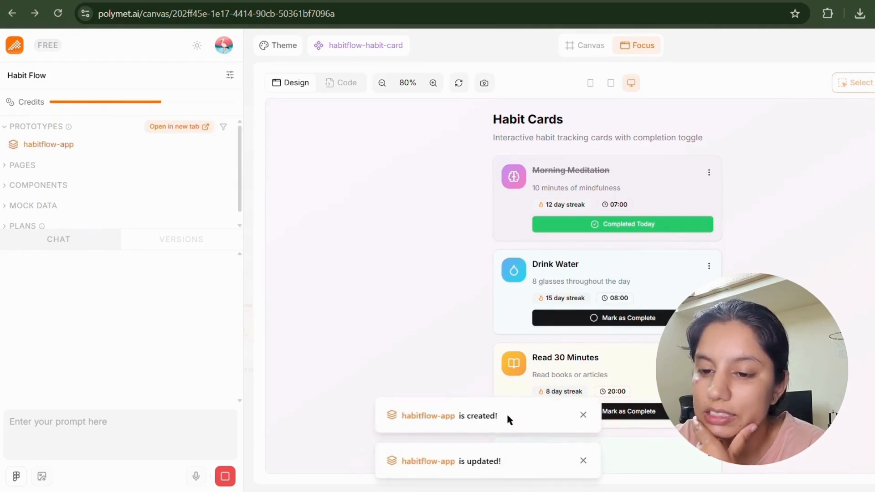
{"action": "left_click_drag", "start_coordinate": [508, 418], "coordinate": [379, 412]}
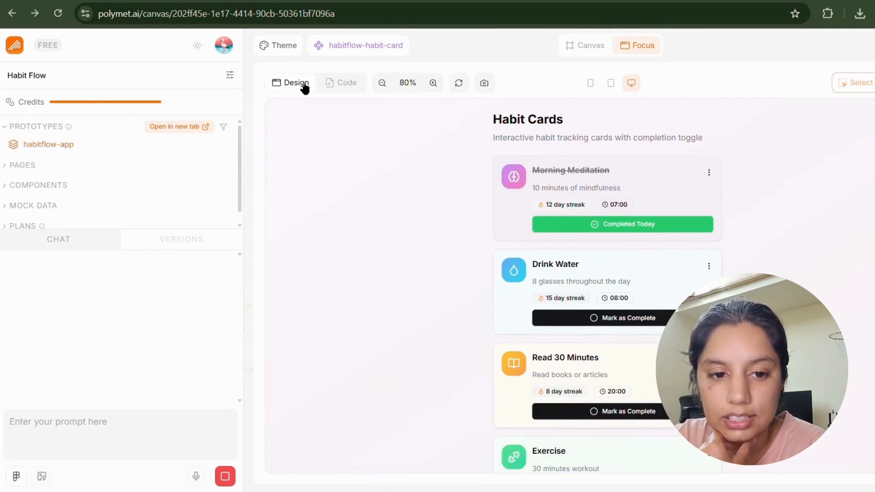
Toggle Morning Meditation's Completed Today off and back on.
{"action": "left_click", "coordinate": [583, 223]}
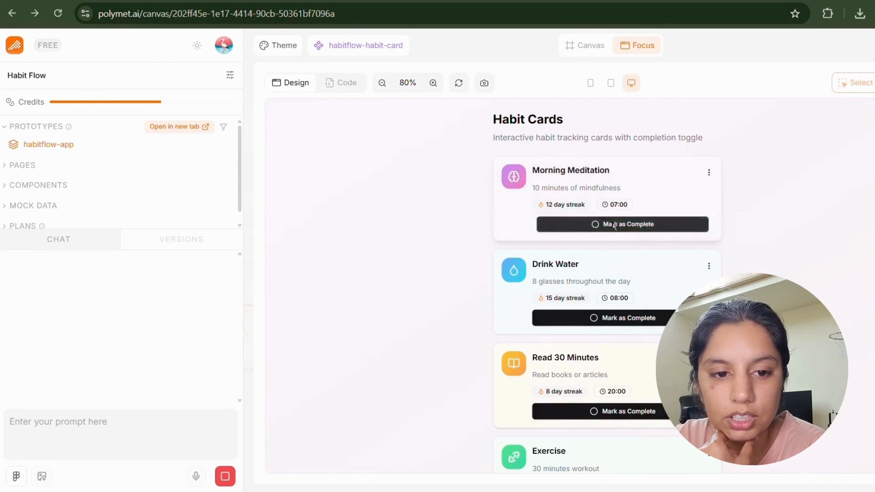
{"action": "left_click", "coordinate": [582, 224]}
{"action": "scroll", "coordinate": [605, 277], "scroll_direction": "down", "scroll_amount": 1}
{"action": "scroll", "coordinate": [546, 300], "scroll_direction": "up", "scroll_amount": 1}
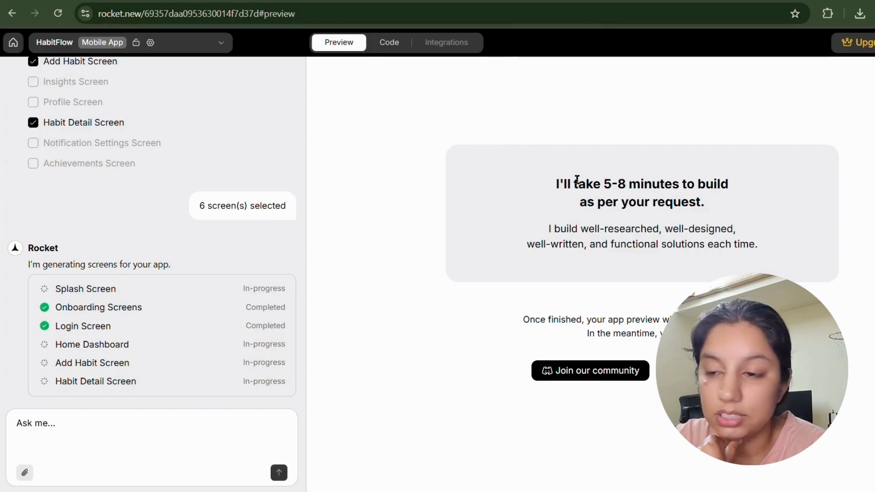
{"action": "left_click_drag", "start_coordinate": [556, 182], "coordinate": [769, 208]}
{"action": "left_click_drag", "start_coordinate": [44, 289], "coordinate": [132, 405]}
{"action": "left_click", "coordinate": [149, 366]}
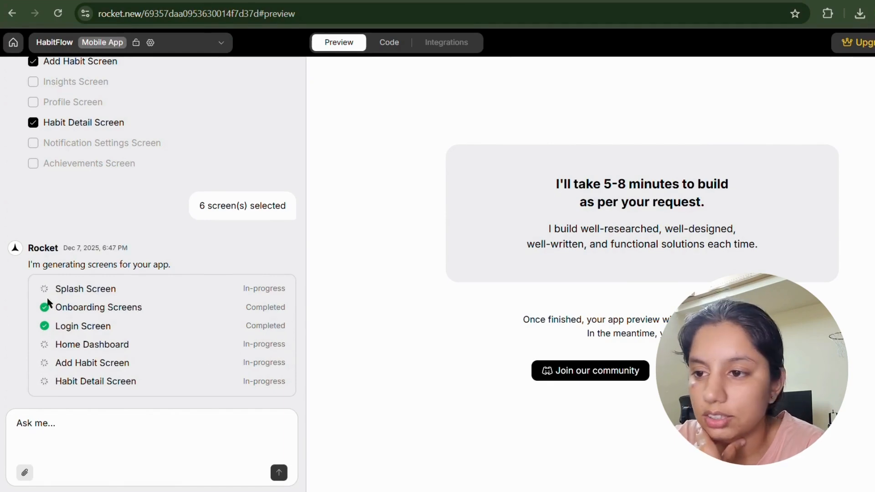
{"action": "left_click_drag", "start_coordinate": [28, 266], "coordinate": [201, 393]}
{"action": "left_click_drag", "start_coordinate": [269, 391], "coordinate": [285, 385]}
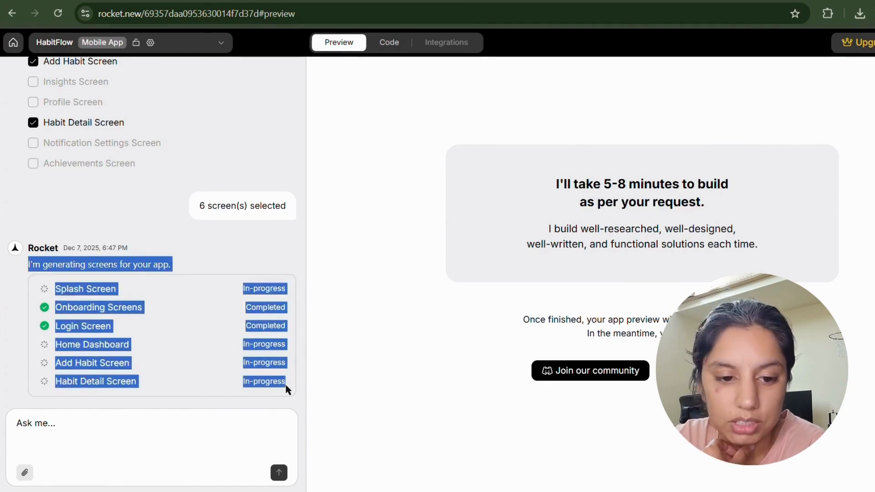
{"action": "left_click", "coordinate": [408, 264]}
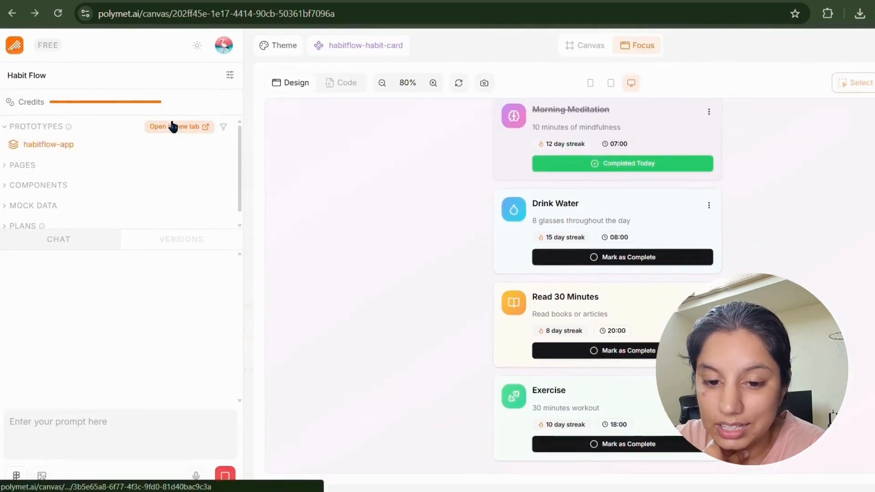
Open the HabitFlow app preview and skip onboarding to the sign-in page.
{"action": "left_click", "coordinate": [172, 127]}
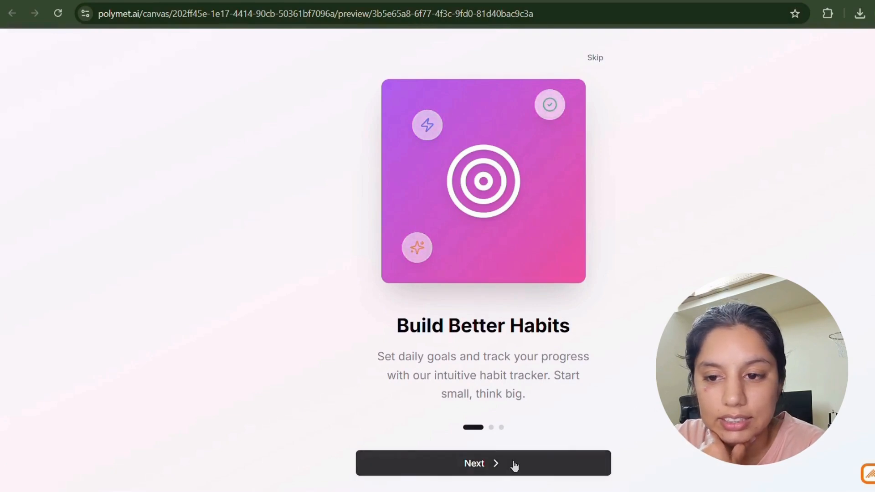
{"action": "left_click", "coordinate": [514, 464]}
{"action": "left_click", "coordinate": [594, 56]}
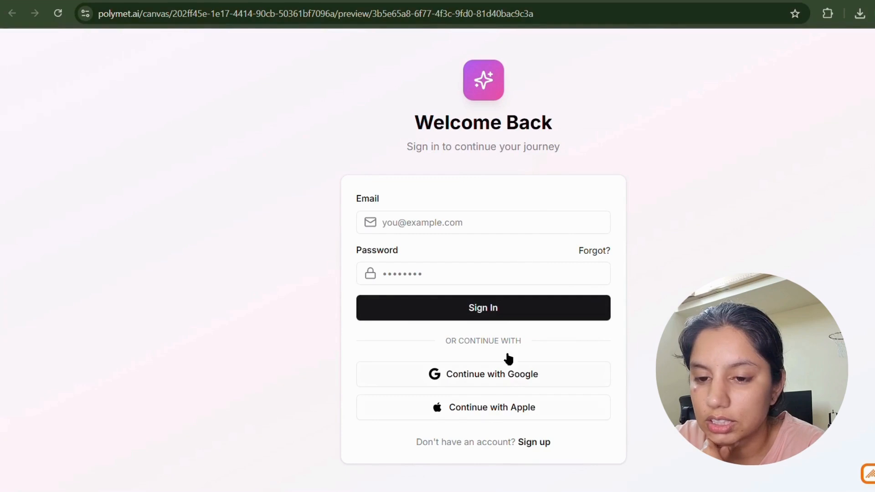
Sign in using the saved email address and a password.
{"action": "left_click", "coordinate": [477, 258]}
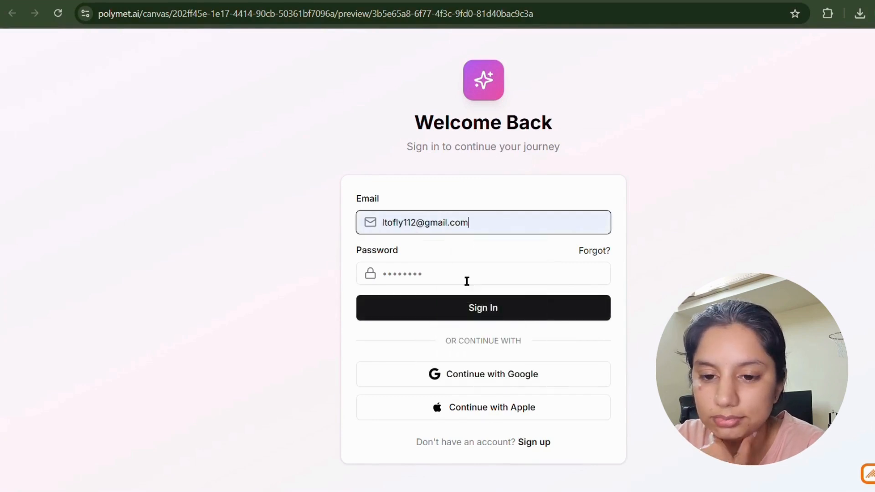
{"action": "left_click", "coordinate": [469, 308]}
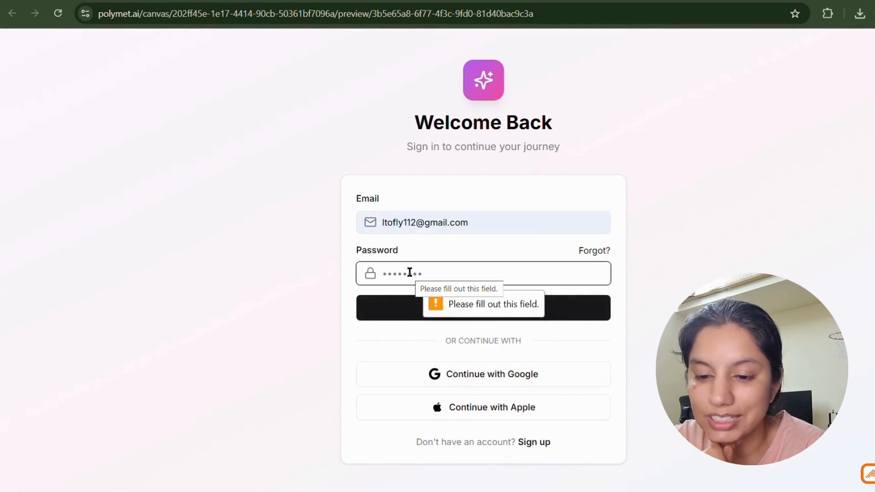
{"action": "type", "text": "•••"}
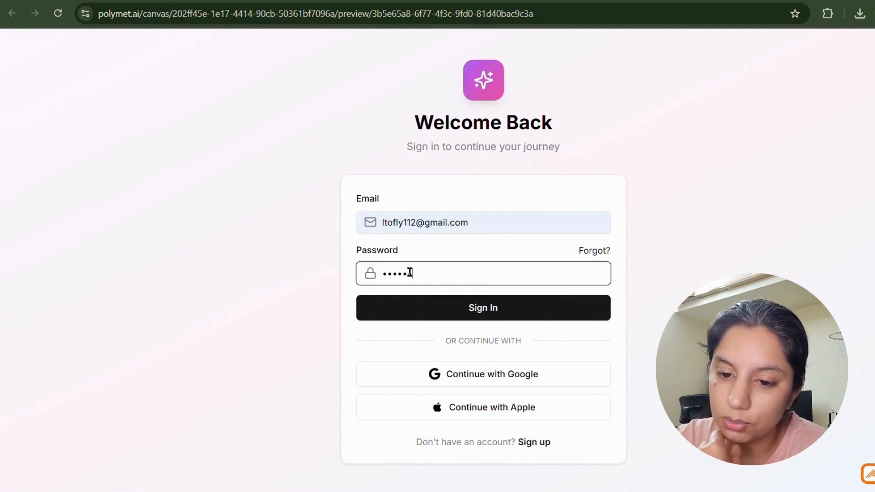
{"action": "left_click", "coordinate": [408, 319]}
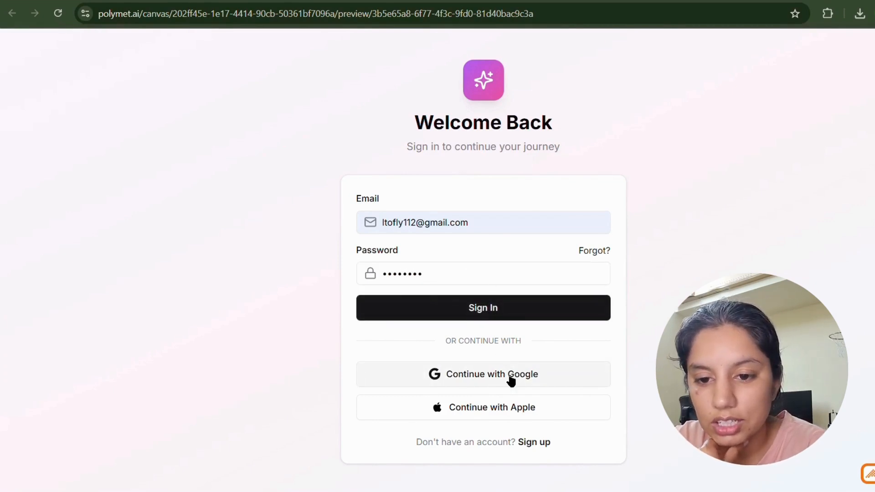
Open the Create Account form, agree to the terms and attempt account creation.
{"action": "left_click", "coordinate": [535, 443]}
{"action": "left_click", "coordinate": [419, 209]}
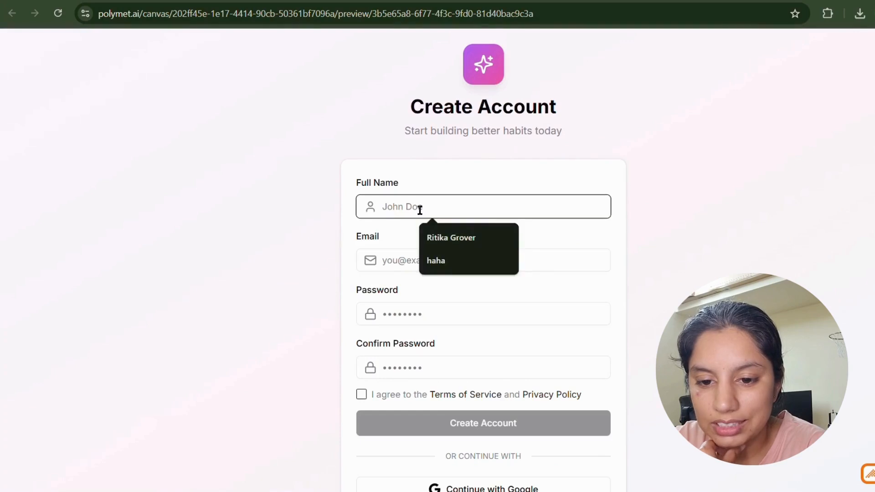
{"action": "left_click", "coordinate": [396, 283]}
{"action": "scroll", "coordinate": [395, 257], "scroll_direction": "down", "scroll_amount": 2}
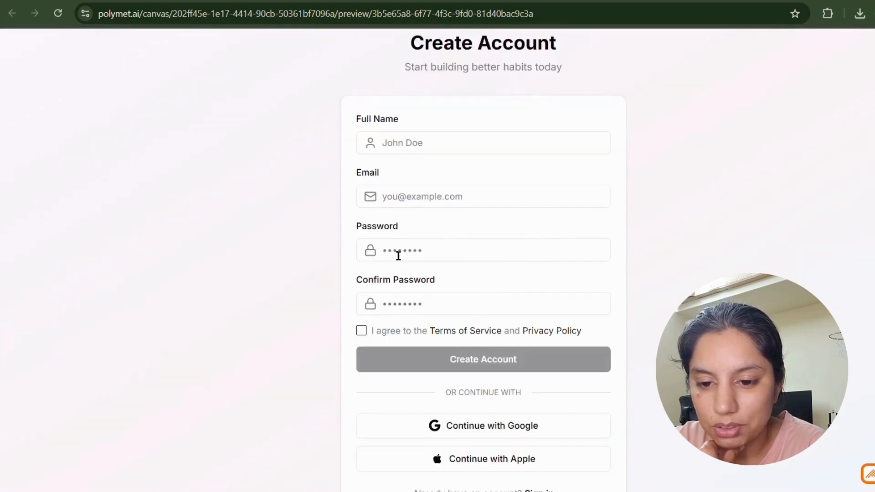
{"action": "left_click", "coordinate": [362, 296]}
{"action": "left_click", "coordinate": [412, 328]}
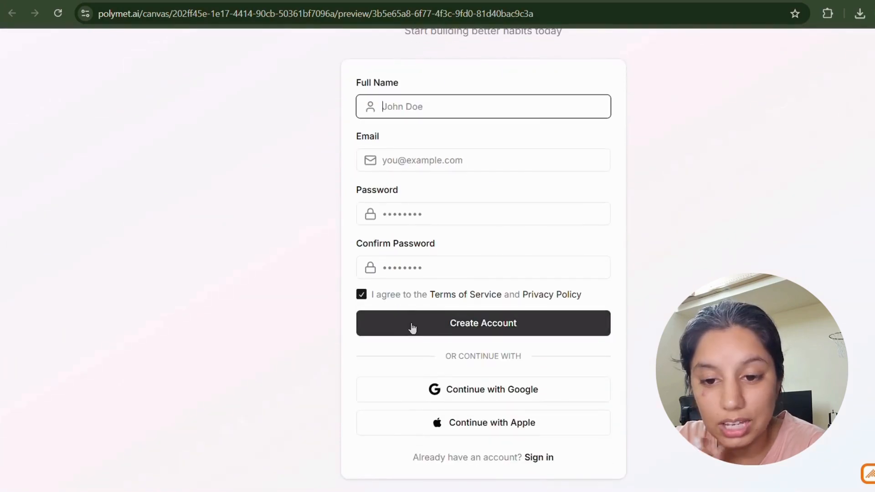
Fill in a full name, email and passwords, submit, then visit sign-in and Forgot password.
{"action": "left_click", "coordinate": [446, 145]}
{"action": "left_click_drag", "start_coordinate": [439, 107], "coordinate": [343, 112]}
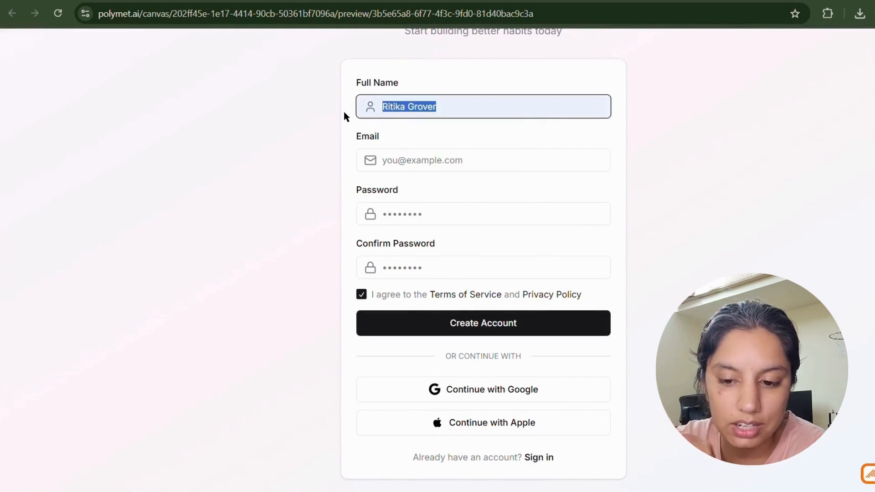
{"action": "type", "text": "haahhha"}
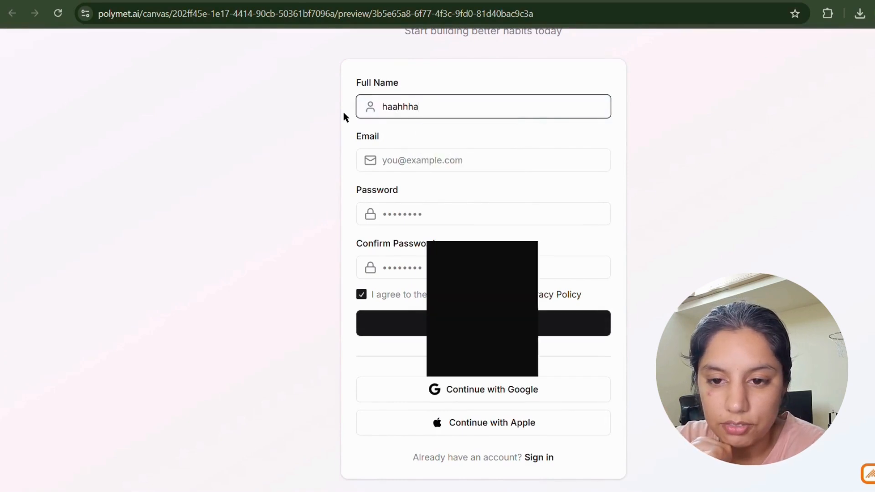
{"action": "left_click", "coordinate": [450, 162]}
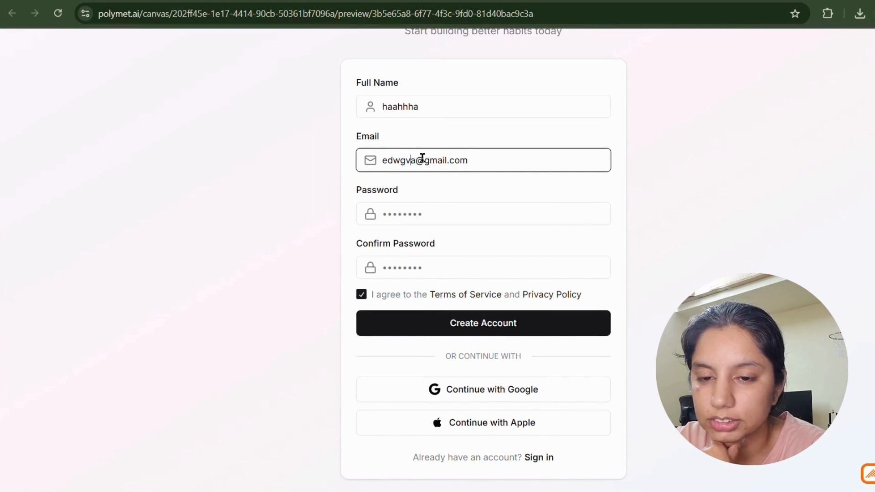
{"action": "left_click", "coordinate": [496, 222]}
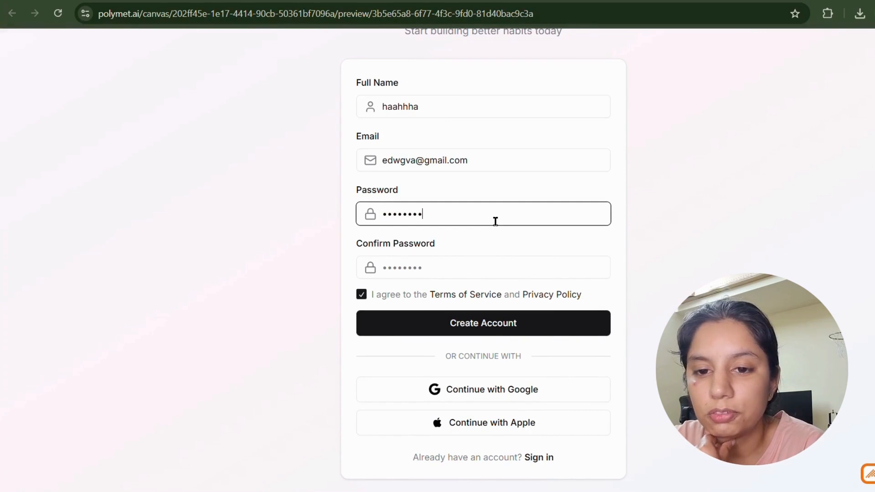
{"action": "left_click", "coordinate": [475, 268]}
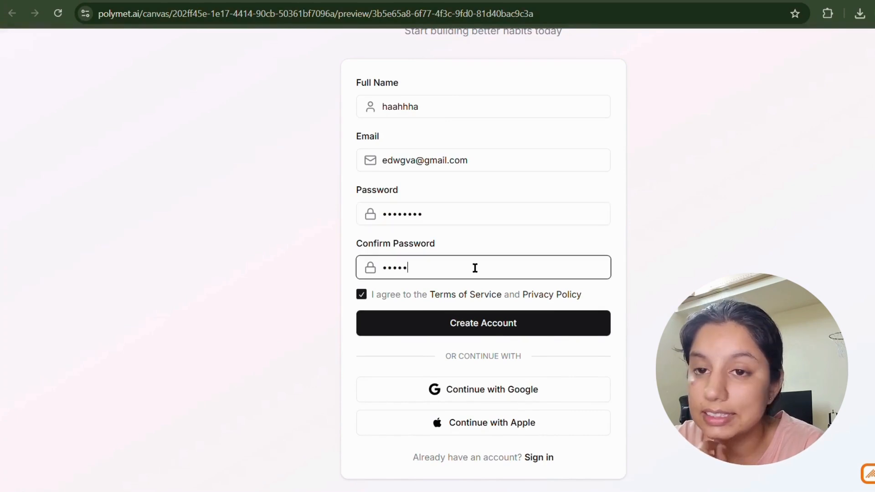
{"action": "left_click", "coordinate": [494, 329]}
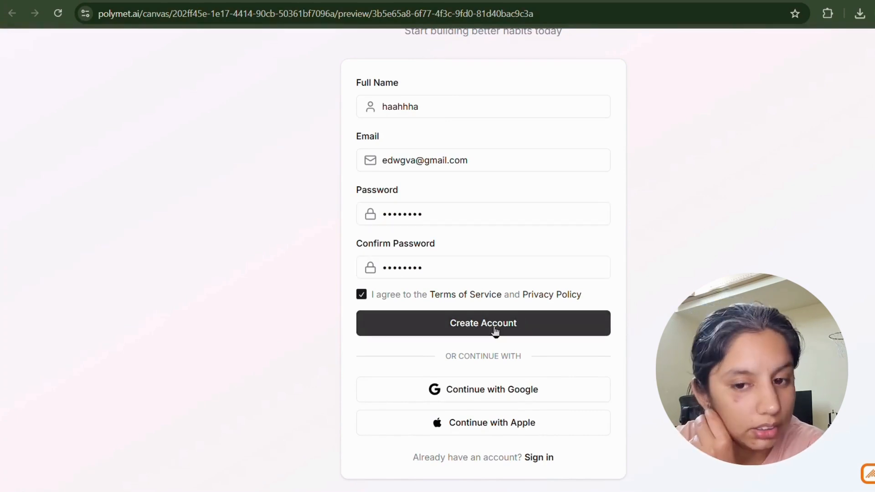
{"action": "left_click", "coordinate": [547, 458]}
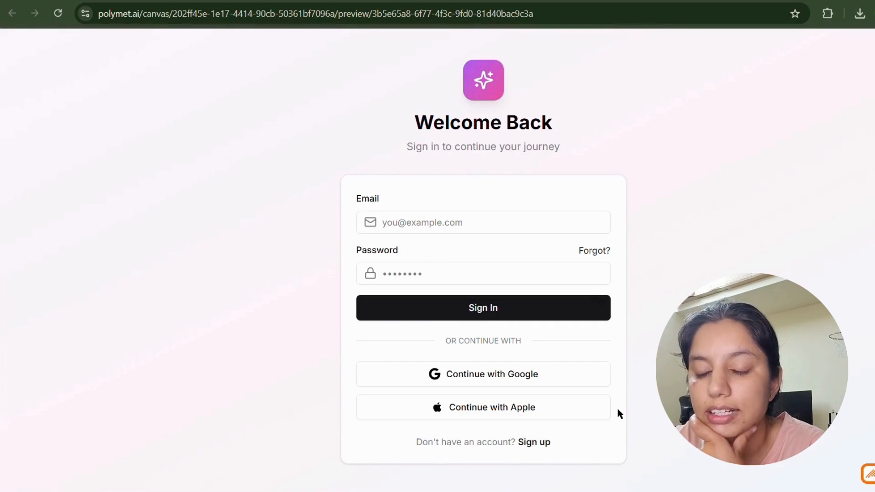
{"action": "left_click", "coordinate": [593, 251]}
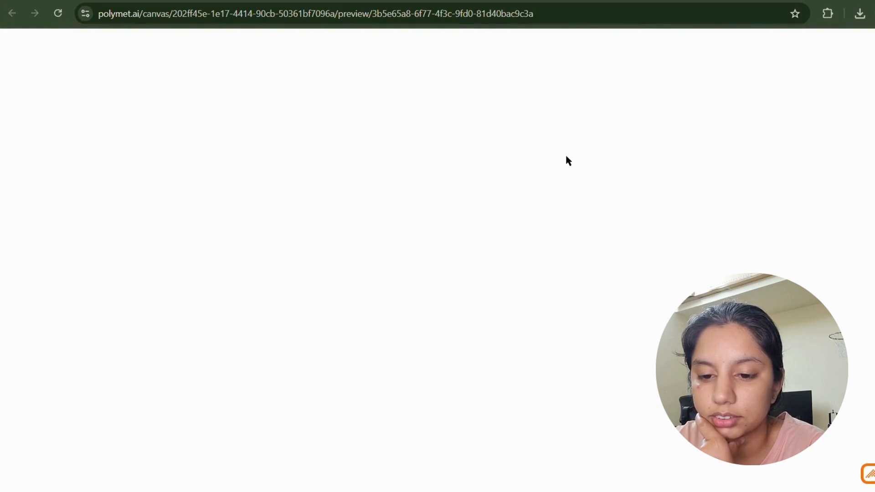
Dismiss the documentation updated and created notifications.
{"action": "scroll", "coordinate": [636, 181], "scroll_direction": "up", "scroll_amount": 2}
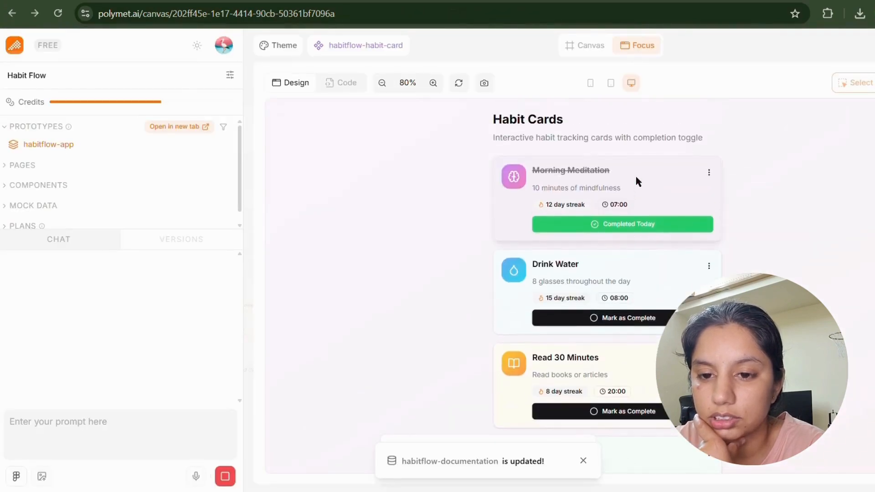
{"action": "scroll", "coordinate": [636, 181], "scroll_direction": "down", "scroll_amount": 2}
{"action": "left_click", "coordinate": [583, 462]}
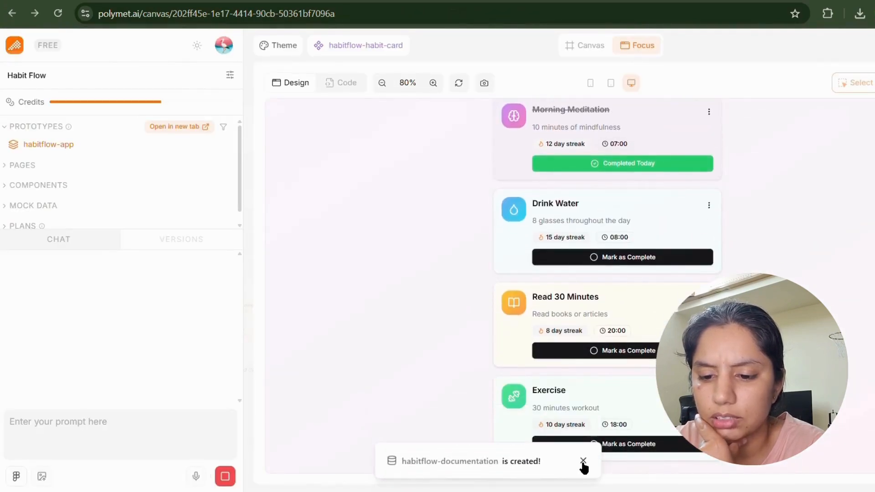
{"action": "left_click", "coordinate": [584, 461]}
Switch the preview to phone width and show the habitflow-app prototype.
{"action": "scroll", "coordinate": [656, 318], "scroll_direction": "up", "scroll_amount": 2}
{"action": "left_click", "coordinate": [611, 83]}
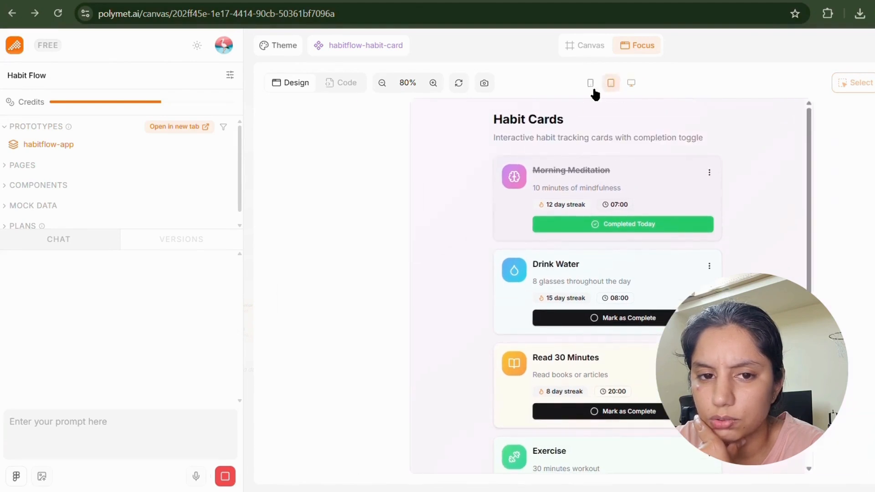
{"action": "left_click", "coordinate": [590, 83]}
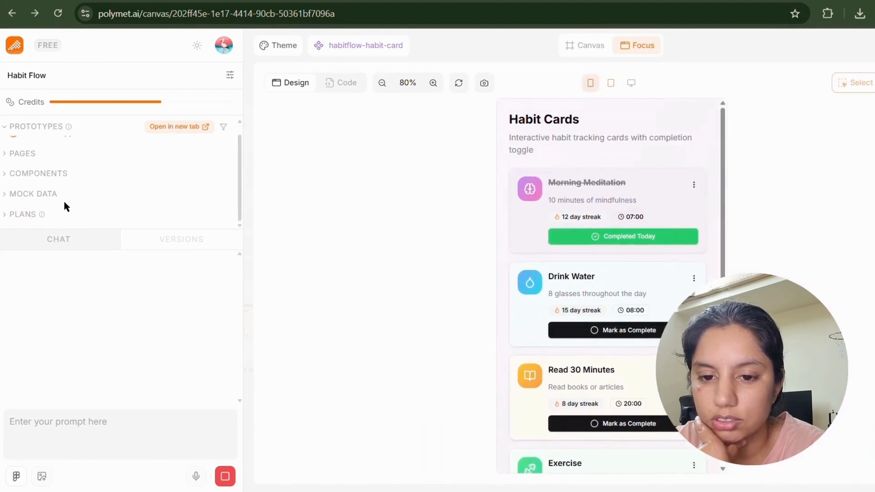
{"action": "left_click", "coordinate": [67, 145]}
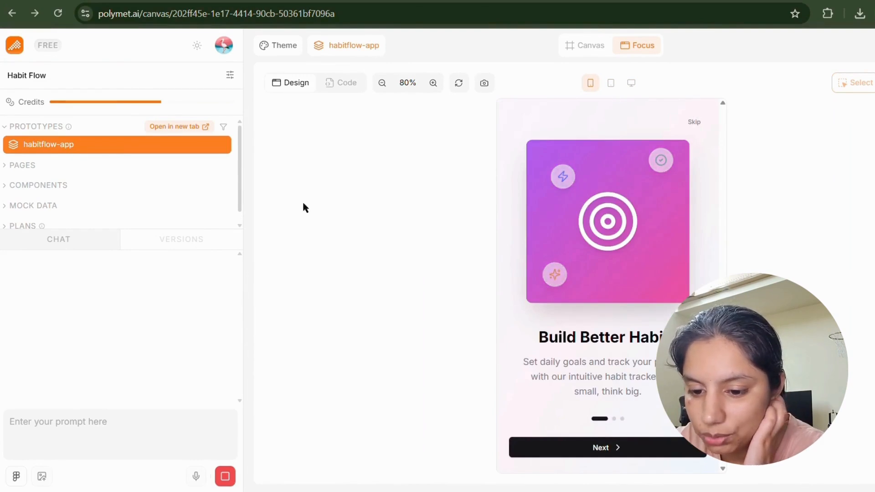
Go through the onboarding slides and sign in with the saved email and a password.
{"action": "left_click", "coordinate": [634, 450]}
{"action": "left_click", "coordinate": [633, 443]}
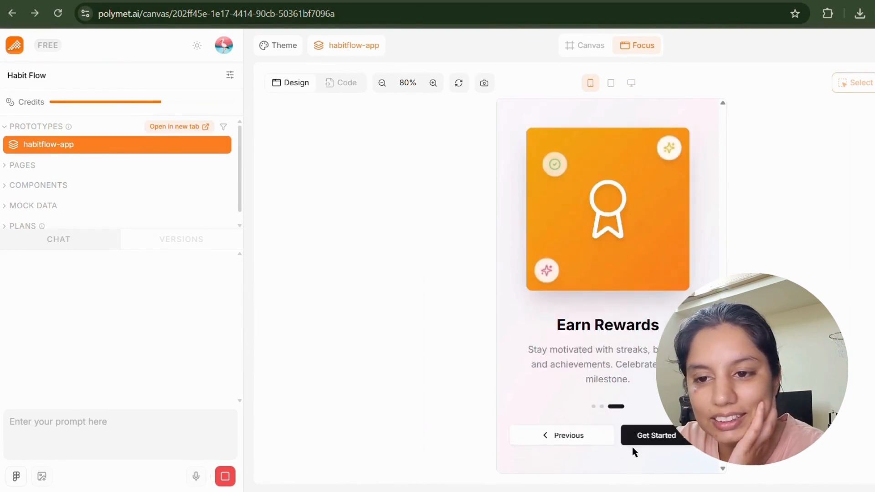
{"action": "left_click", "coordinate": [645, 435]}
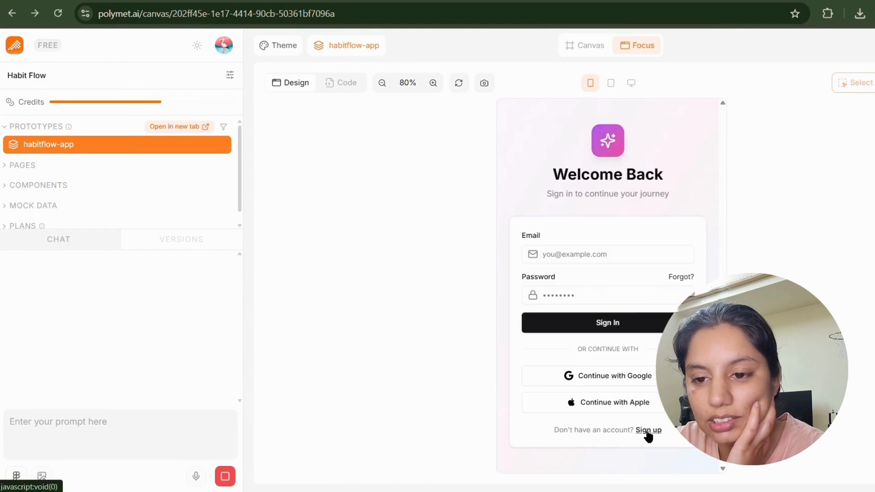
{"action": "left_click", "coordinate": [607, 254]}
{"action": "left_click", "coordinate": [615, 289]}
{"action": "left_click", "coordinate": [612, 296]}
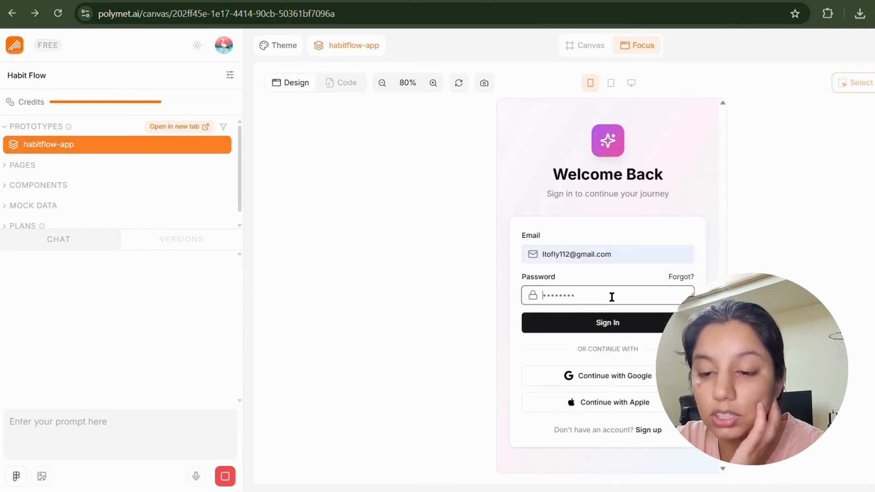
{"action": "type", "text": "•••"}
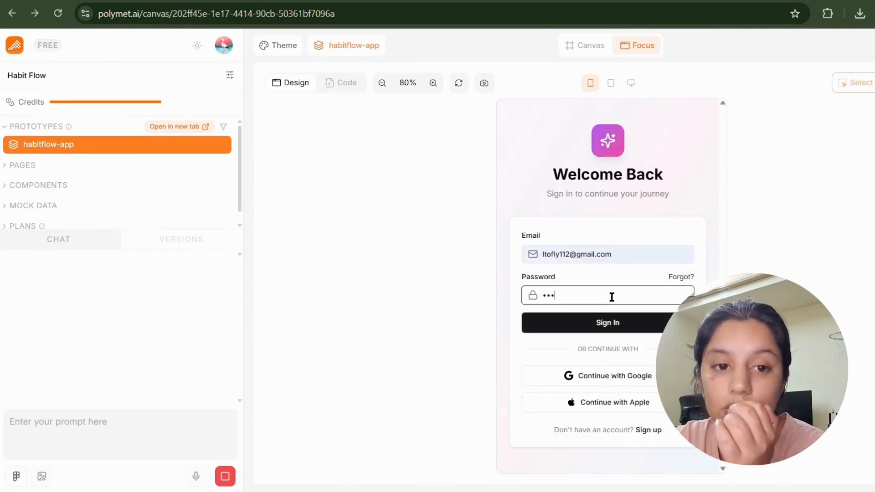
{"action": "type", "text": "••••••"}
{"action": "left_click", "coordinate": [616, 326]}
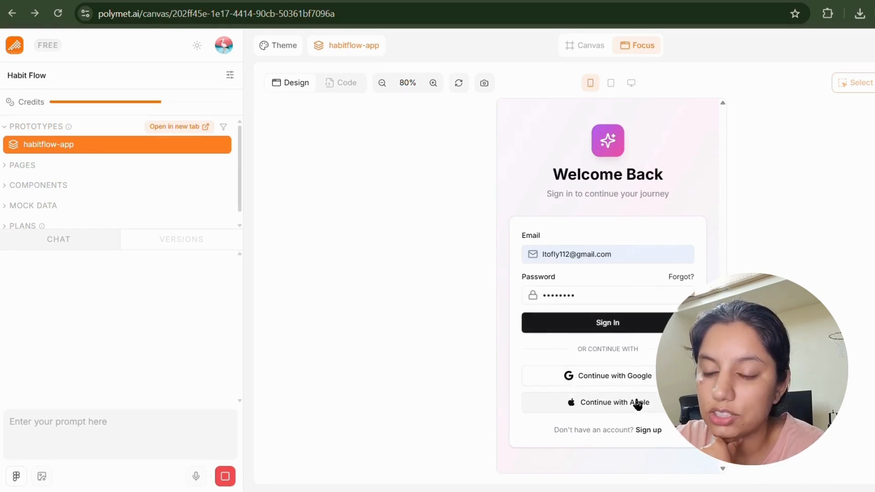
Fill the Create Account form with a name, email and matching passwords, and agree to the terms.
{"action": "left_click", "coordinate": [646, 430]}
{"action": "left_click", "coordinate": [591, 242]}
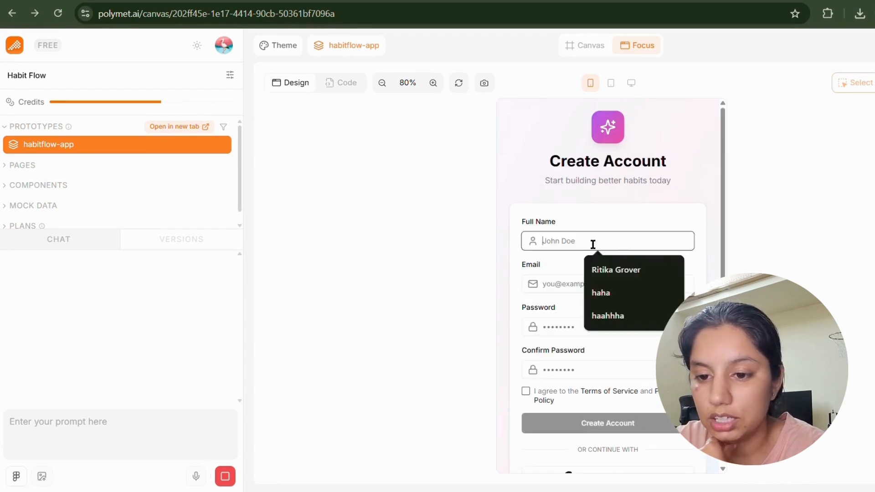
{"action": "left_click", "coordinate": [592, 315]}
{"action": "left_click", "coordinate": [574, 279]}
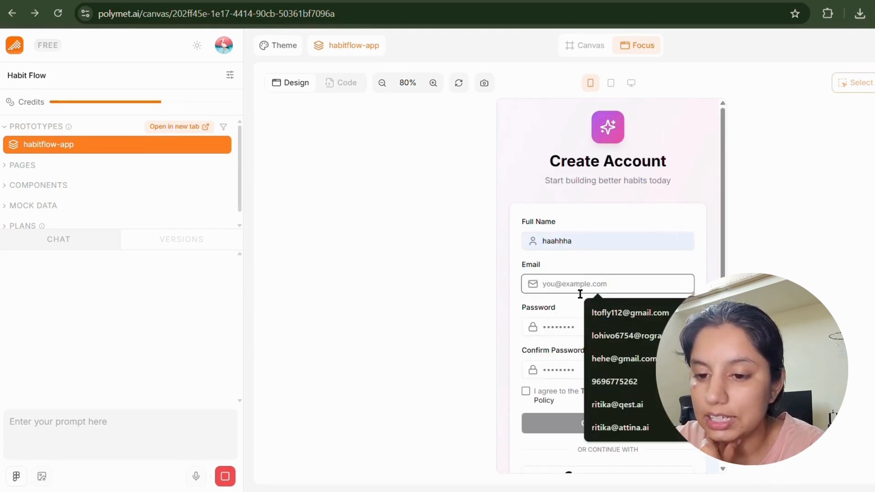
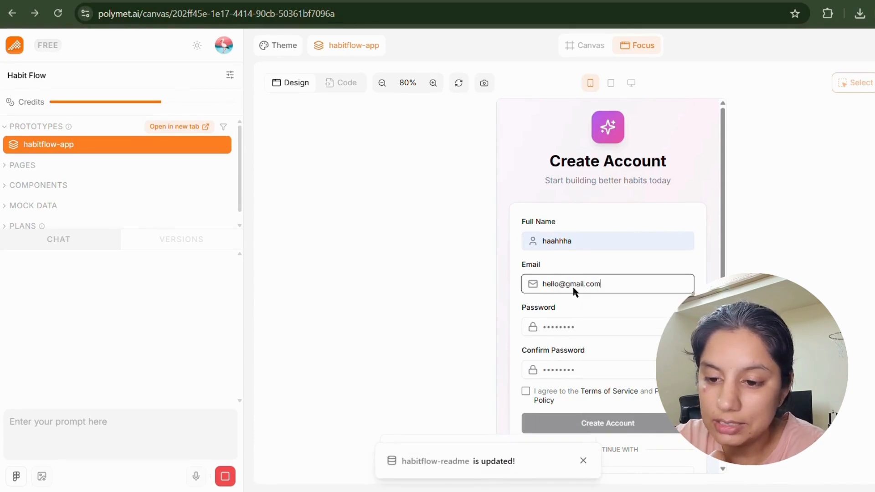
{"action": "left_click", "coordinate": [572, 331]}
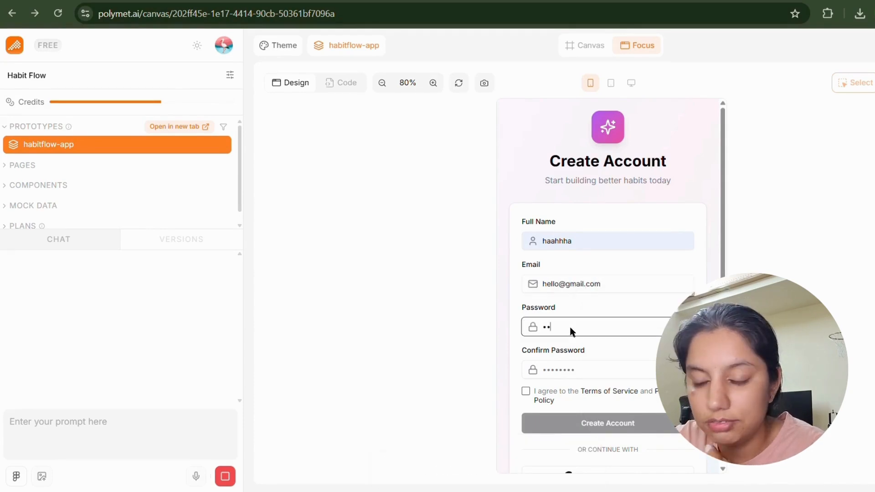
{"action": "left_click", "coordinate": [569, 369]}
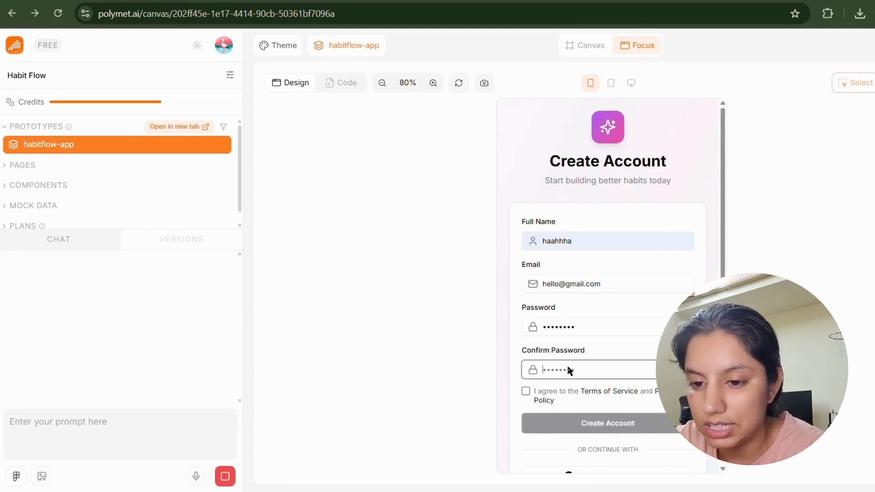
{"action": "type", "text": "1234567"}
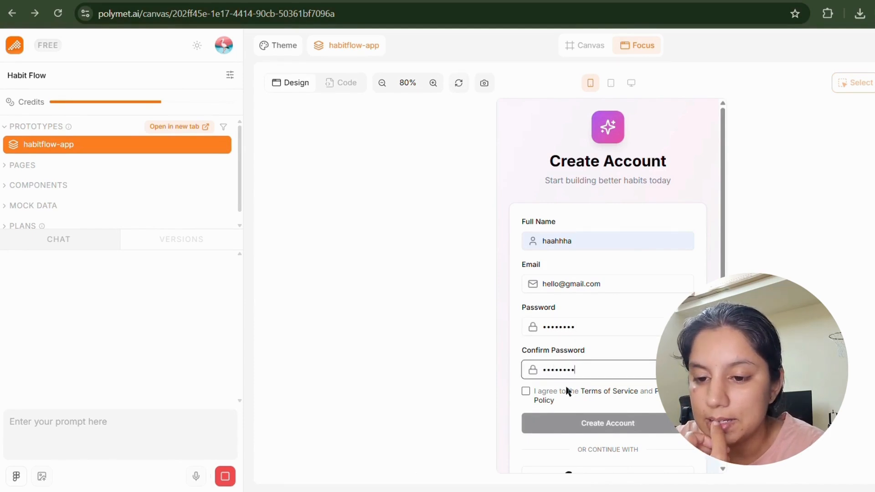
{"action": "type", "text": "8"}
{"action": "left_click", "coordinate": [551, 394]}
{"action": "scroll", "coordinate": [556, 428], "scroll_direction": "down", "scroll_amount": 2}
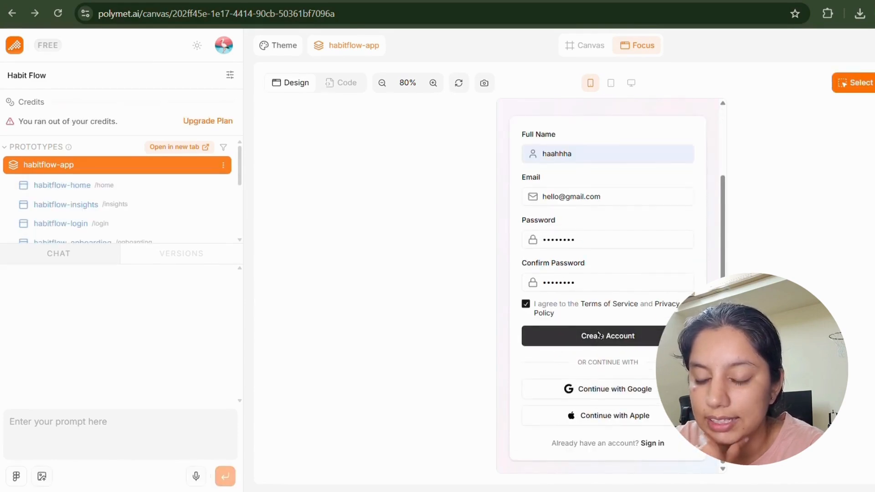
{"action": "scroll", "coordinate": [600, 342], "scroll_direction": "up", "scroll_amount": 2}
{"action": "scroll", "coordinate": [599, 342], "scroll_direction": "down", "scroll_amount": 2}
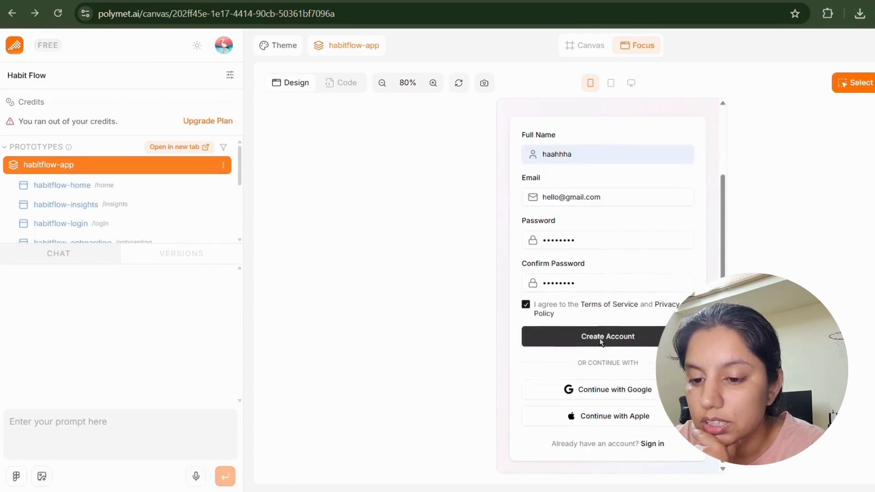
Return to the login screen and enter an email address and password.
{"action": "left_click", "coordinate": [652, 443]}
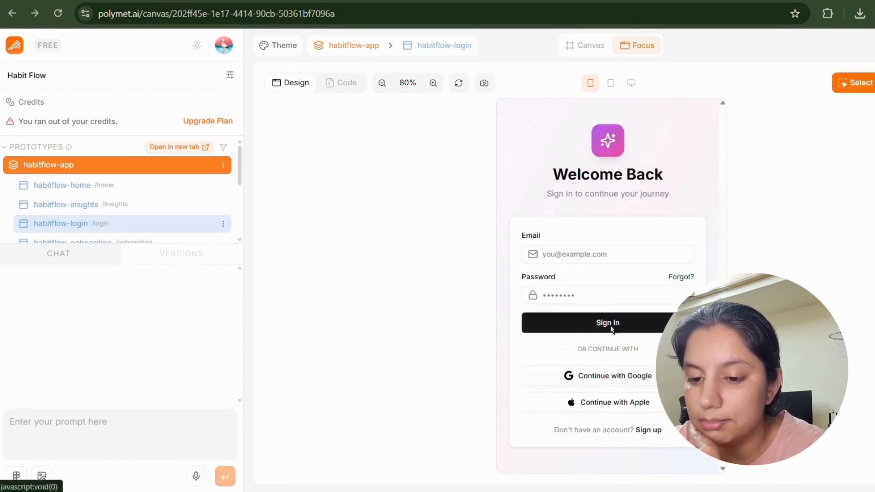
{"action": "left_click", "coordinate": [593, 252]}
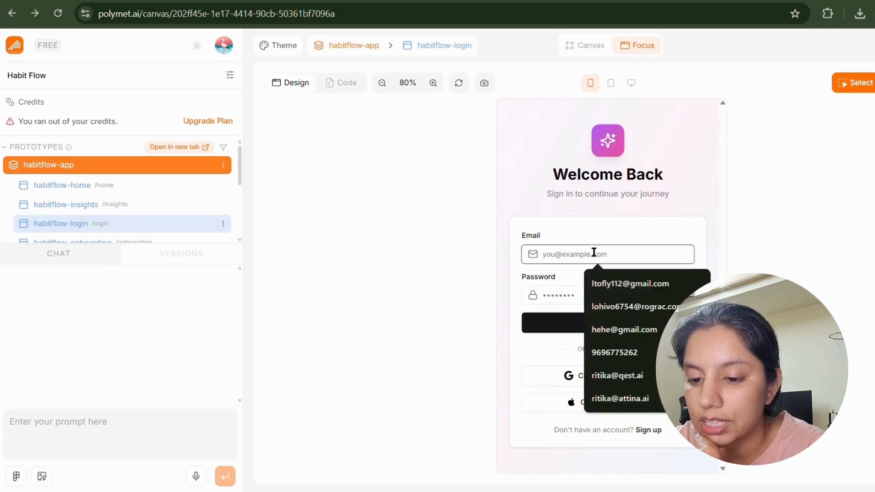
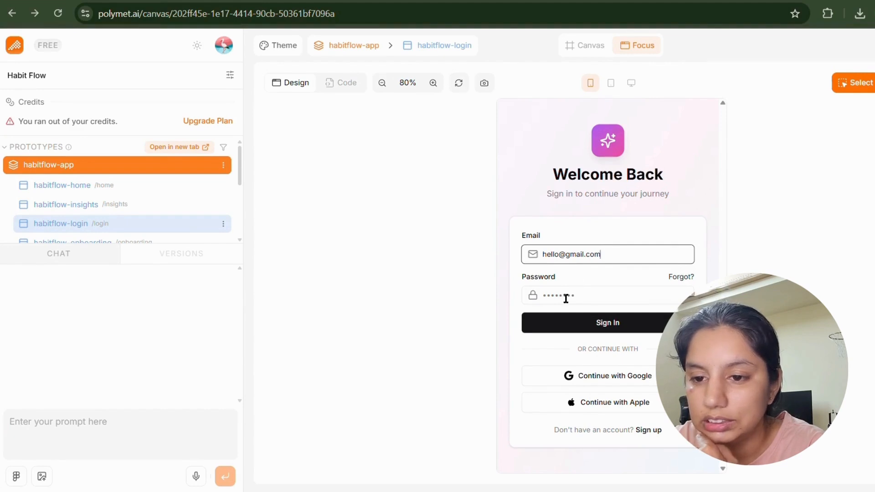
{"action": "left_click", "coordinate": [565, 298]}
{"action": "type", "text": "passwo"}
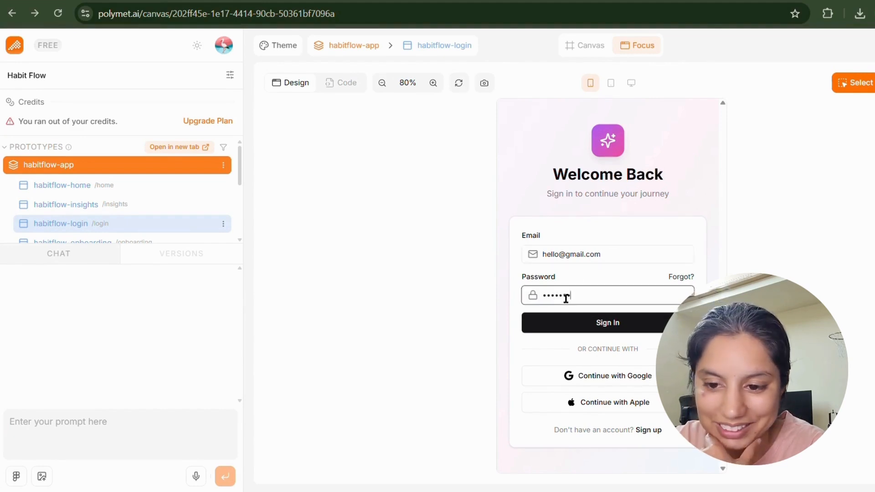
{"action": "type", "text": "rd"}
{"action": "left_click", "coordinate": [575, 327]}
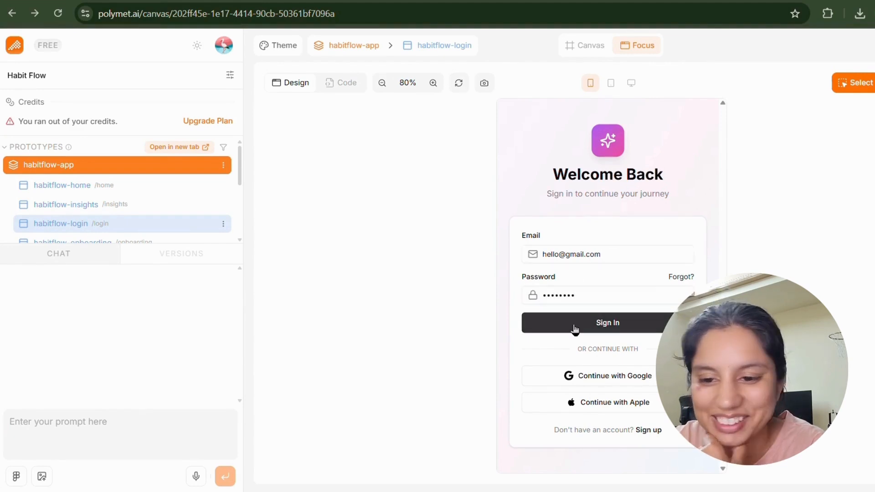
{"action": "right_click", "coordinate": [487, 299]}
{"action": "left_click", "coordinate": [282, 226]}
Open the onboarding and profile screens and try a setting on the profile screen.
{"action": "scroll", "coordinate": [133, 218], "scroll_direction": "down", "scroll_amount": 2}
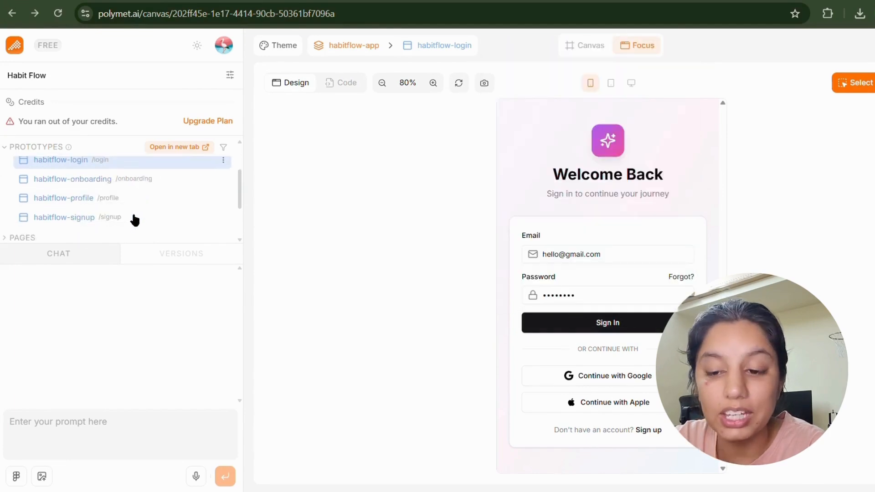
{"action": "left_click", "coordinate": [132, 180]}
{"action": "left_click", "coordinate": [82, 198]}
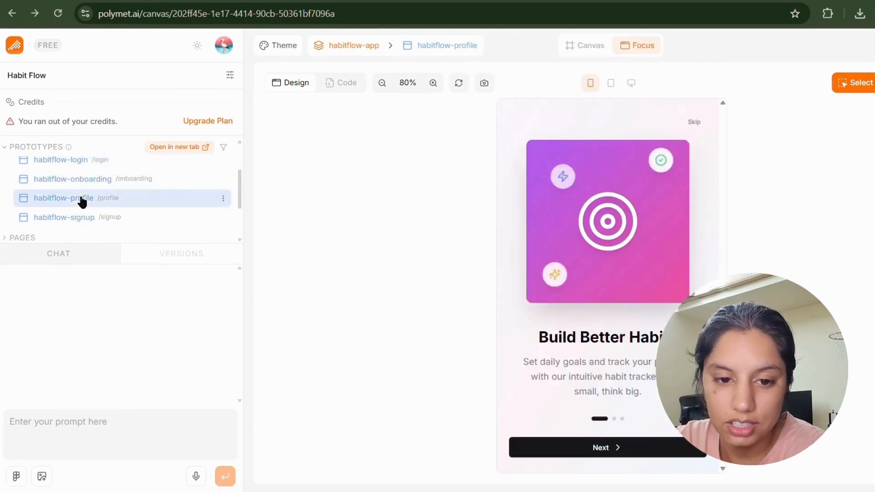
{"action": "scroll", "coordinate": [569, 286], "scroll_direction": "down", "scroll_amount": 4}
{"action": "scroll", "coordinate": [575, 287], "scroll_direction": "down", "scroll_amount": 3}
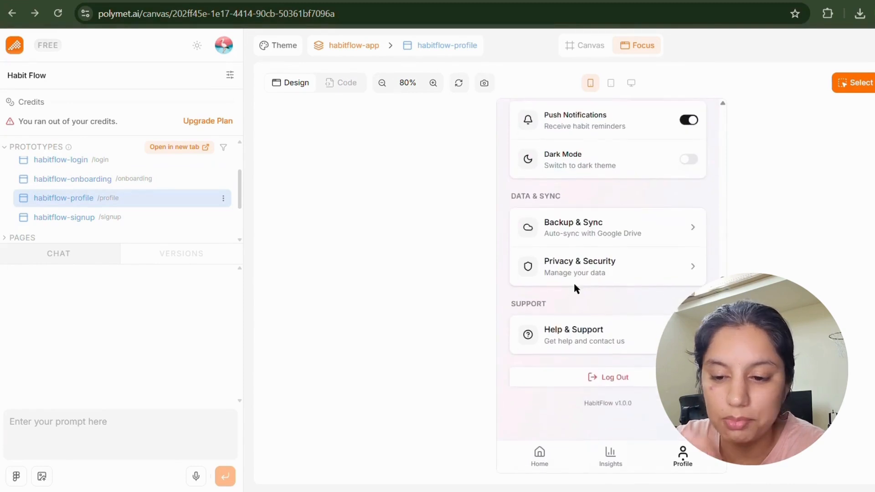
{"action": "scroll", "coordinate": [575, 288], "scroll_direction": "up", "scroll_amount": 6}
{"action": "scroll", "coordinate": [575, 288], "scroll_direction": "down", "scroll_amount": 6}
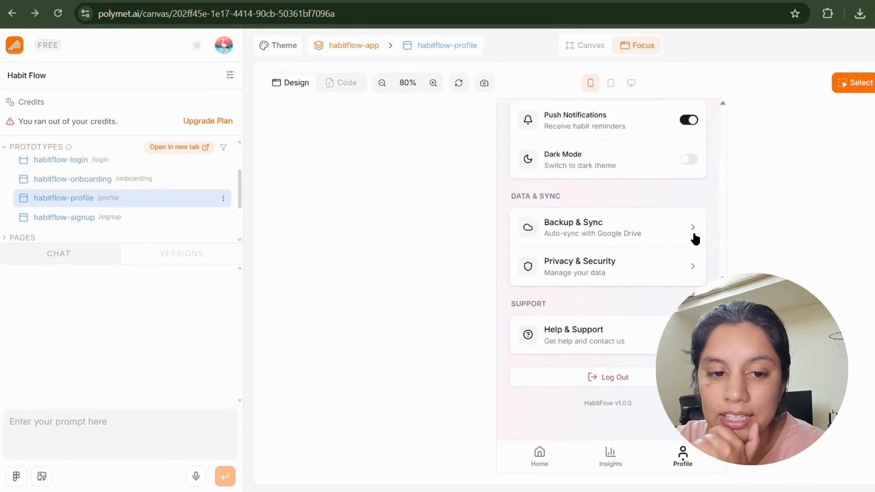
{"action": "left_click", "coordinate": [689, 160]}
{"action": "scroll", "coordinate": [688, 162], "scroll_direction": "up", "scroll_amount": 5}
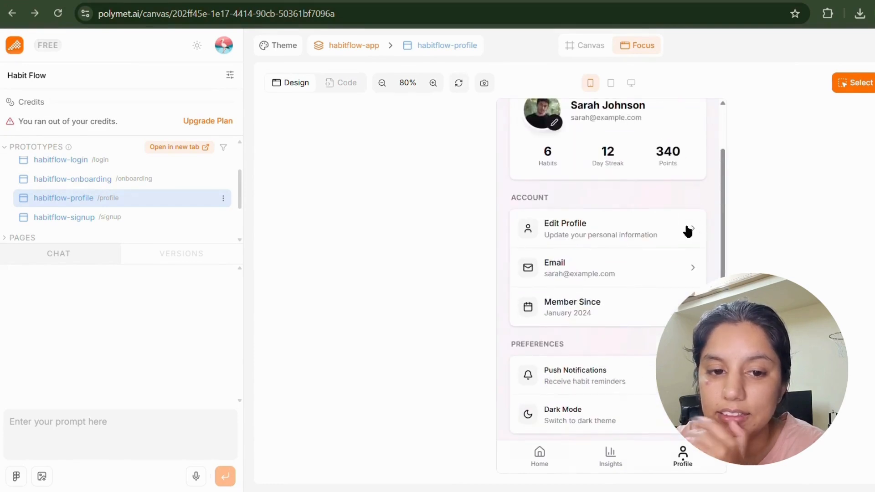
Browse the signup, home, insights, login and profile screens, ending on onboarding with Select mode on.
{"action": "left_click", "coordinate": [96, 217]}
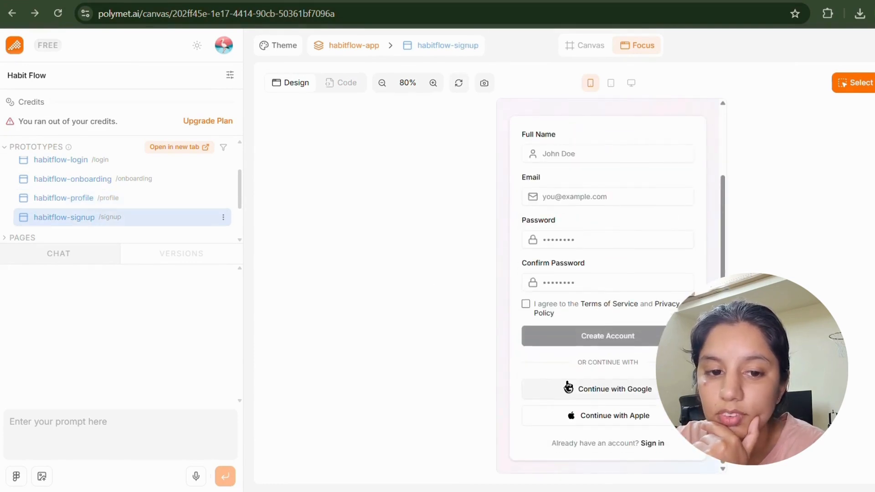
{"action": "scroll", "coordinate": [560, 275], "scroll_direction": "up", "scroll_amount": 3}
{"action": "scroll", "coordinate": [86, 179], "scroll_direction": "up", "scroll_amount": 3}
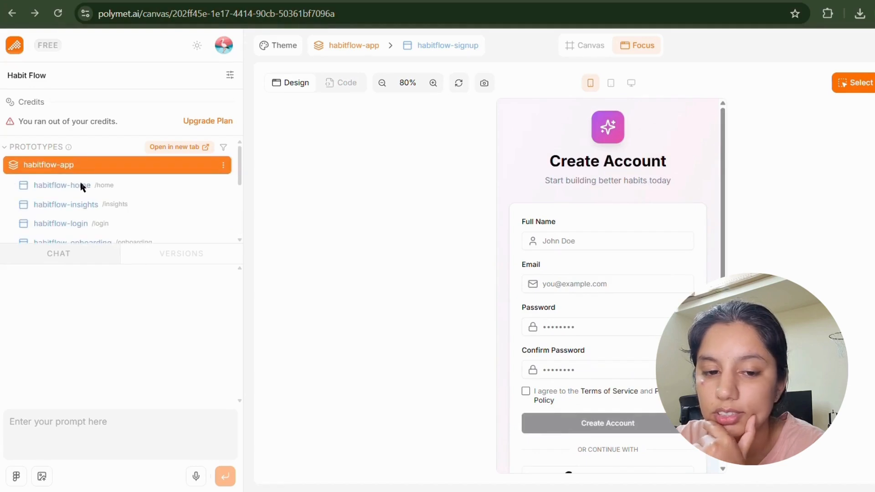
{"action": "left_click", "coordinate": [80, 184]}
{"action": "left_click", "coordinate": [87, 211]}
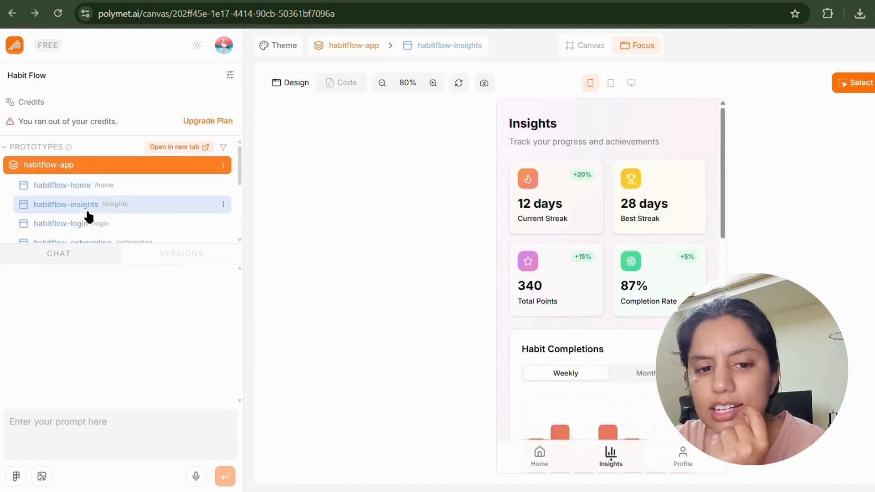
{"action": "scroll", "coordinate": [89, 217], "scroll_direction": "down", "scroll_amount": 3}
{"action": "left_click", "coordinate": [94, 177]}
{"action": "left_click", "coordinate": [94, 165]}
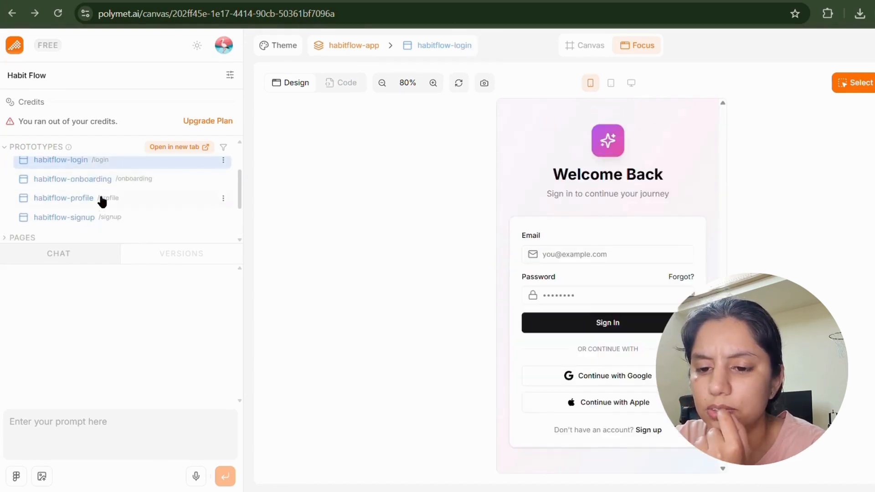
{"action": "left_click", "coordinate": [101, 200]}
{"action": "left_click", "coordinate": [103, 215]}
{"action": "left_click", "coordinate": [100, 185]}
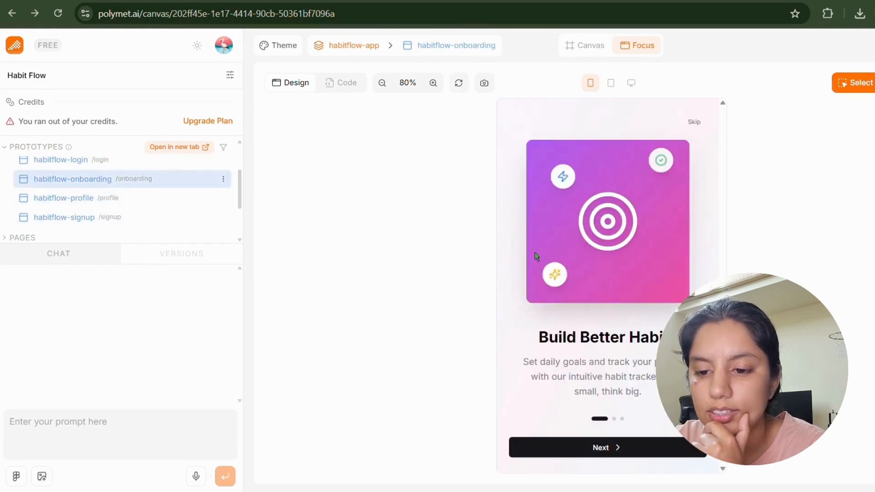
{"action": "left_click", "coordinate": [844, 88]}
Select the onboarding target icon for a comment, skip to login, and exit Select mode.
{"action": "left_click", "coordinate": [623, 213]}
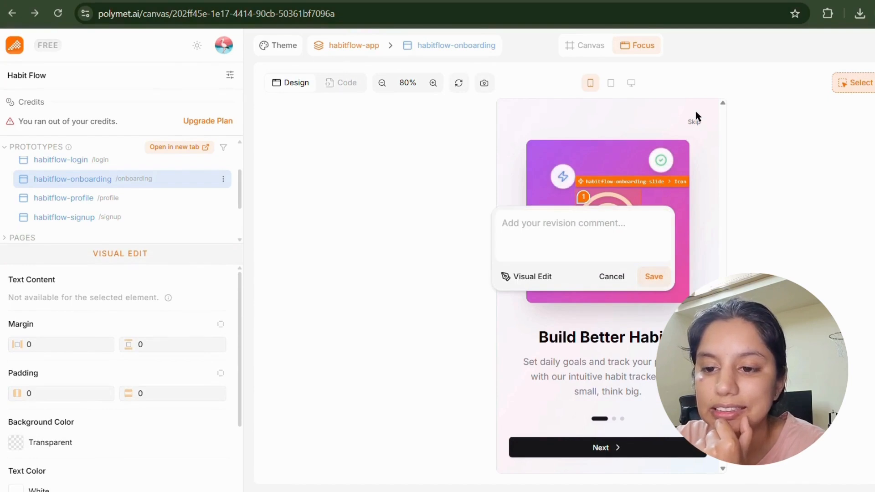
{"action": "left_click", "coordinate": [694, 122]}
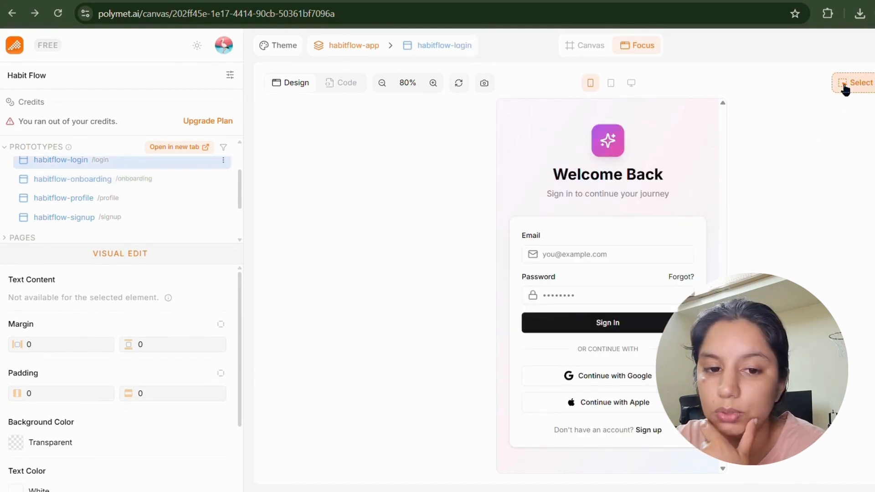
{"action": "left_click", "coordinate": [523, 253]}
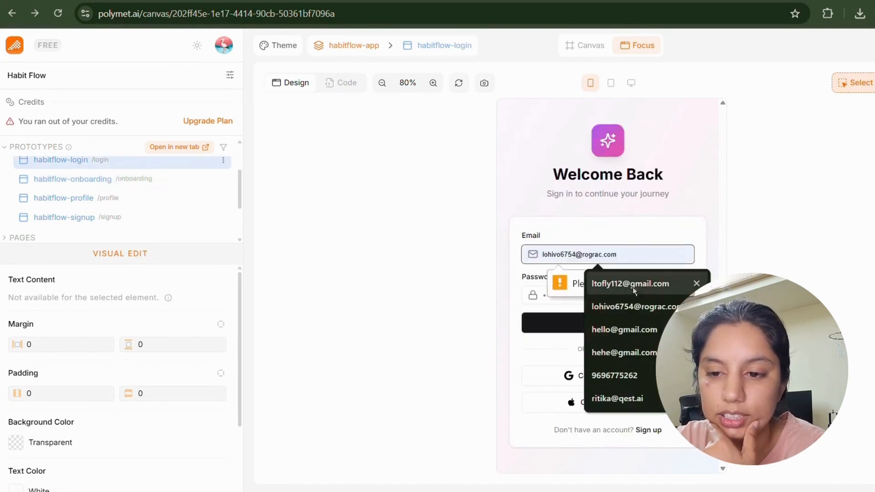
{"action": "left_click", "coordinate": [861, 78]}
{"action": "left_click", "coordinate": [860, 79]}
Fill the login form with the saved email address and a password.
{"action": "left_click", "coordinate": [596, 322]}
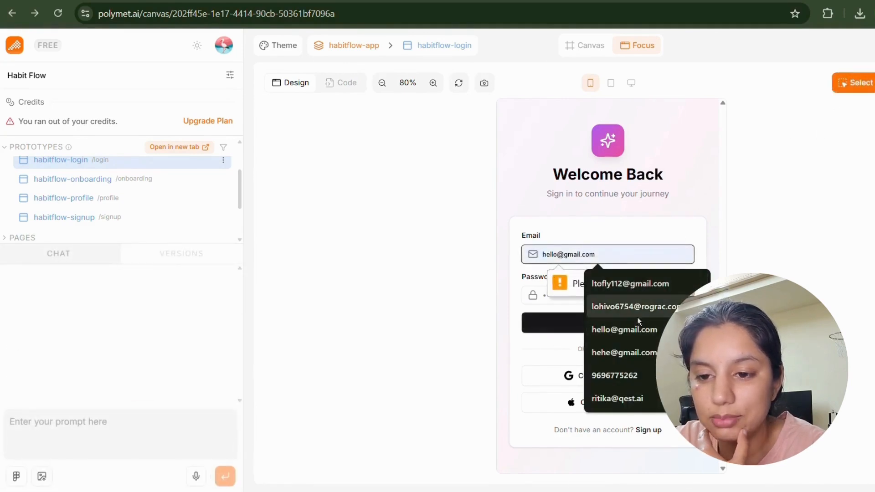
{"action": "left_click", "coordinate": [598, 327]}
{"action": "left_click", "coordinate": [551, 296]}
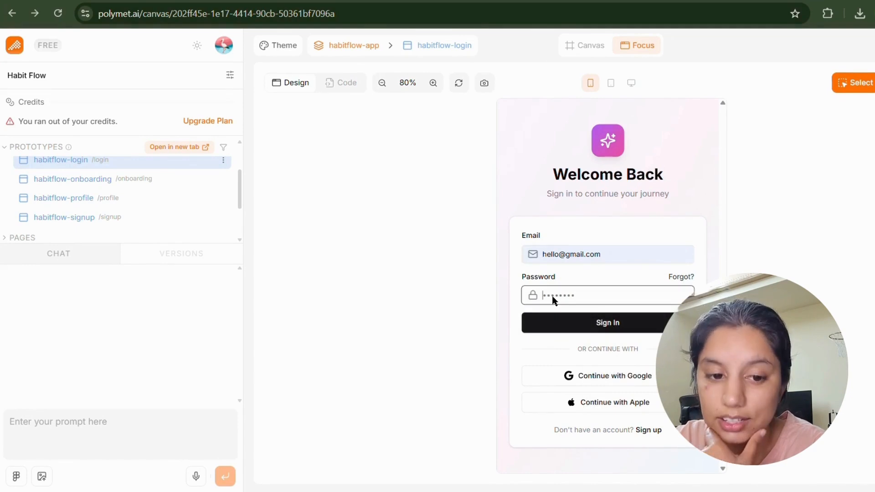
{"action": "type", "text": "******"}
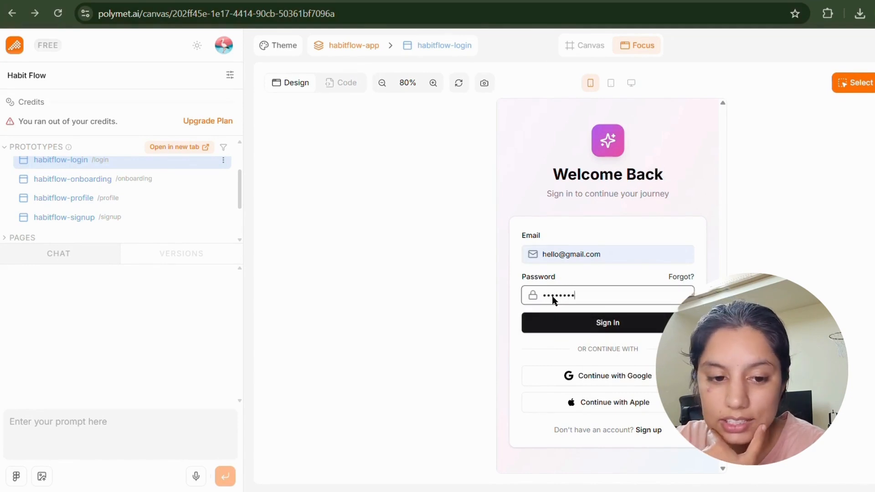
{"action": "left_click", "coordinate": [827, 113]}
{"action": "left_click", "coordinate": [868, 83]}
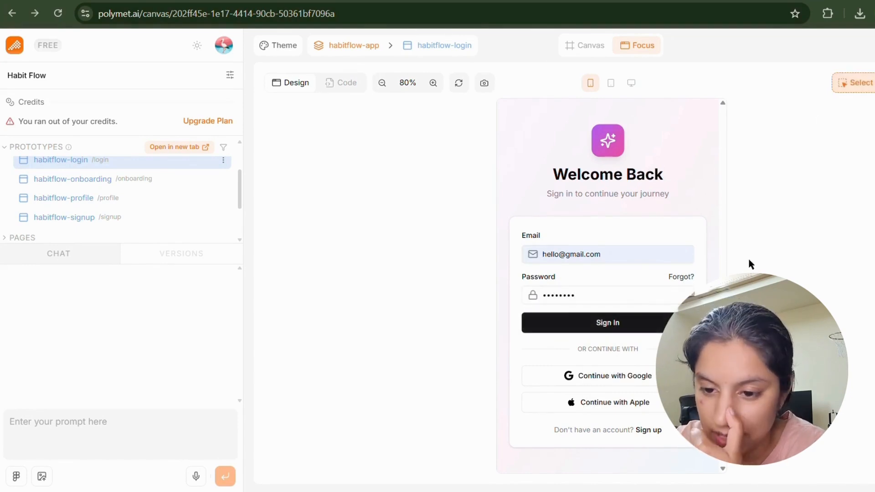
Save the revision comment 'How do i move forward to next screen' on the login form card.
{"action": "left_click", "coordinate": [529, 274]}
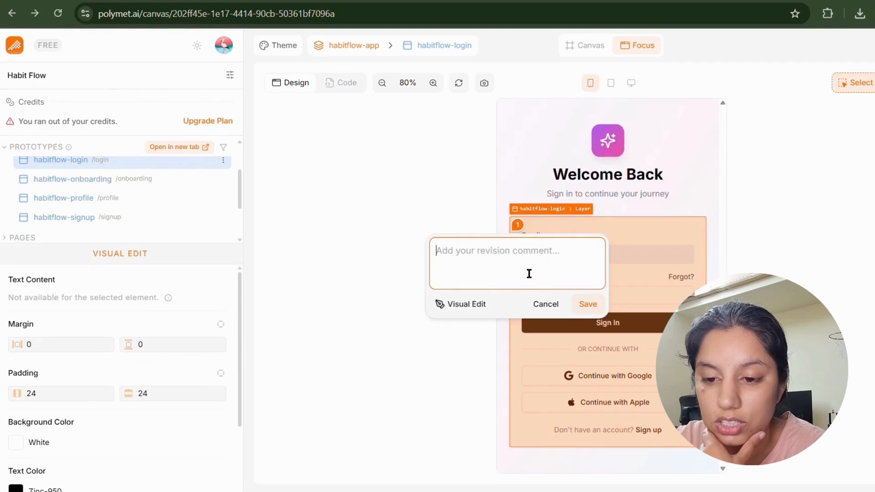
{"action": "key", "text": "Caps_Lock"}
{"action": "type", "text": "H"}
{"action": "key", "text": "Caps_Lock"}
{"action": "type", "text": "ow do "}
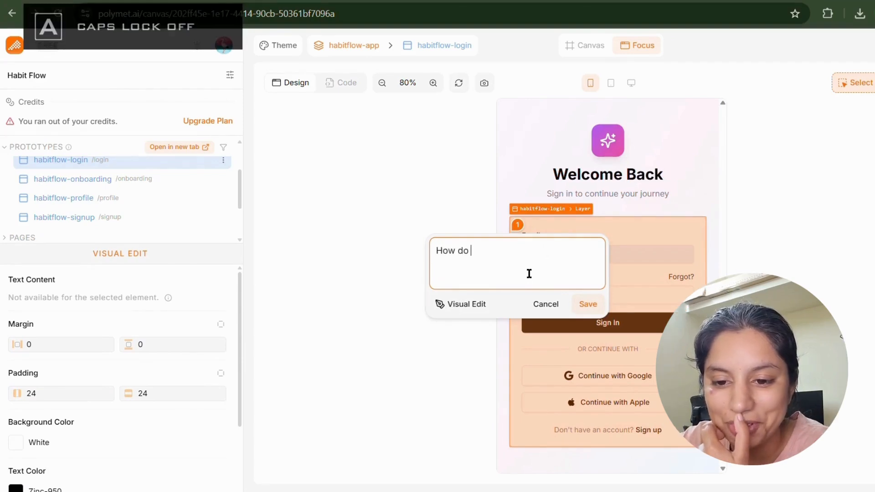
{"action": "type", "text": "i move forward to next screen"}
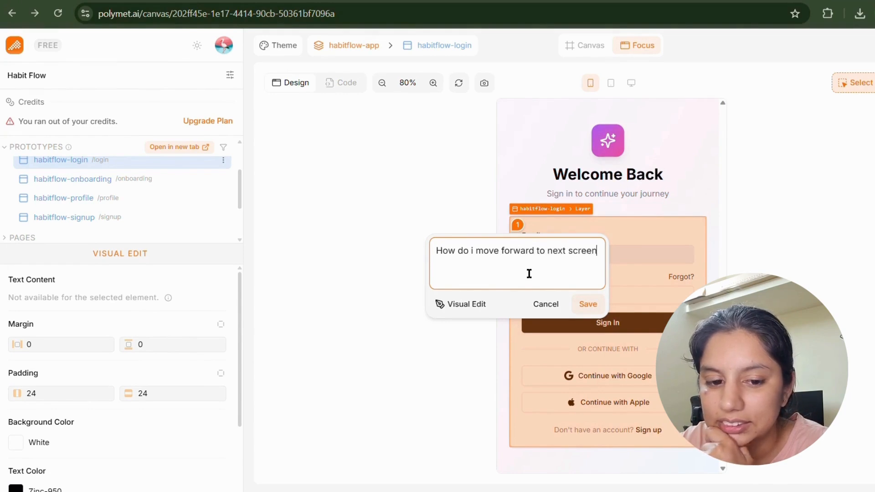
{"action": "key", "text": "Return"}
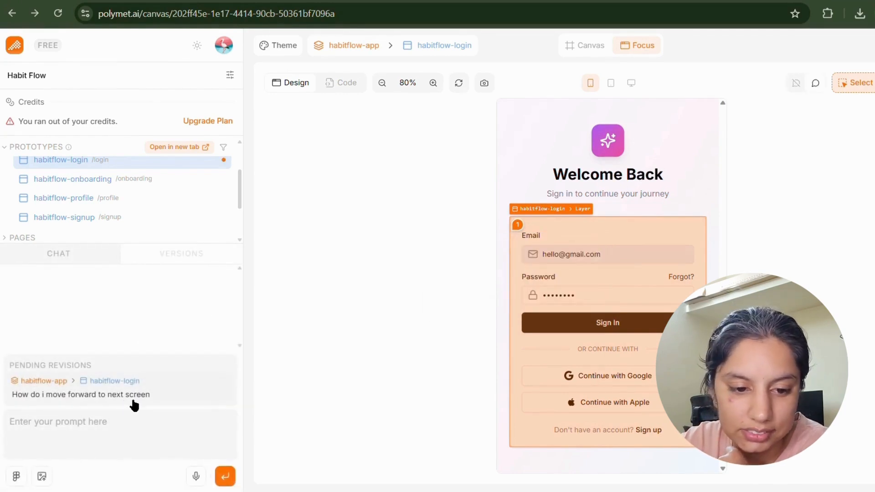
{"action": "left_click", "coordinate": [179, 435]}
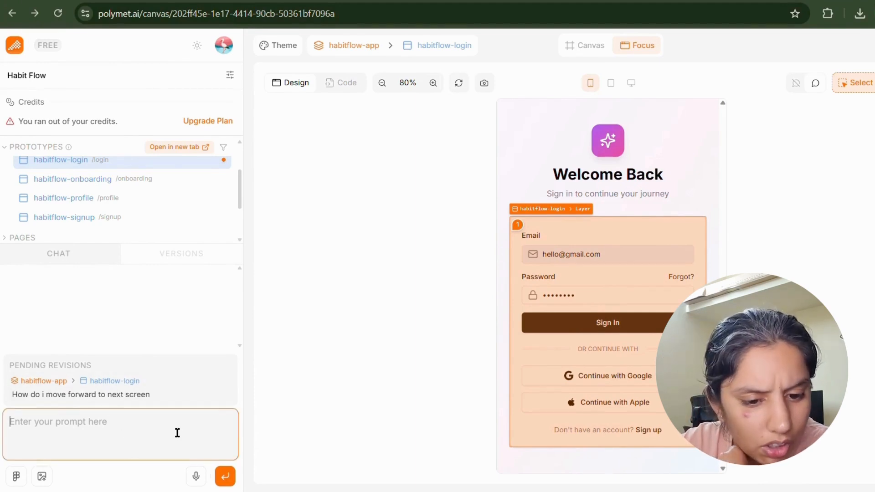
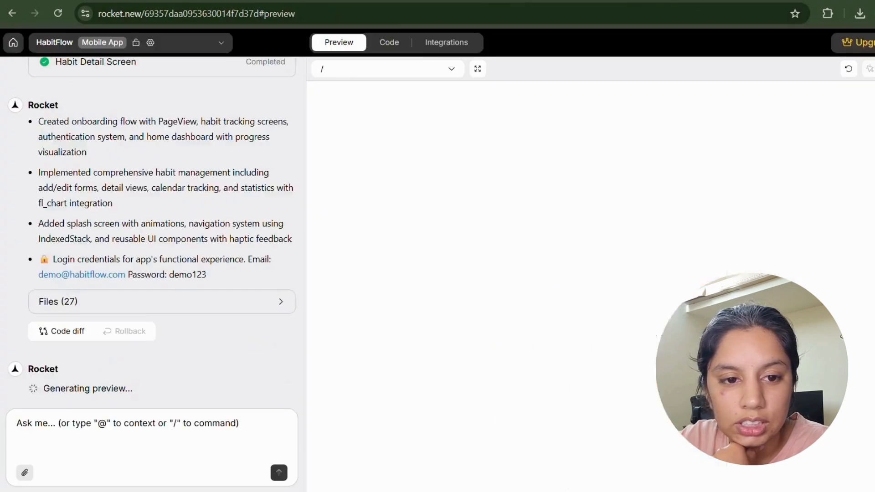
Switch to Rocket and read the HabitFlow build summary bullets, including the login credentials line.
{"action": "left_click", "coordinate": [686, 2]}
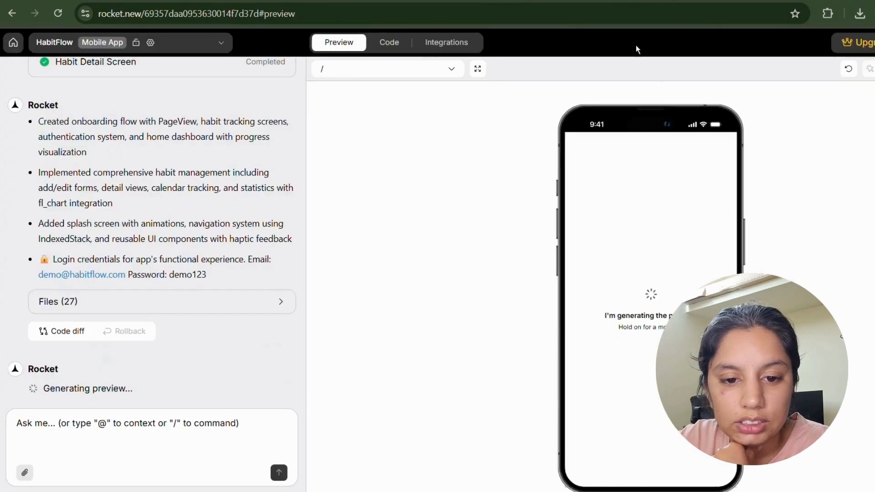
{"action": "scroll", "coordinate": [159, 219], "scroll_direction": "up", "scroll_amount": 5}
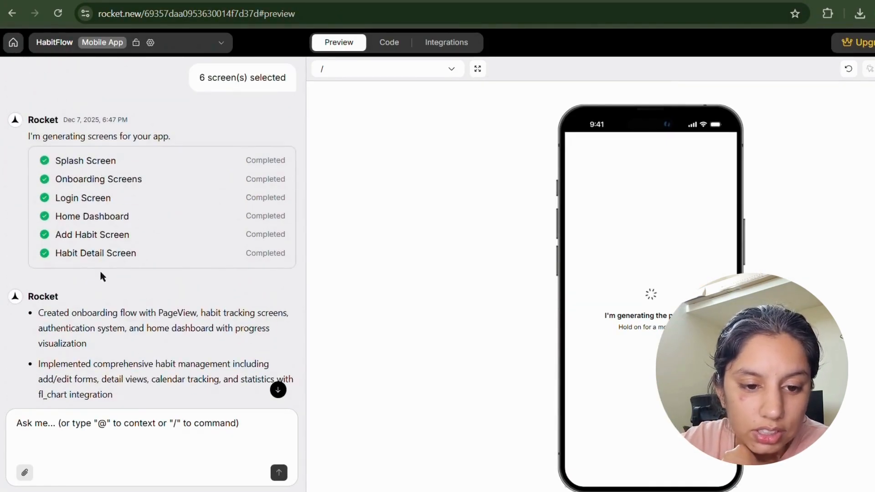
{"action": "left_click_drag", "start_coordinate": [45, 314], "coordinate": [67, 343]}
{"action": "scroll", "coordinate": [67, 346], "scroll_direction": "down", "scroll_amount": 3}
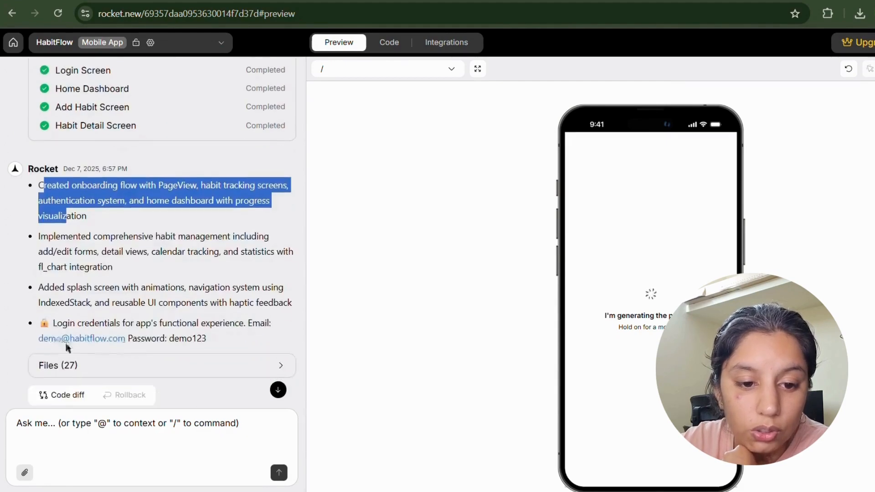
{"action": "left_click_drag", "start_coordinate": [39, 235], "coordinate": [64, 279]}
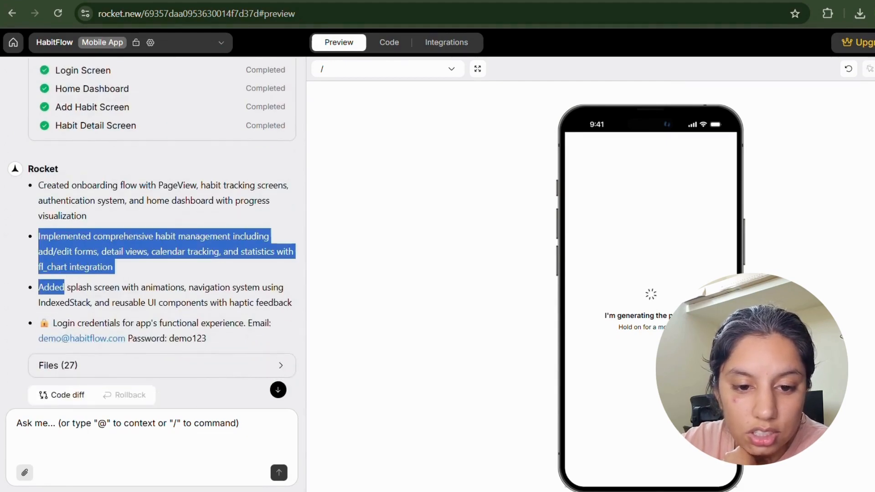
{"action": "left_click_drag", "start_coordinate": [670, 327], "coordinate": [612, 320]}
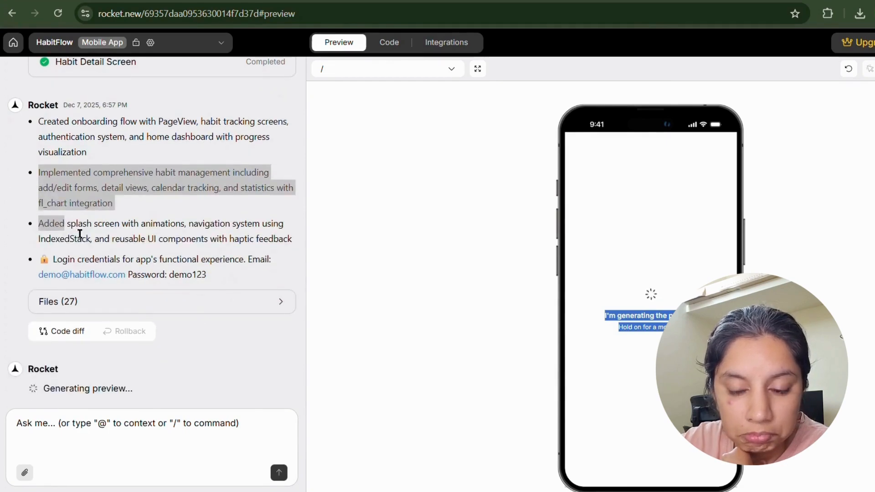
{"action": "left_click_drag", "start_coordinate": [77, 225], "coordinate": [214, 281]}
{"action": "left_click", "coordinate": [213, 280]}
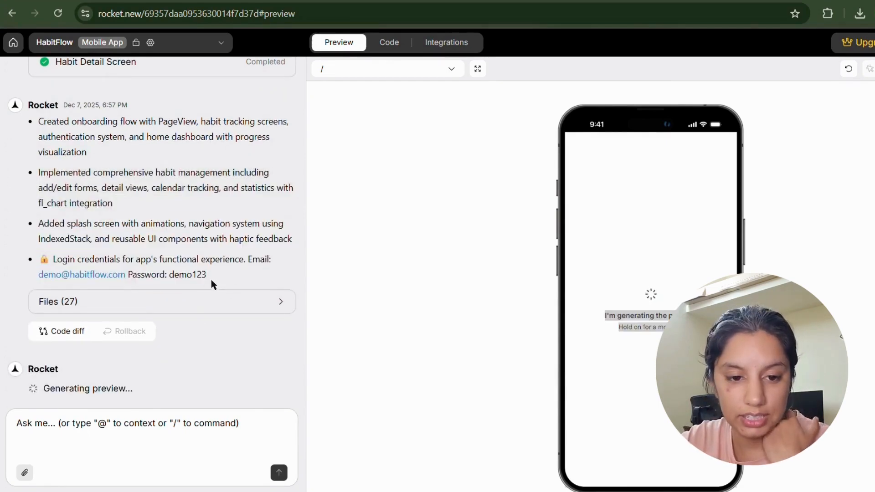
{"action": "left_click_drag", "start_coordinate": [44, 258], "coordinate": [213, 278]}
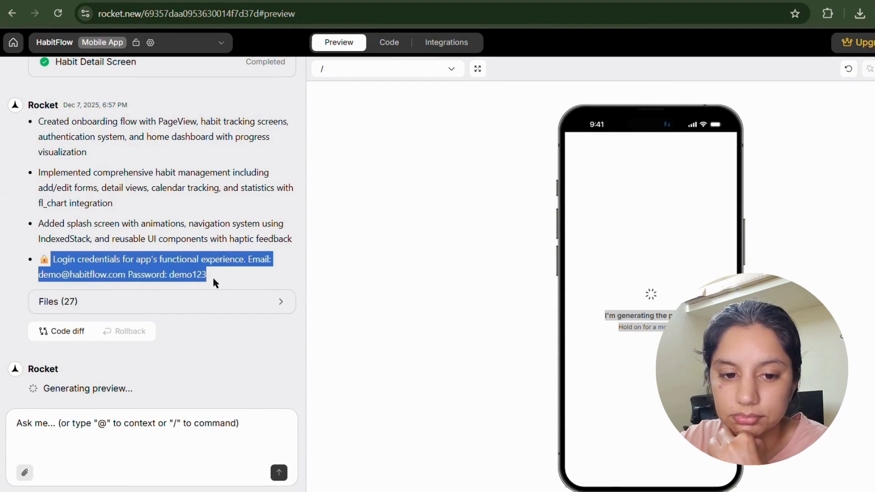
Expand the Files (27) list and scroll through the generated files.
{"action": "left_click", "coordinate": [215, 306]}
{"action": "scroll", "coordinate": [203, 283], "scroll_direction": "up", "scroll_amount": 5}
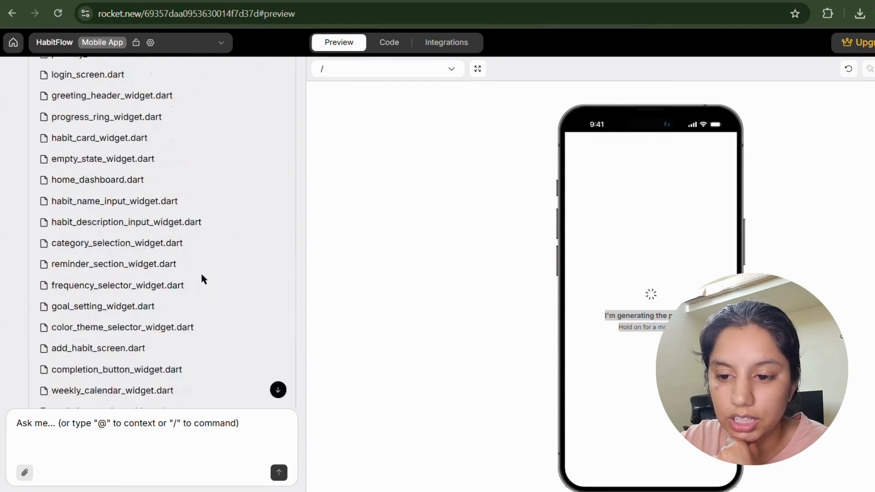
{"action": "scroll", "coordinate": [203, 279], "scroll_direction": "up", "scroll_amount": 10}
{"action": "scroll", "coordinate": [202, 278], "scroll_direction": "down", "scroll_amount": 8}
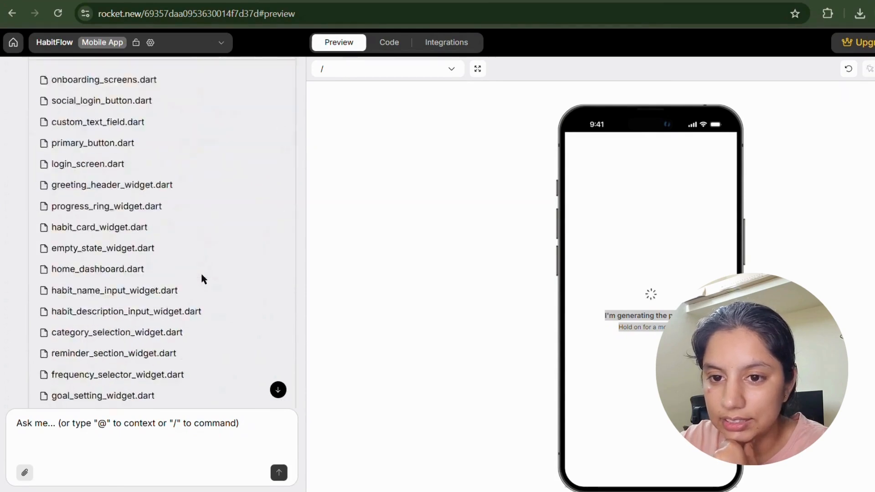
{"action": "scroll", "coordinate": [203, 279], "scroll_direction": "down", "scroll_amount": 6}
{"action": "scroll", "coordinate": [123, 328], "scroll_direction": "up", "scroll_amount": 10}
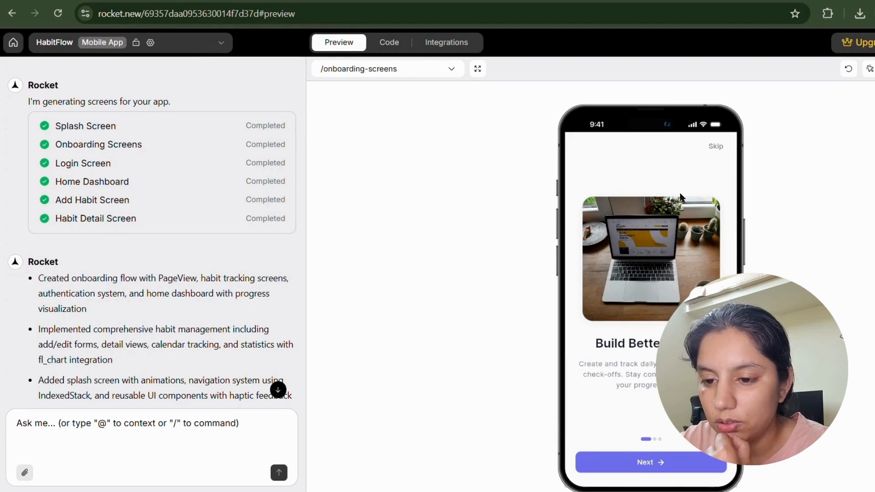
Advance through the three onboarding pages and Get Started to reach the login screen.
{"action": "left_click", "coordinate": [664, 463]}
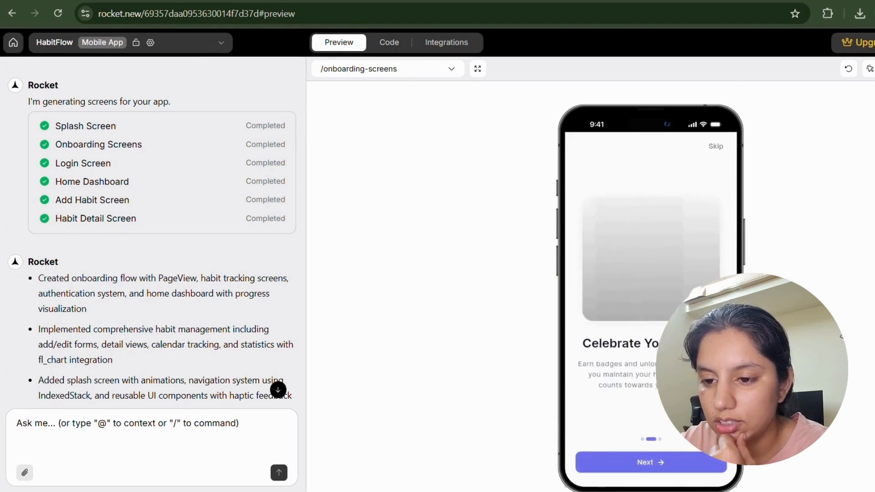
{"action": "left_click", "coordinate": [671, 461]}
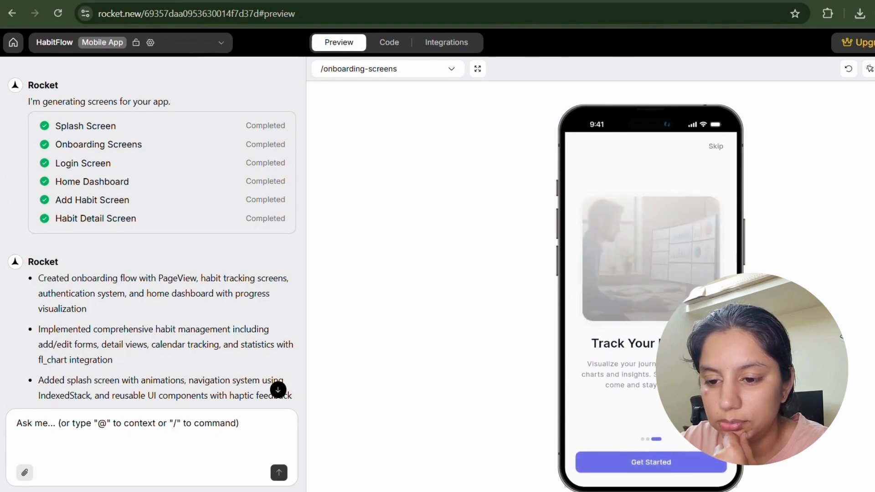
{"action": "left_click", "coordinate": [696, 470]}
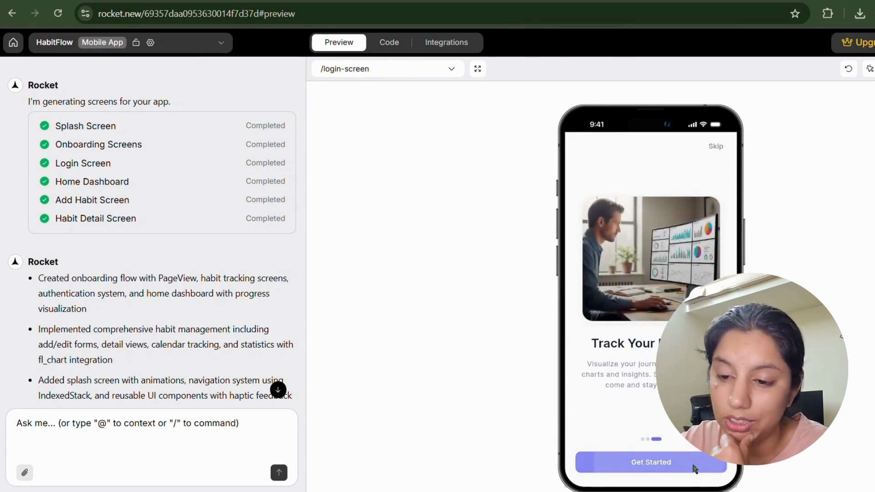
Sign in with the demo account e-mail copied from the chat and the demo password.
{"action": "scroll", "coordinate": [260, 288], "scroll_direction": "down", "scroll_amount": 5}
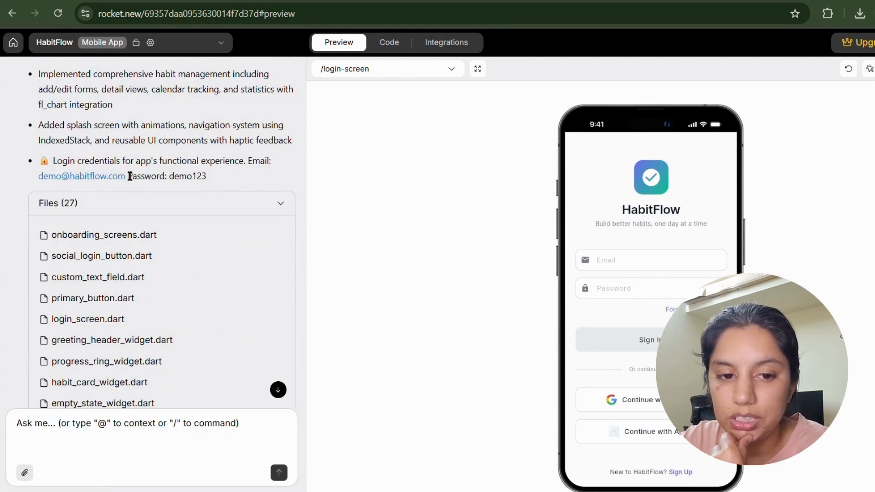
{"action": "left_click_drag", "start_coordinate": [128, 176], "coordinate": [43, 178]}
{"action": "left_click", "coordinate": [648, 258]}
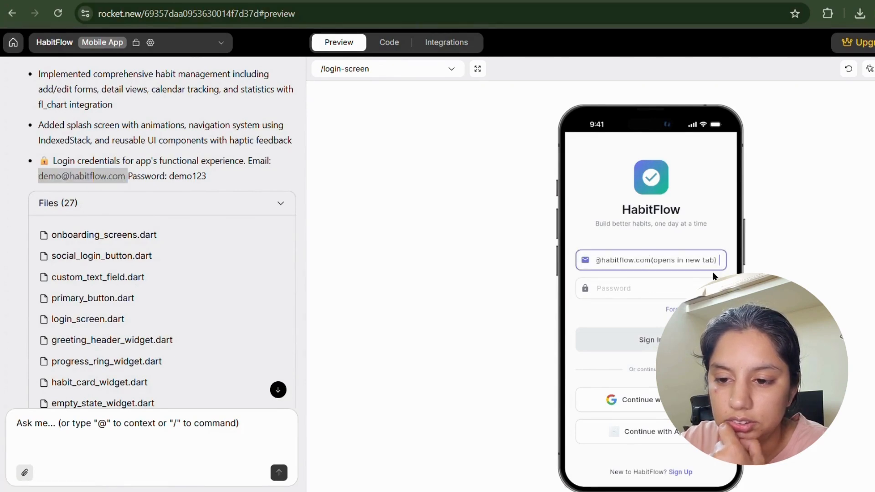
{"action": "key", "text": "BackSpace"}
{"action": "key", "text": "BackSpace"}
{"action": "key", "text": "BackSpace"}
{"action": "key", "text": "BackSpace"}
{"action": "key", "text": "BackSpace"}
{"action": "key", "text": "BackSpace"}
{"action": "key", "text": "BackSpace"}
{"action": "key", "text": "BackSpace"}
{"action": "key", "text": "BackSpace"}
{"action": "key", "text": "BackSpace"}
{"action": "key", "text": "BackSpace"}
{"action": "key", "text": "BackSpace"}
{"action": "key", "text": "BackSpace"}
{"action": "key", "text": "BackSpace"}
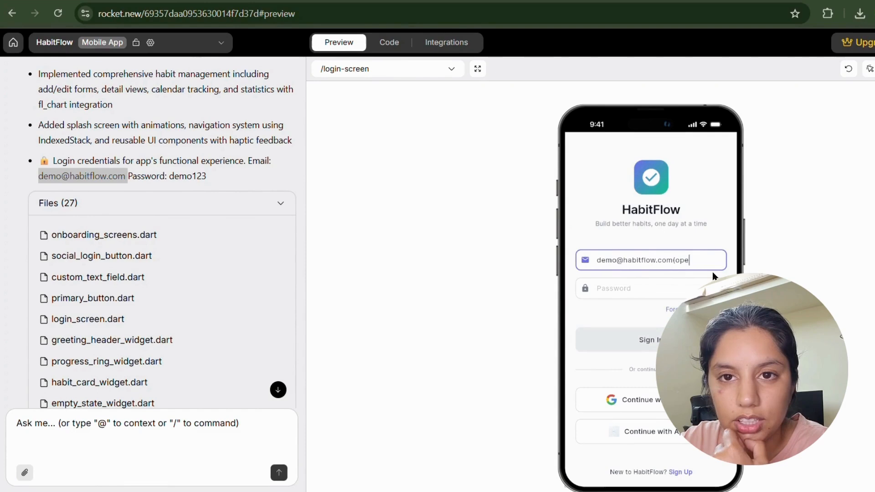
{"action": "key", "text": "BackSpace"}
{"action": "key", "text": "BackSpace"}
{"action": "key", "text": "BackSpace"}
{"action": "key", "text": "BackSpace"}
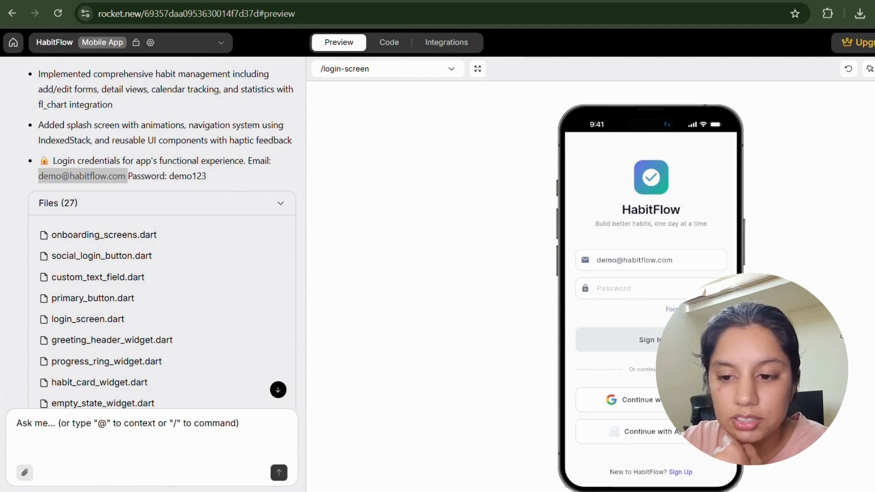
{"action": "left_click", "coordinate": [653, 279]}
{"action": "type", "text": "demo"}
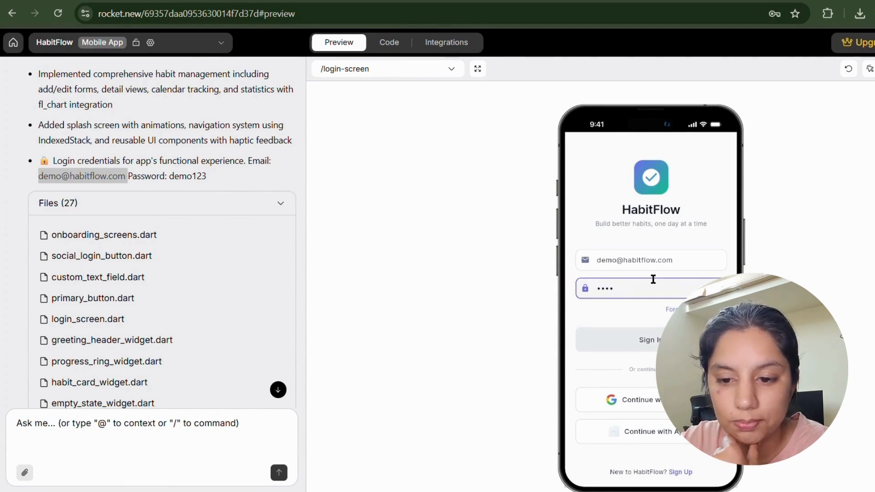
{"action": "key", "text": "Tab"}
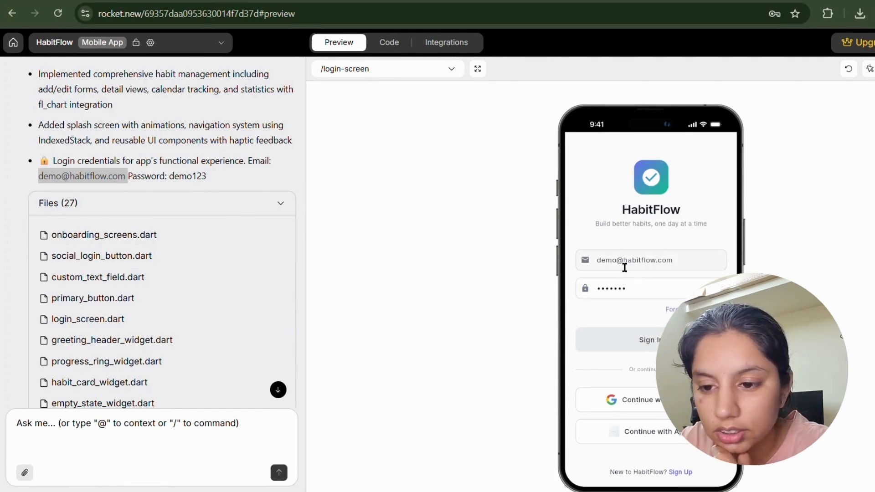
{"action": "left_click", "coordinate": [708, 288]}
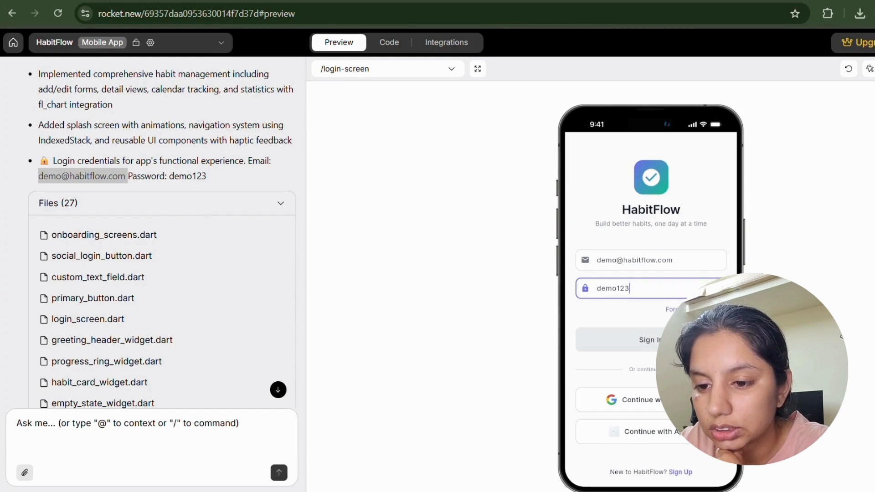
{"action": "left_click", "coordinate": [647, 339]}
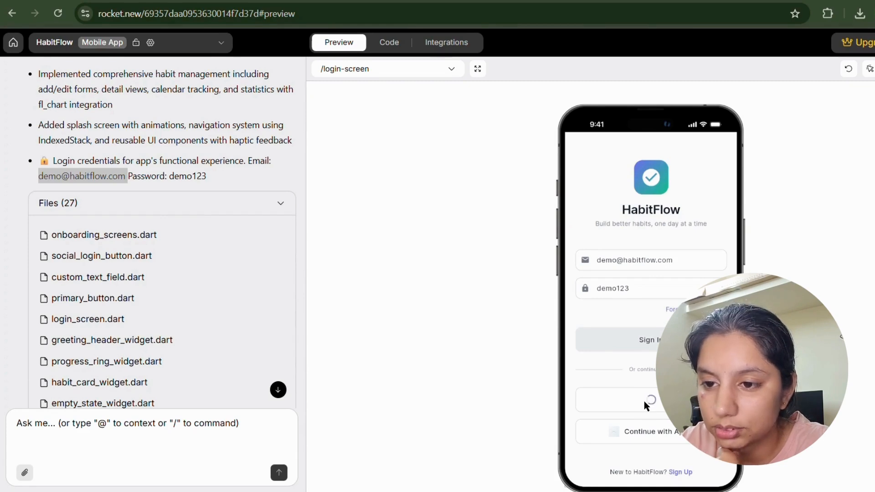
Decline saving the password, then swipe Morning Meditation and Read for 30 Minutes to show Edit and Skip.
{"action": "left_click", "coordinate": [778, 242]}
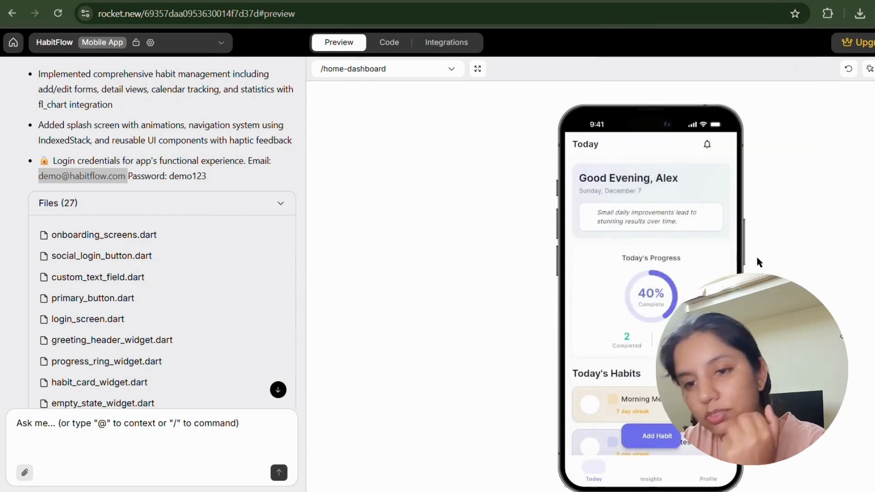
{"action": "scroll", "coordinate": [653, 228], "scroll_direction": "down", "scroll_amount": 1}
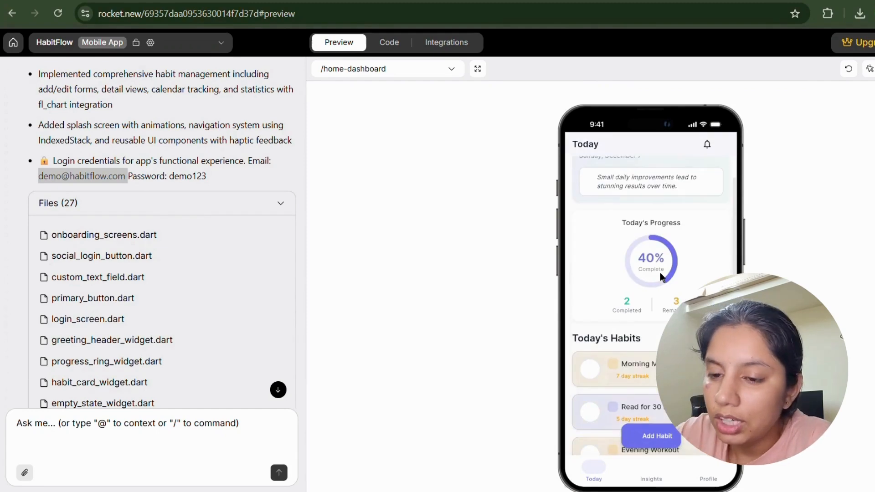
{"action": "scroll", "coordinate": [654, 249], "scroll_direction": "up", "scroll_amount": 1}
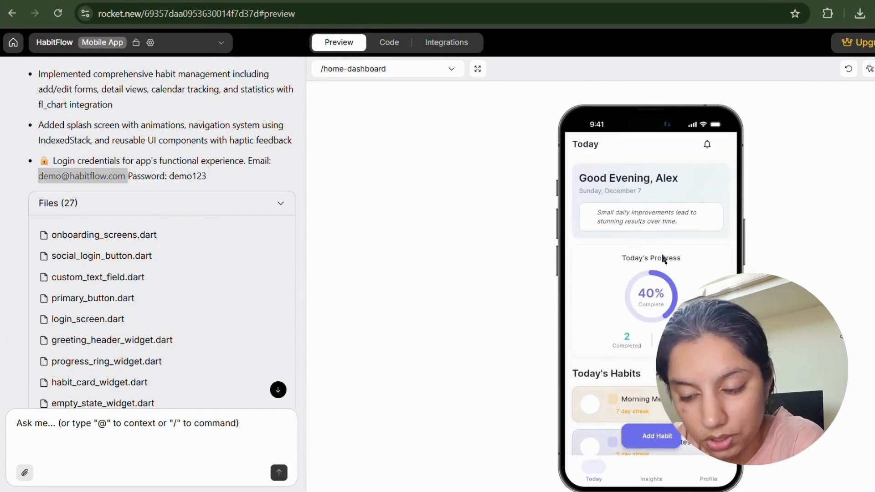
{"action": "scroll", "coordinate": [646, 304], "scroll_direction": "down", "scroll_amount": 1}
{"action": "scroll", "coordinate": [646, 304], "scroll_direction": "down", "scroll_amount": 1}
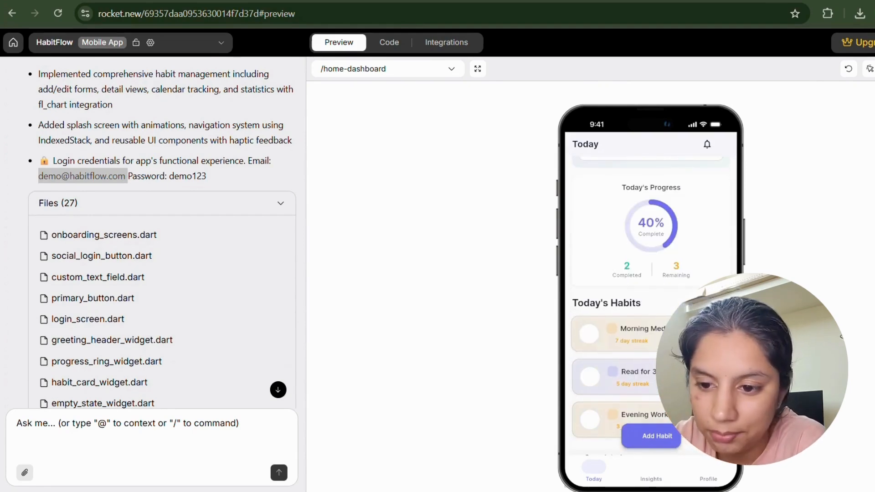
{"action": "scroll", "coordinate": [646, 304], "scroll_direction": "down", "scroll_amount": 4}
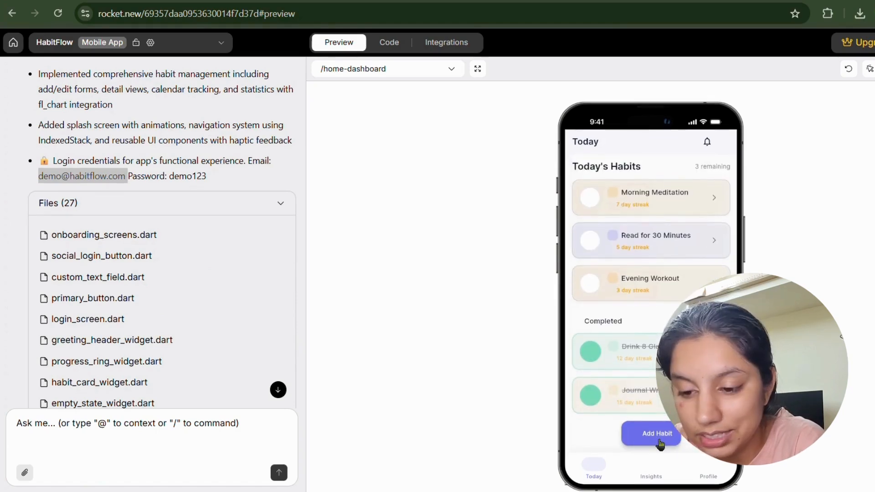
{"action": "scroll", "coordinate": [707, 275], "scroll_direction": "up", "scroll_amount": 2}
{"action": "left_click_drag", "start_coordinate": [707, 275], "coordinate": [575, 299]}
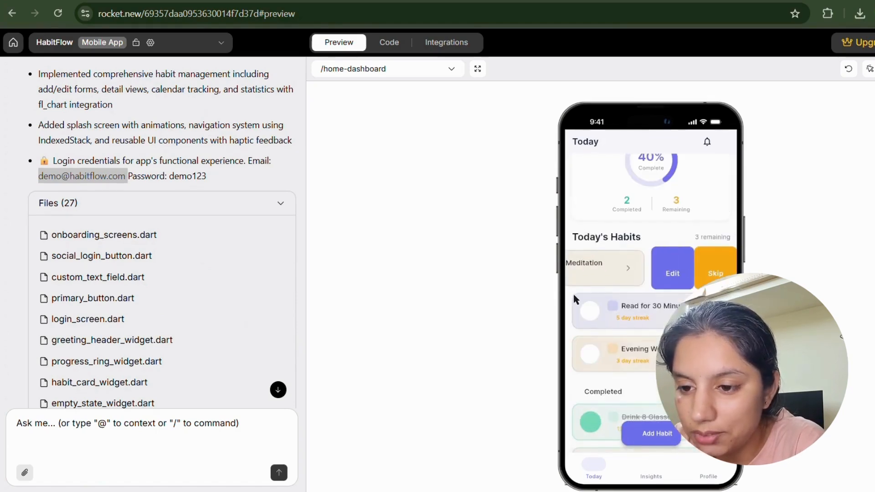
{"action": "left_click_drag", "start_coordinate": [684, 314], "coordinate": [588, 327]}
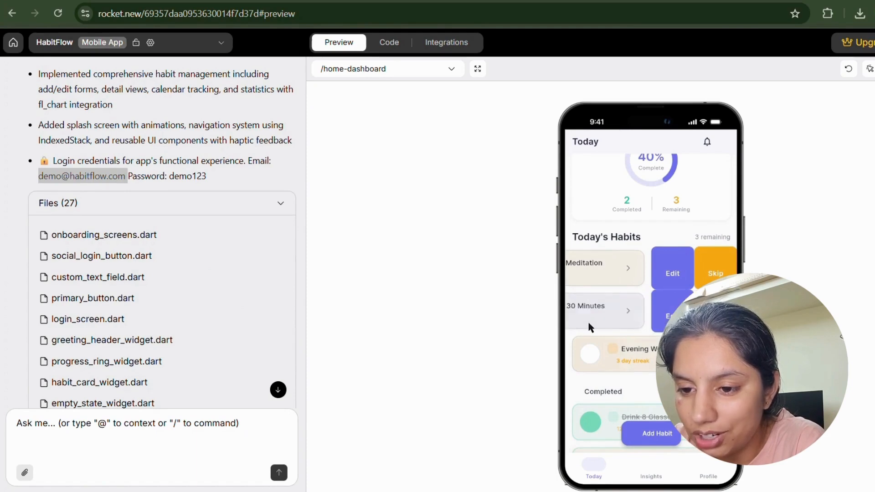
In the habit form, enter the name 'Morning Yoga' and description 'yoga se hi hoga'.
{"action": "left_click", "coordinate": [669, 315]}
{"action": "scroll", "coordinate": [665, 236], "scroll_direction": "down", "scroll_amount": 1}
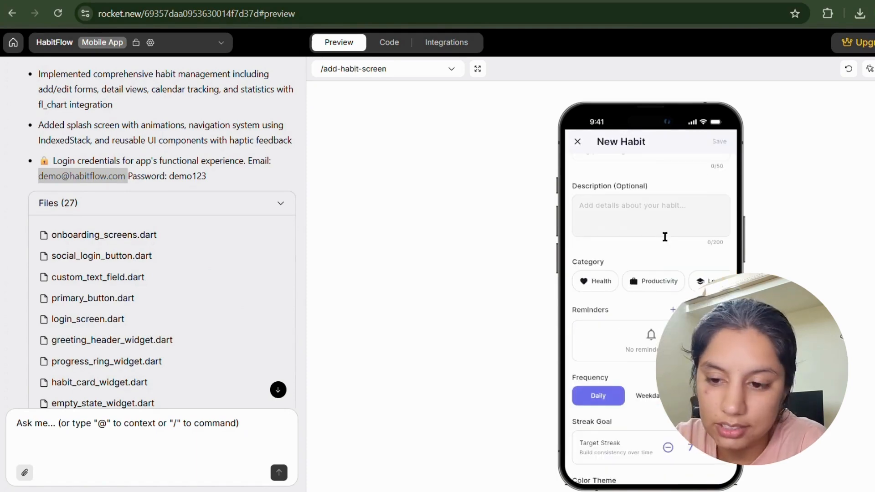
{"action": "scroll", "coordinate": [665, 238], "scroll_direction": "down", "scroll_amount": 3}
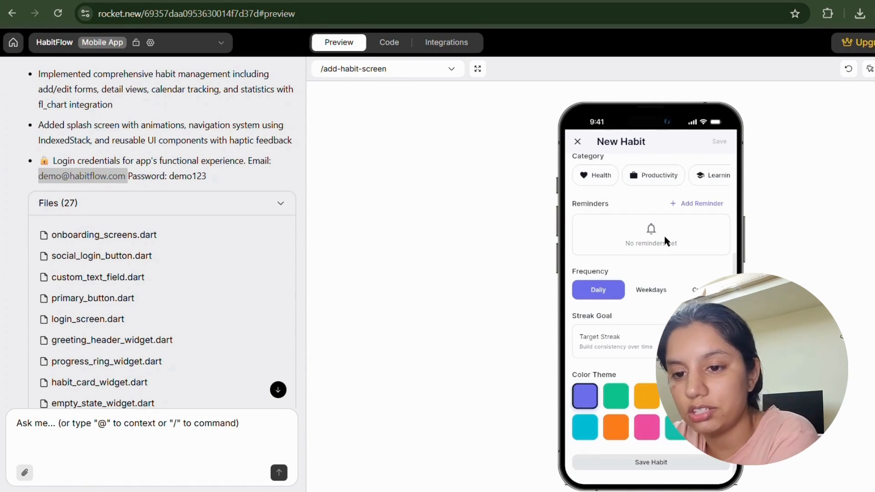
{"action": "scroll", "coordinate": [662, 235], "scroll_direction": "up", "scroll_amount": 5}
{"action": "left_click", "coordinate": [643, 189]}
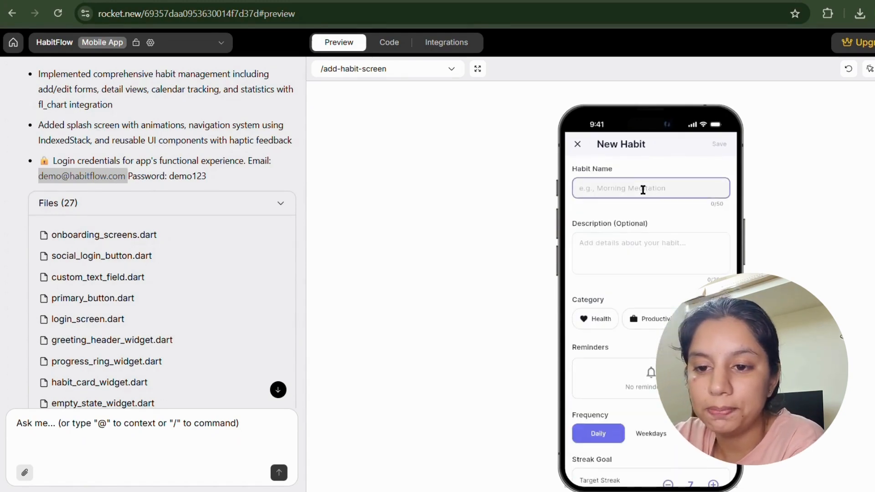
{"action": "key", "text": "Caps_Lock"}
{"action": "type", "text": "M"}
{"action": "key", "text": "Caps_Lock"}
{"action": "type", "text": "orning "}
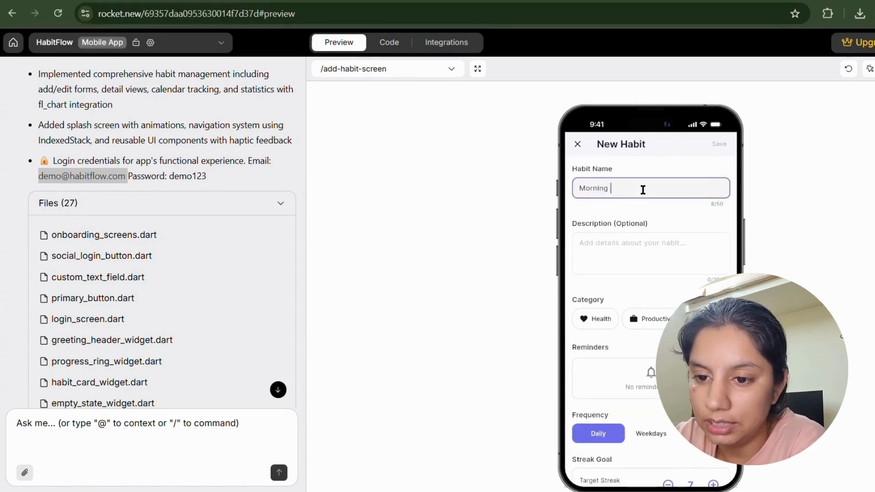
{"action": "type", "text": "Yoga"}
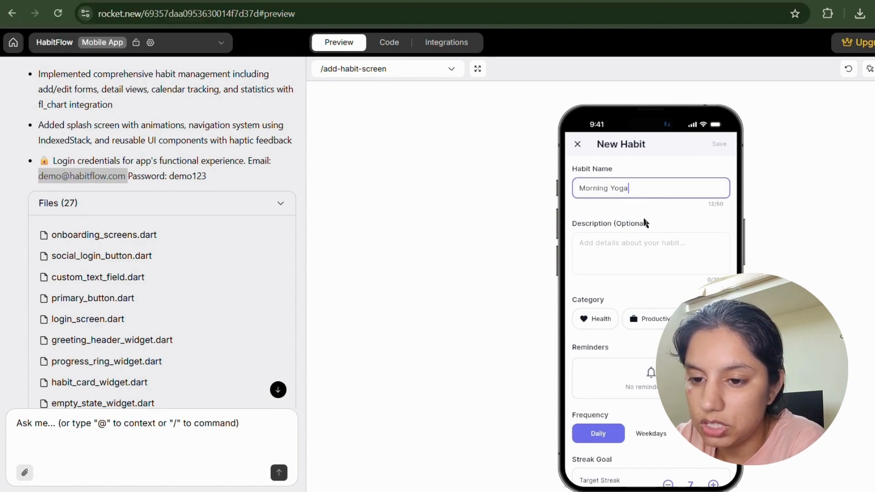
{"action": "left_click", "coordinate": [643, 241]}
{"action": "type", "text": "yoga s"}
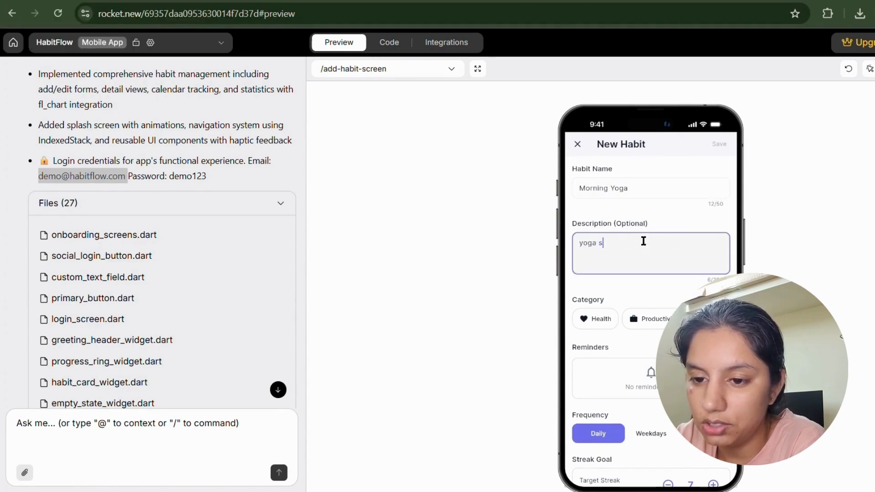
{"action": "type", "text": "e hi hoga"}
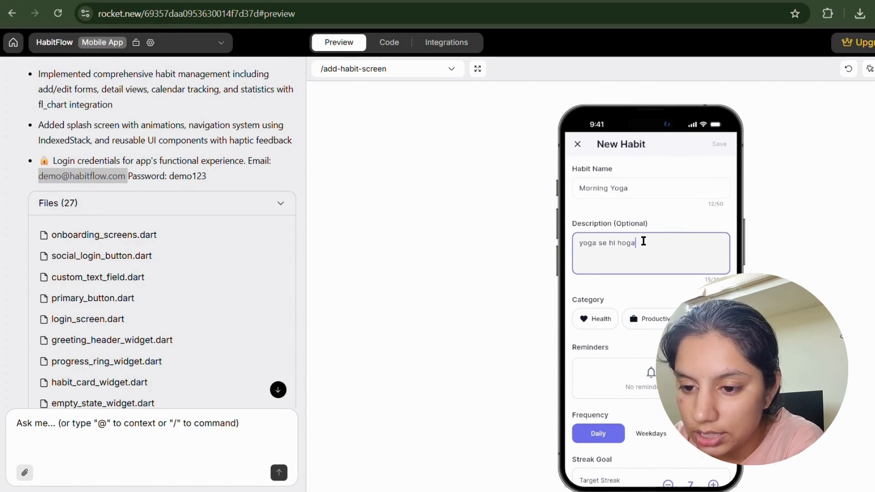
Set the category to Health and the yellow colour theme, then save the habit.
{"action": "left_click", "coordinate": [650, 318]}
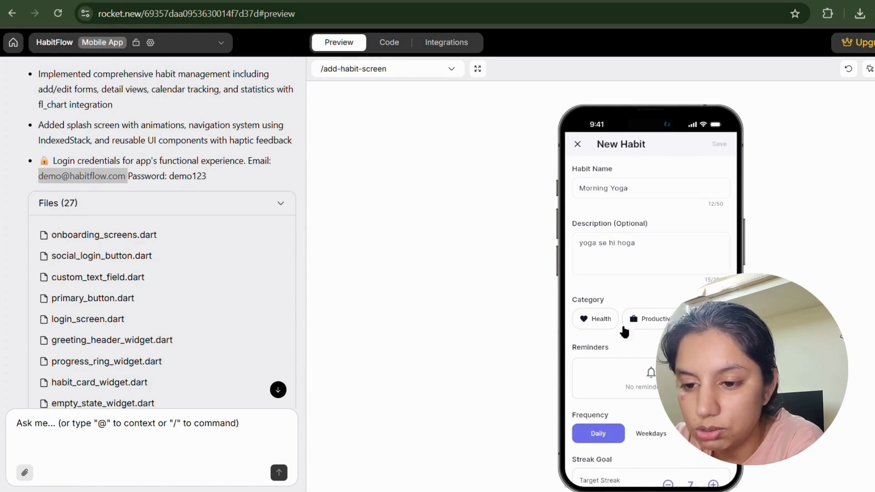
{"action": "left_click", "coordinate": [600, 321]}
{"action": "scroll", "coordinate": [652, 399], "scroll_direction": "down", "scroll_amount": 1}
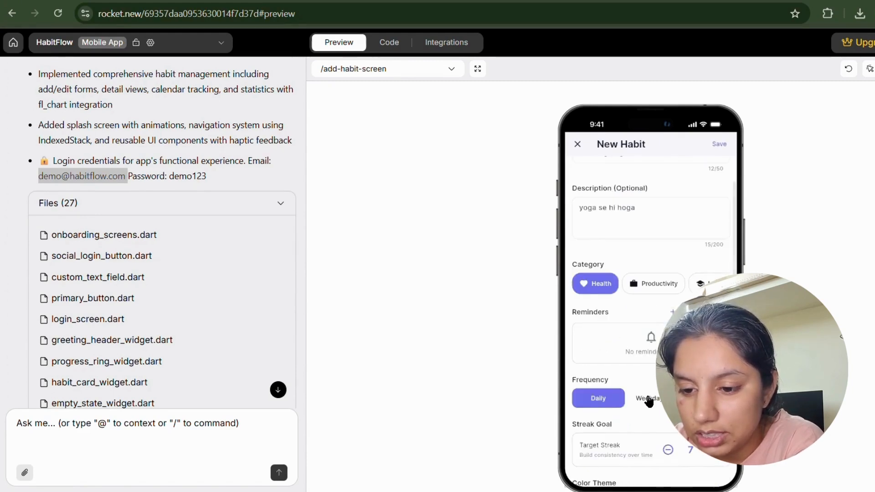
{"action": "scroll", "coordinate": [649, 400], "scroll_direction": "down", "scroll_amount": 2}
{"action": "scroll", "coordinate": [641, 432], "scroll_direction": "down", "scroll_amount": 1}
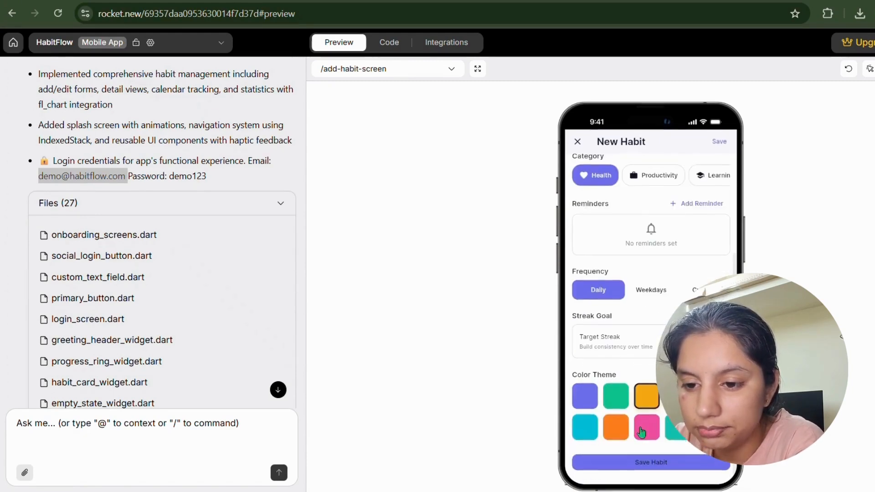
{"action": "left_click", "coordinate": [582, 328]}
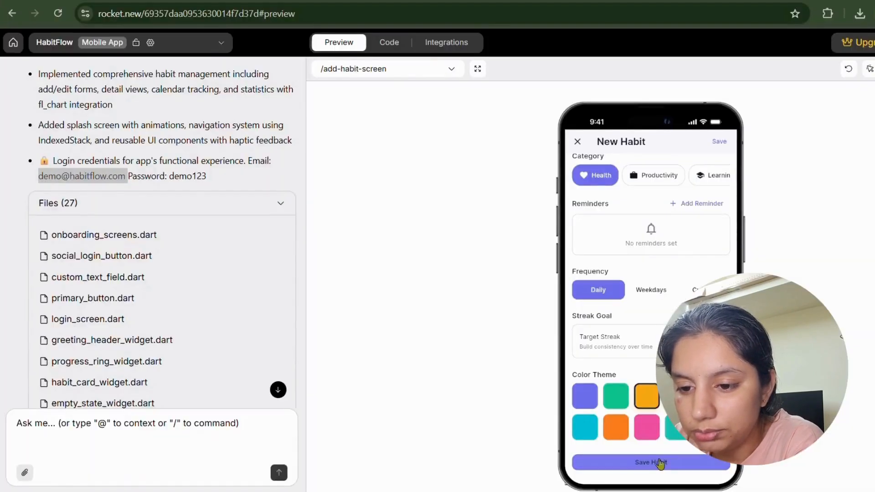
{"action": "left_click", "coordinate": [660, 463]}
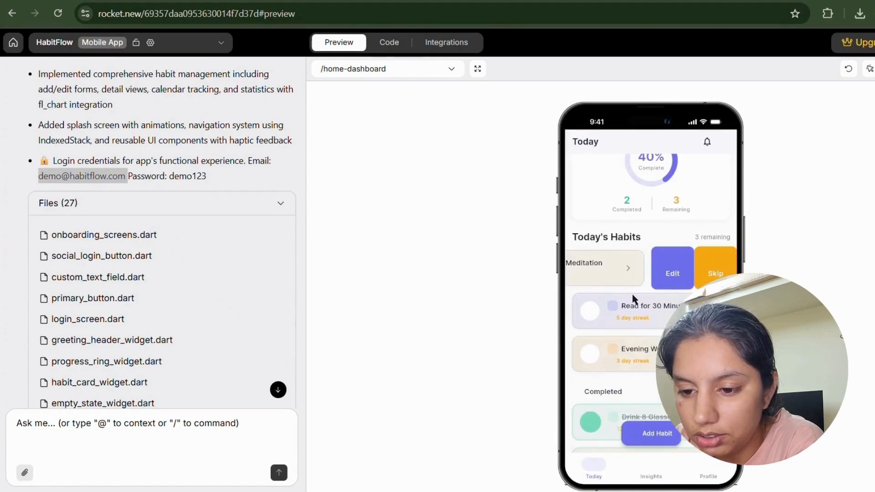
Reveal the water habit's actions, then open a blank Add Habit form and close it unsaved.
{"action": "scroll", "coordinate": [640, 362], "scroll_direction": "up", "scroll_amount": 3}
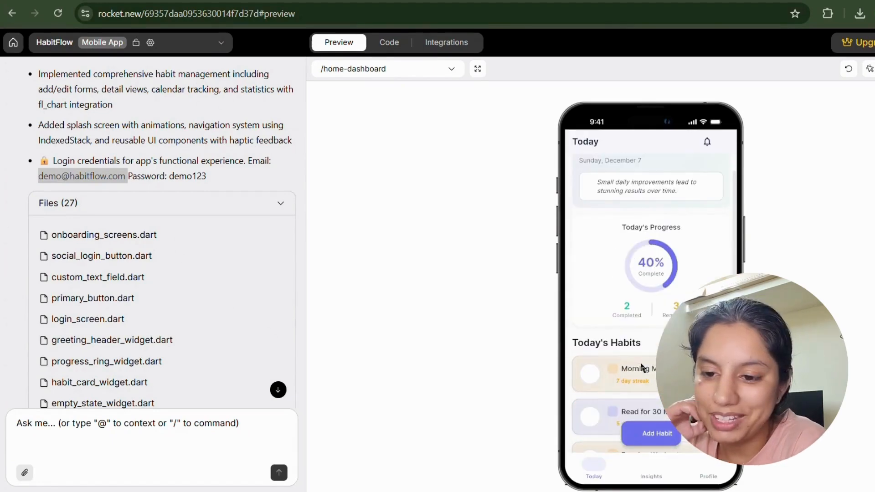
{"action": "scroll", "coordinate": [640, 363], "scroll_direction": "down", "scroll_amount": 2}
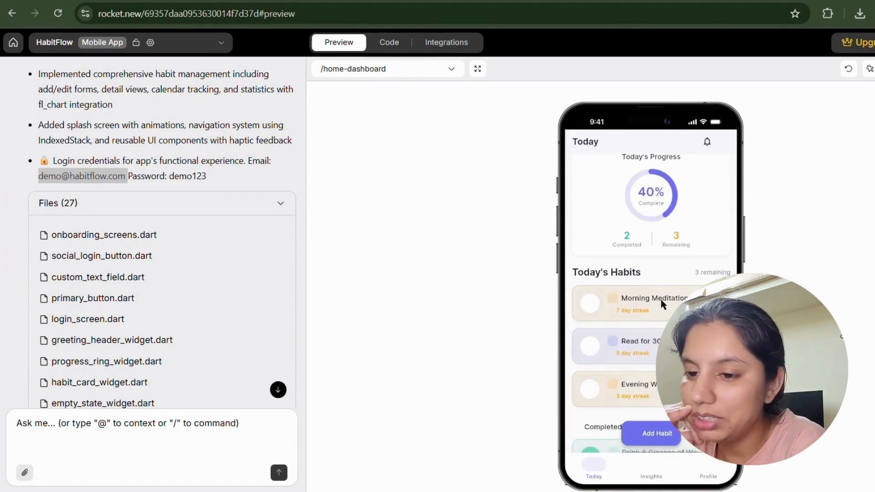
{"action": "scroll", "coordinate": [656, 335], "scroll_direction": "down", "scroll_amount": 3}
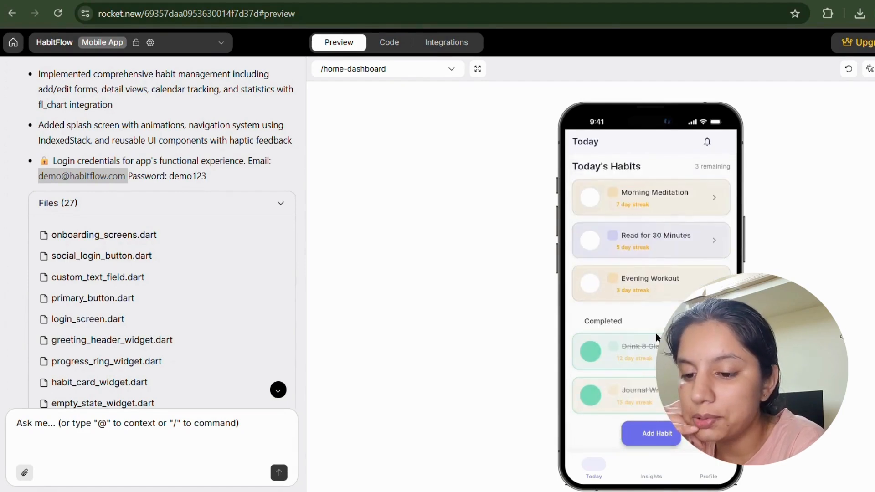
{"action": "left_click_drag", "start_coordinate": [656, 352], "coordinate": [655, 380]}
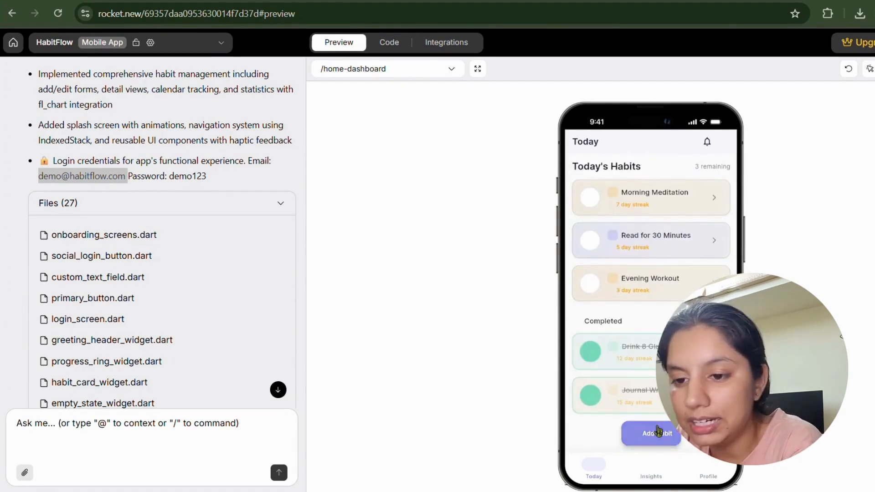
{"action": "left_click", "coordinate": [657, 431]}
{"action": "scroll", "coordinate": [631, 319], "scroll_direction": "down", "scroll_amount": 3}
{"action": "scroll", "coordinate": [630, 322], "scroll_direction": "up", "scroll_amount": 3}
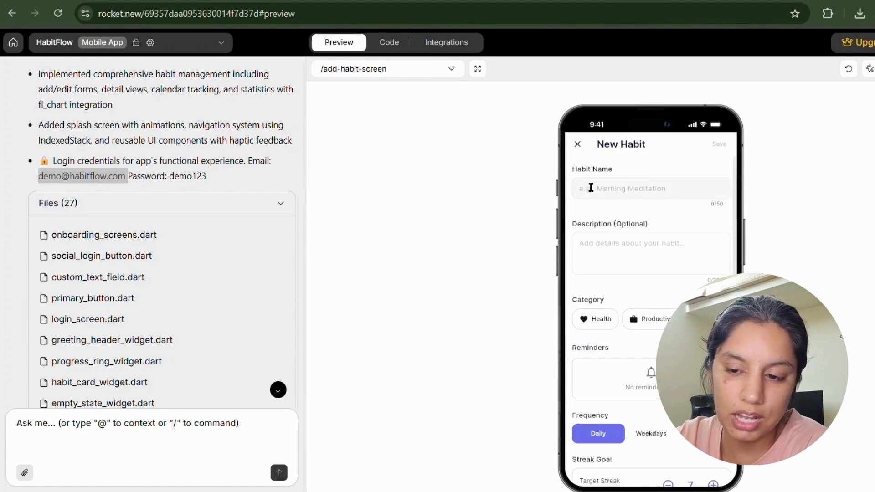
{"action": "left_click", "coordinate": [578, 144]}
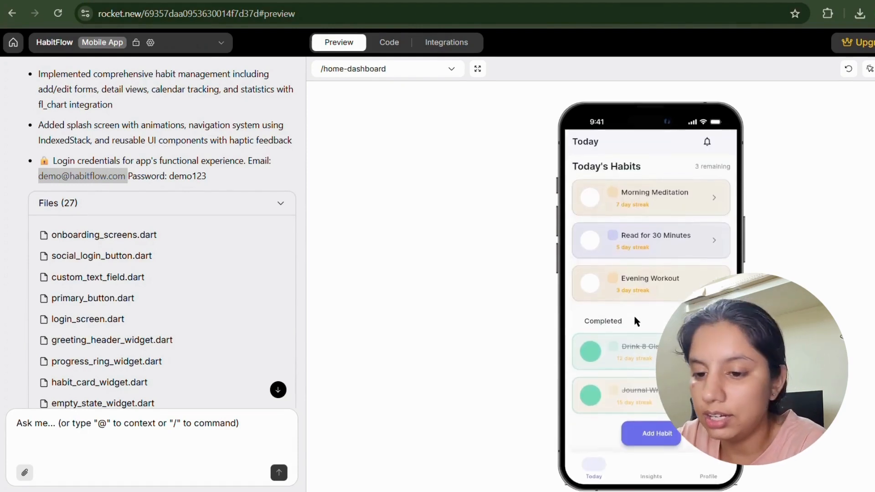
Open Morning Meditation's details, mark and unmark today's completion, and scroll its statistics and achievements.
{"action": "left_click", "coordinate": [648, 469]}
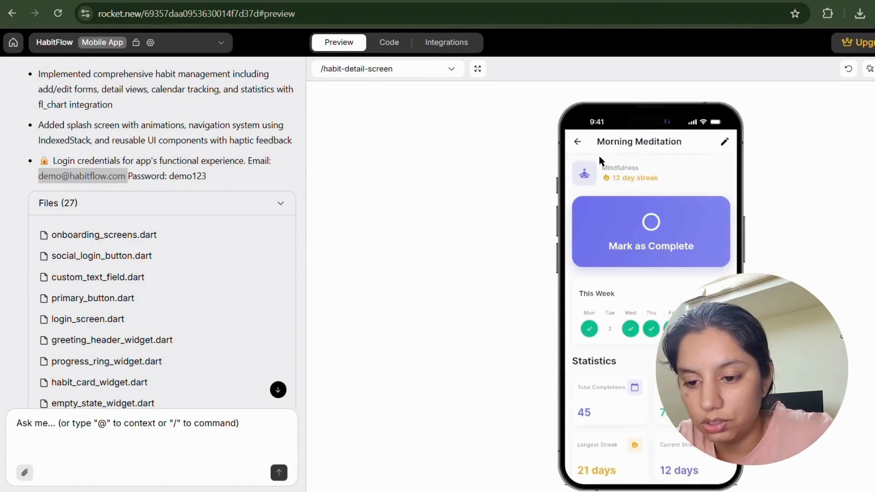
{"action": "left_click", "coordinate": [611, 200]}
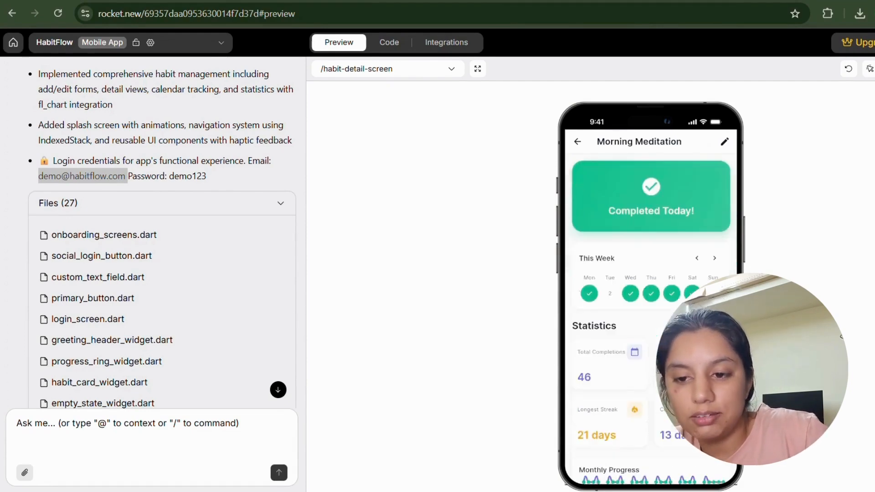
{"action": "left_click", "coordinate": [652, 230]}
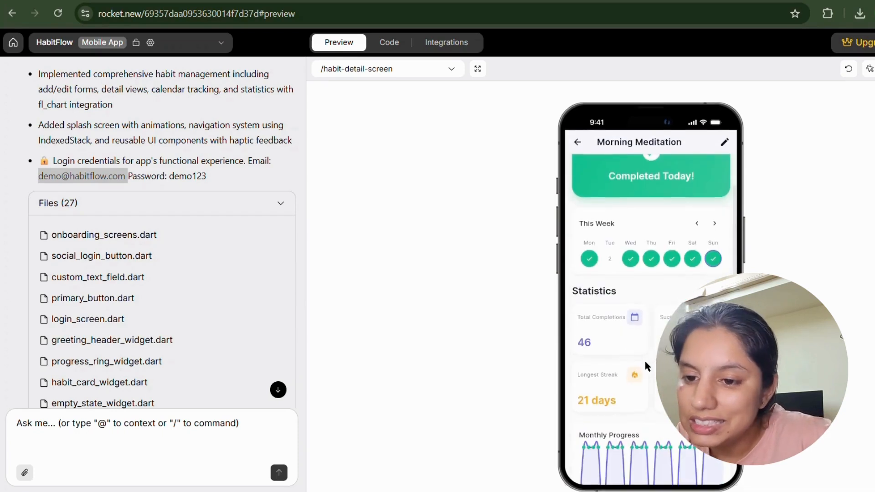
{"action": "scroll", "coordinate": [624, 334], "scroll_direction": "down", "scroll_amount": 2}
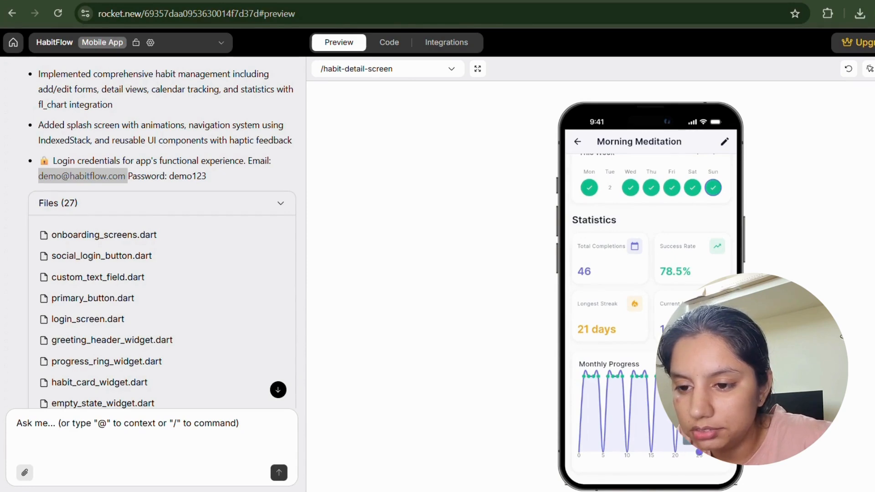
{"action": "scroll", "coordinate": [693, 253], "scroll_direction": "down", "scroll_amount": 6}
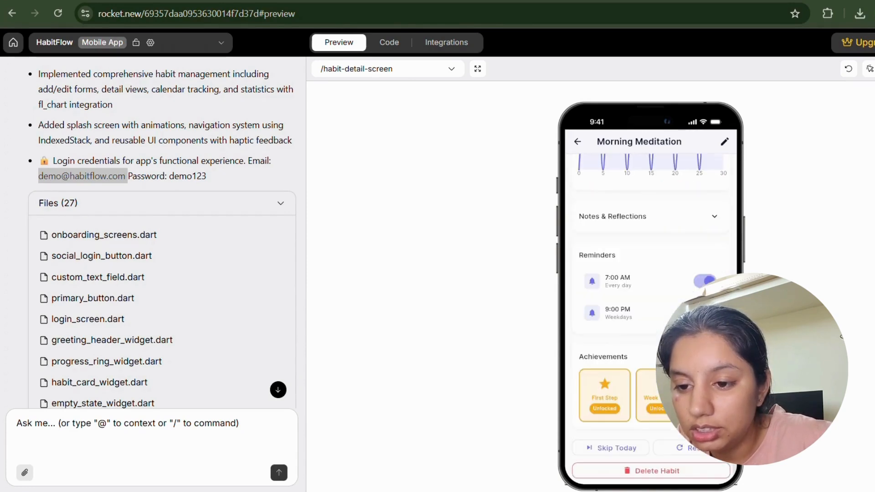
{"action": "scroll", "coordinate": [651, 296], "scroll_direction": "down", "scroll_amount": 1}
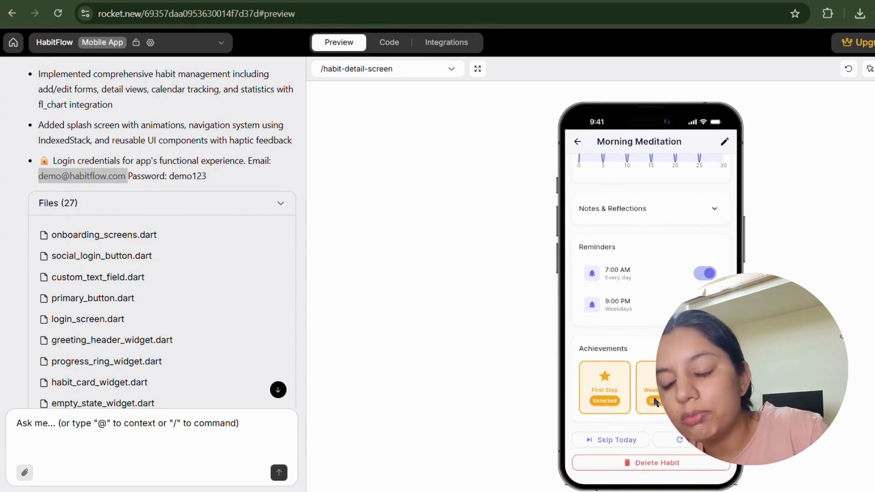
Cancel the Skip Today dialog and return to the Today dashboard.
{"action": "left_click", "coordinate": [633, 443]}
{"action": "left_click", "coordinate": [688, 334]}
{"action": "scroll", "coordinate": [670, 275], "scroll_direction": "up", "scroll_amount": 5}
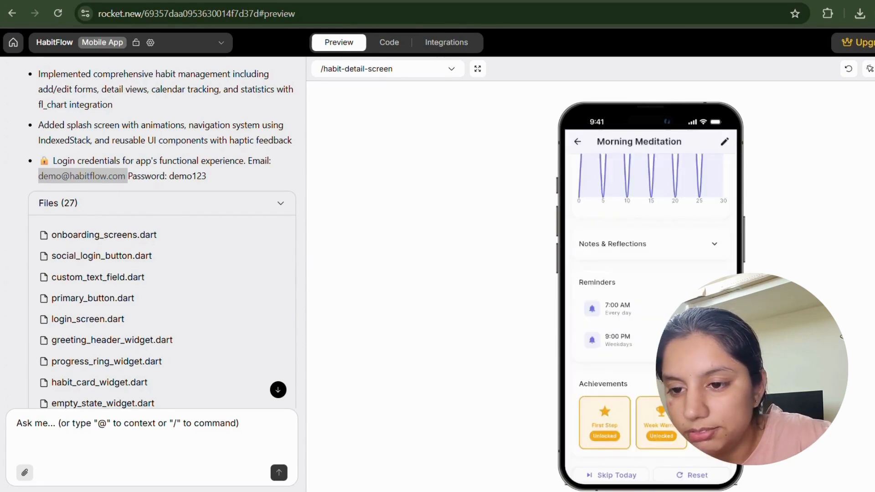
{"action": "left_click", "coordinate": [584, 144]}
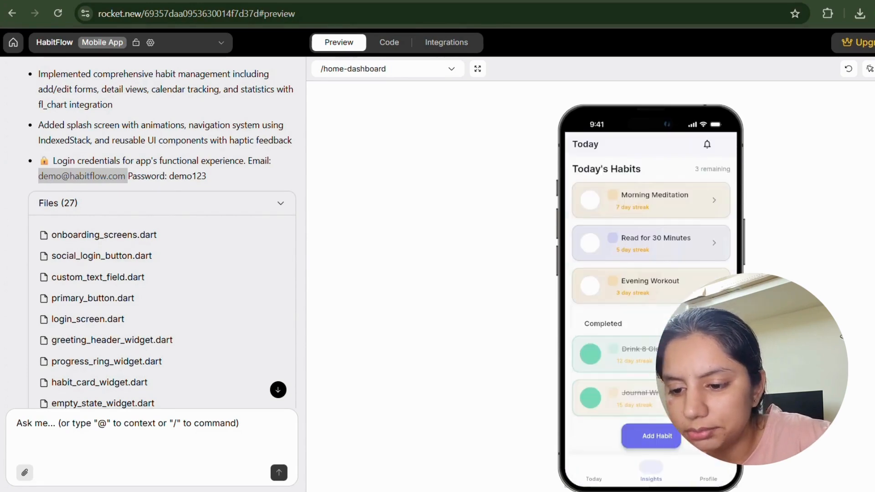
Switch the preview to the /login-screen route via the Profile tab and open the route dropdown.
{"action": "left_click", "coordinate": [719, 468]}
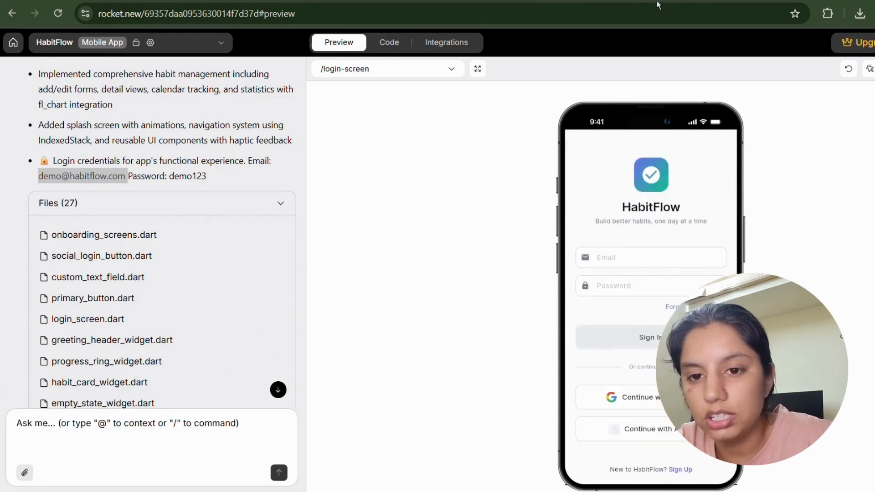
{"action": "scroll", "coordinate": [272, 191], "scroll_direction": "down", "scroll_amount": 10}
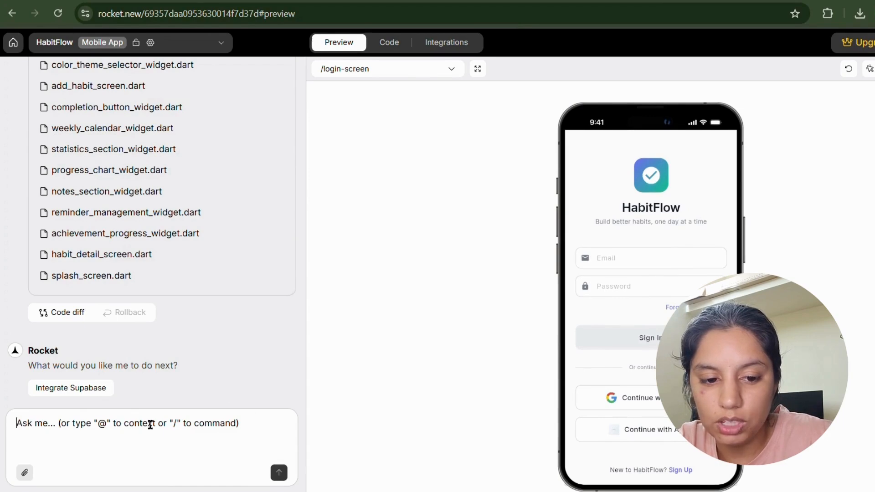
{"action": "scroll", "coordinate": [171, 341], "scroll_direction": "up", "scroll_amount": 8}
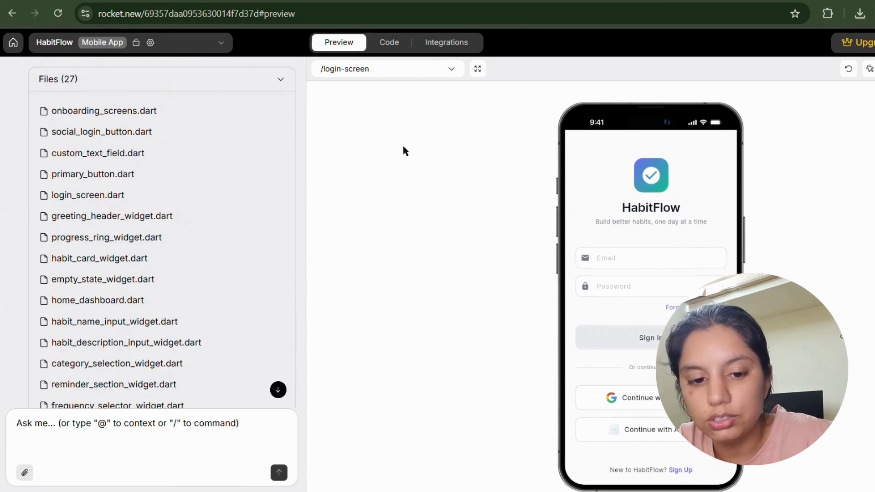
{"action": "left_click", "coordinate": [447, 67]}
{"action": "scroll", "coordinate": [439, 103], "scroll_direction": "up", "scroll_amount": 3}
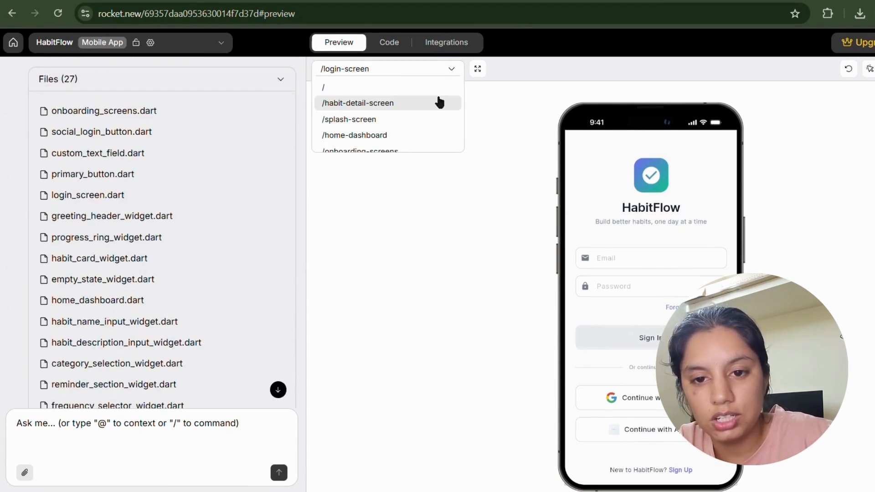
Scroll through README.md in the Code view, then show the Integrations page.
{"action": "left_click", "coordinate": [380, 43]}
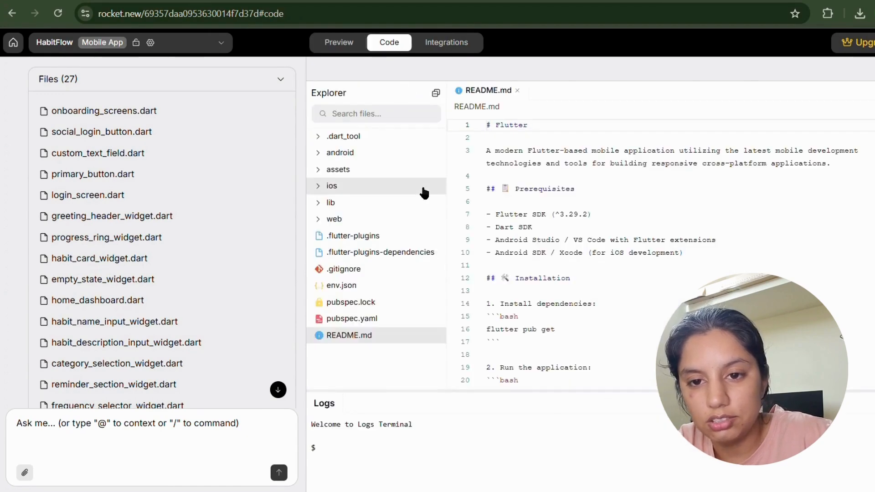
{"action": "scroll", "coordinate": [844, 199], "scroll_direction": "down", "scroll_amount": 10}
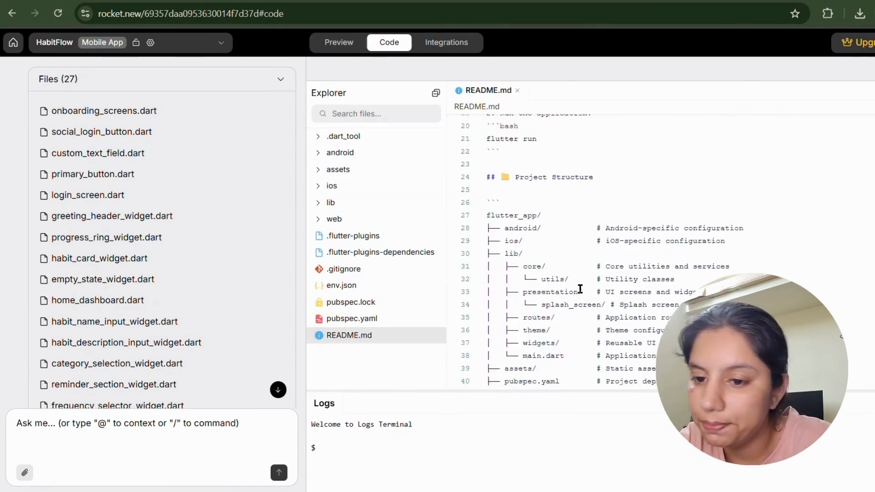
{"action": "scroll", "coordinate": [843, 199], "scroll_direction": "up", "scroll_amount": 5}
{"action": "scroll", "coordinate": [844, 199], "scroll_direction": "down", "scroll_amount": 10}
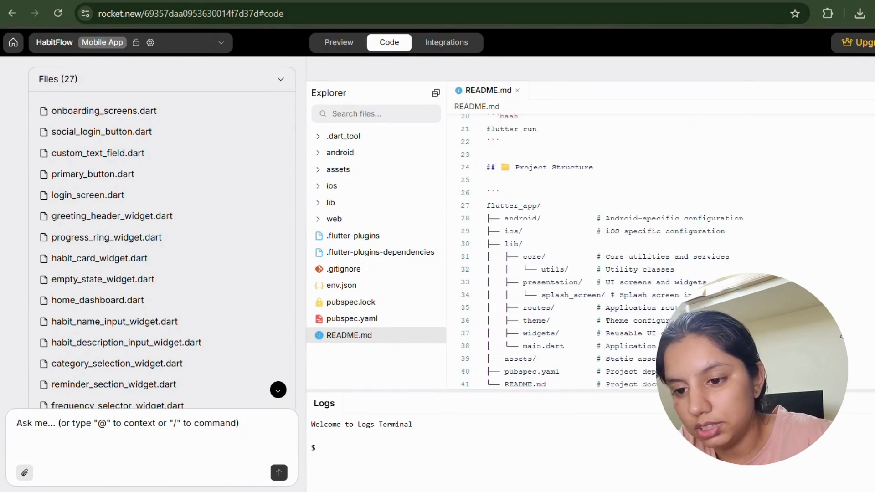
{"action": "scroll", "coordinate": [725, 276], "scroll_direction": "up", "scroll_amount": 5}
{"action": "scroll", "coordinate": [724, 276], "scroll_direction": "down", "scroll_amount": 5}
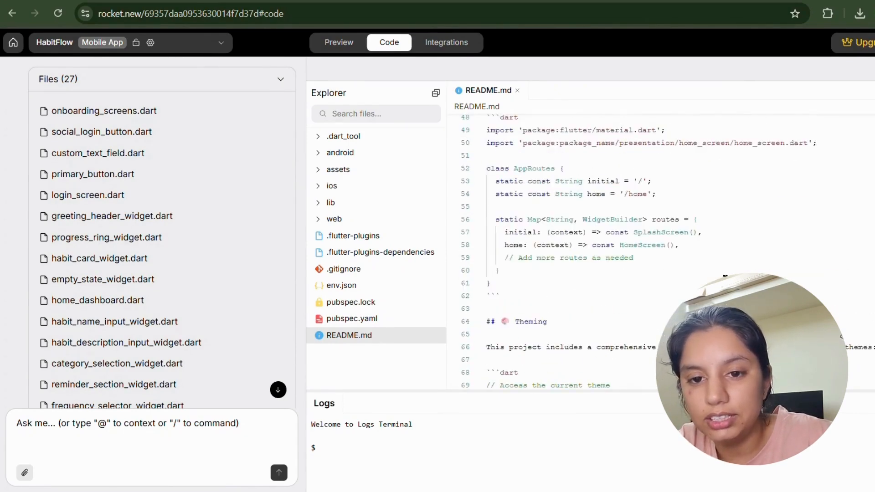
{"action": "left_click", "coordinate": [459, 52]}
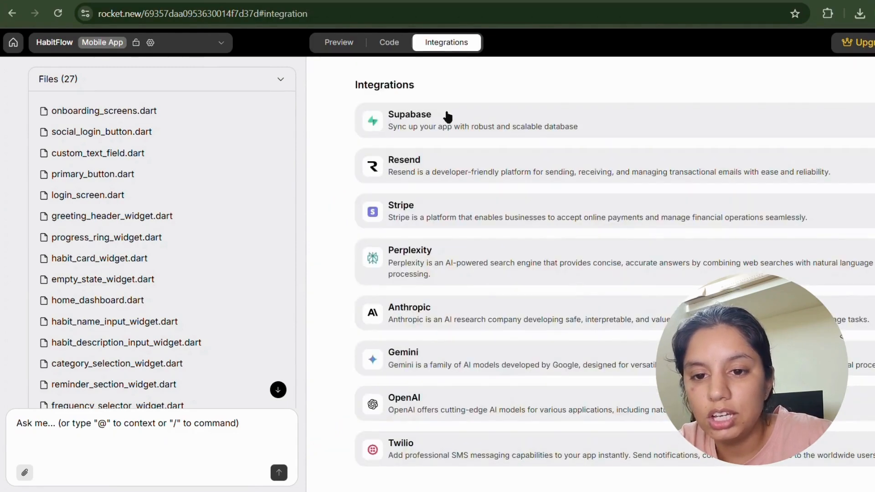
Expand the Supabase, Perplexity and Anthropic integration cards to see their setup.
{"action": "left_click", "coordinate": [460, 119]}
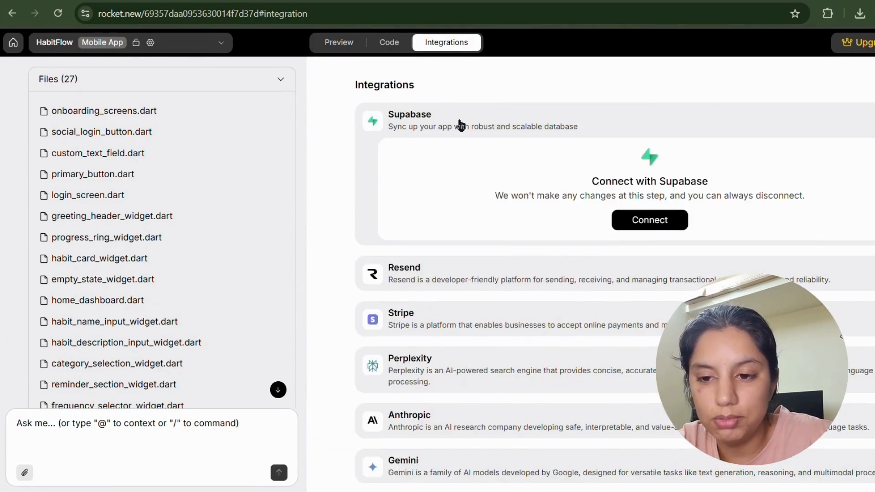
{"action": "scroll", "coordinate": [468, 168], "scroll_direction": "down", "scroll_amount": 2}
{"action": "left_click", "coordinate": [463, 278]}
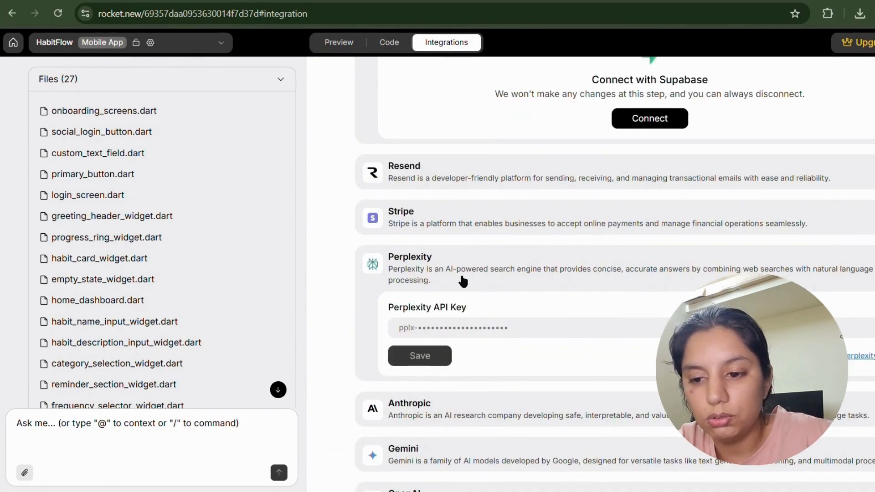
{"action": "scroll", "coordinate": [463, 282], "scroll_direction": "down", "scroll_amount": 2}
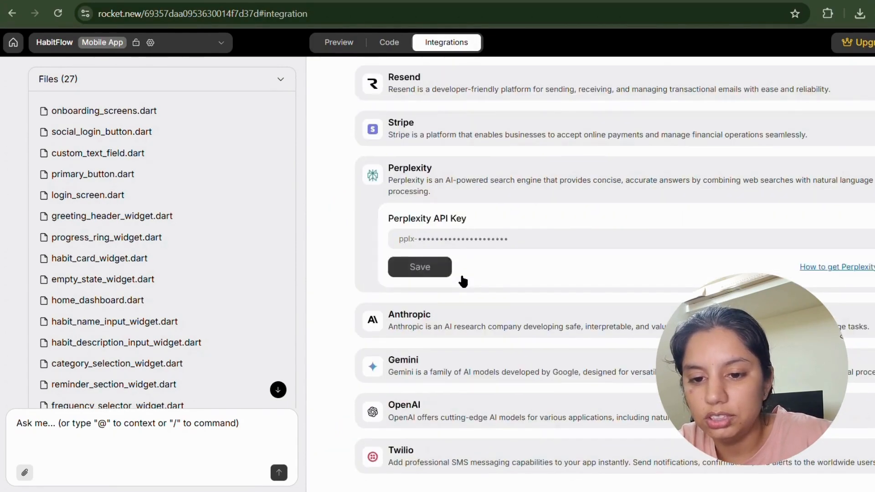
{"action": "left_click", "coordinate": [416, 318]}
{"action": "scroll", "coordinate": [416, 315], "scroll_direction": "down", "scroll_amount": 2}
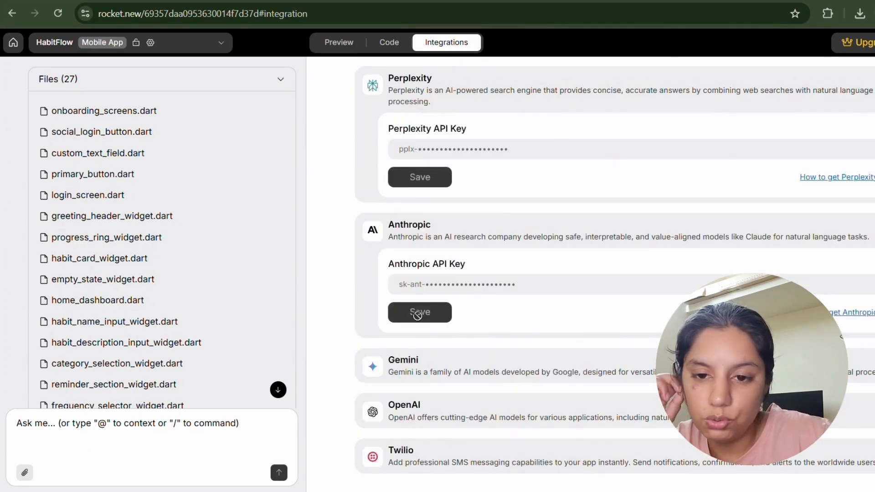
Return to Code, glance at Polymet's login prototype, and come back to the Rocket preview.
{"action": "left_click", "coordinate": [387, 41]}
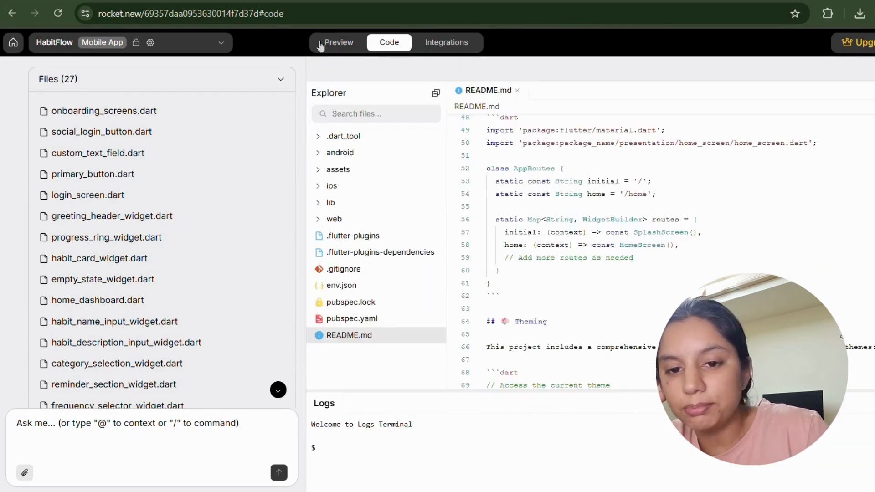
{"action": "scroll", "coordinate": [243, 208], "scroll_direction": "down", "scroll_amount": 8}
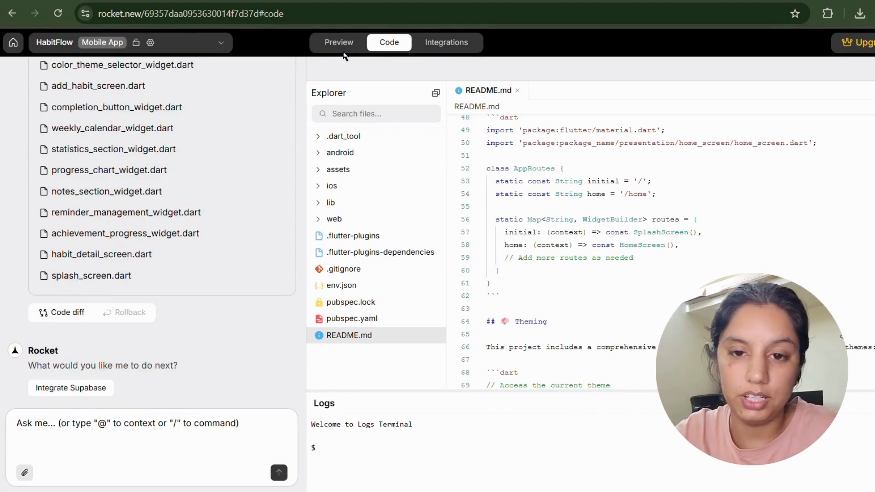
{"action": "key", "text": "ctrl+Tab"}
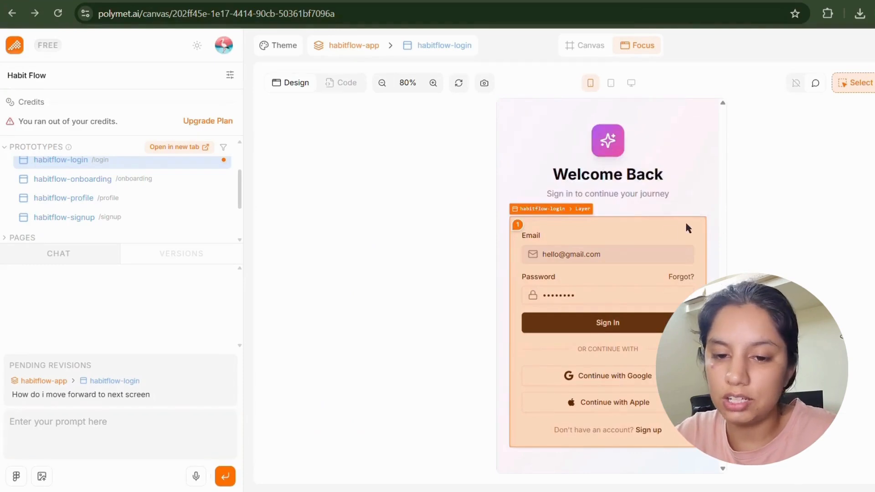
{"action": "scroll", "coordinate": [155, 234], "scroll_direction": "up", "scroll_amount": 3}
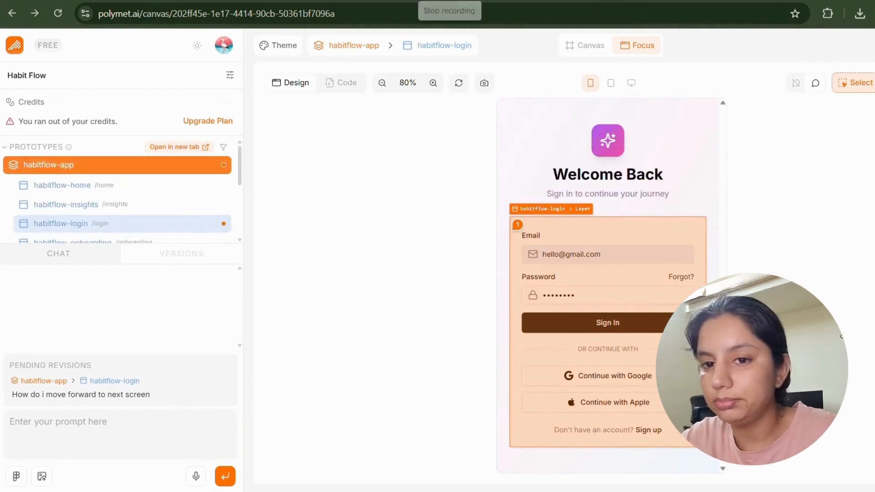
{"action": "key", "text": "ctrl+Tab"}
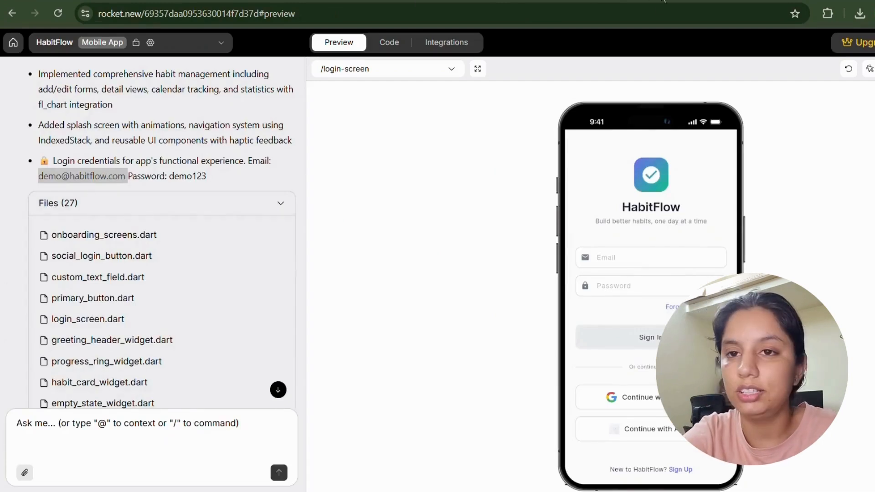
{"action": "scroll", "coordinate": [271, 190], "scroll_direction": "down", "scroll_amount": 10}
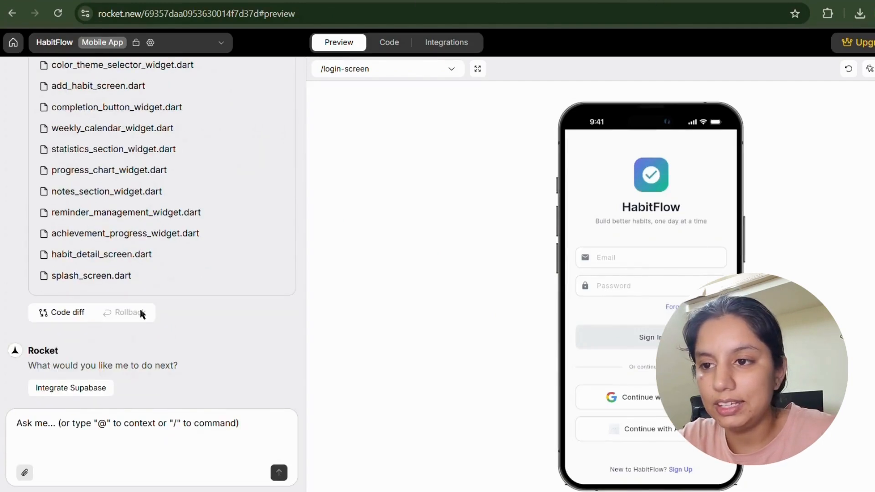
{"action": "left_click_drag", "start_coordinate": [23, 362], "coordinate": [226, 386]}
{"action": "left_click", "coordinate": [227, 389]}
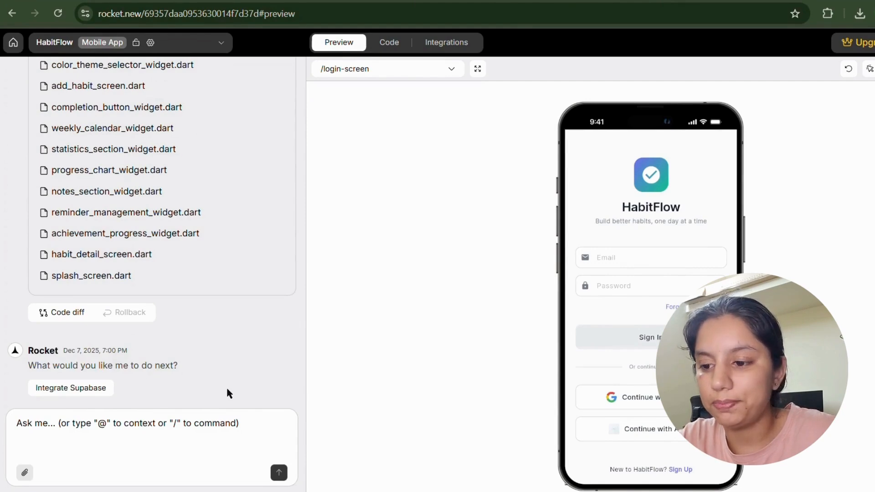